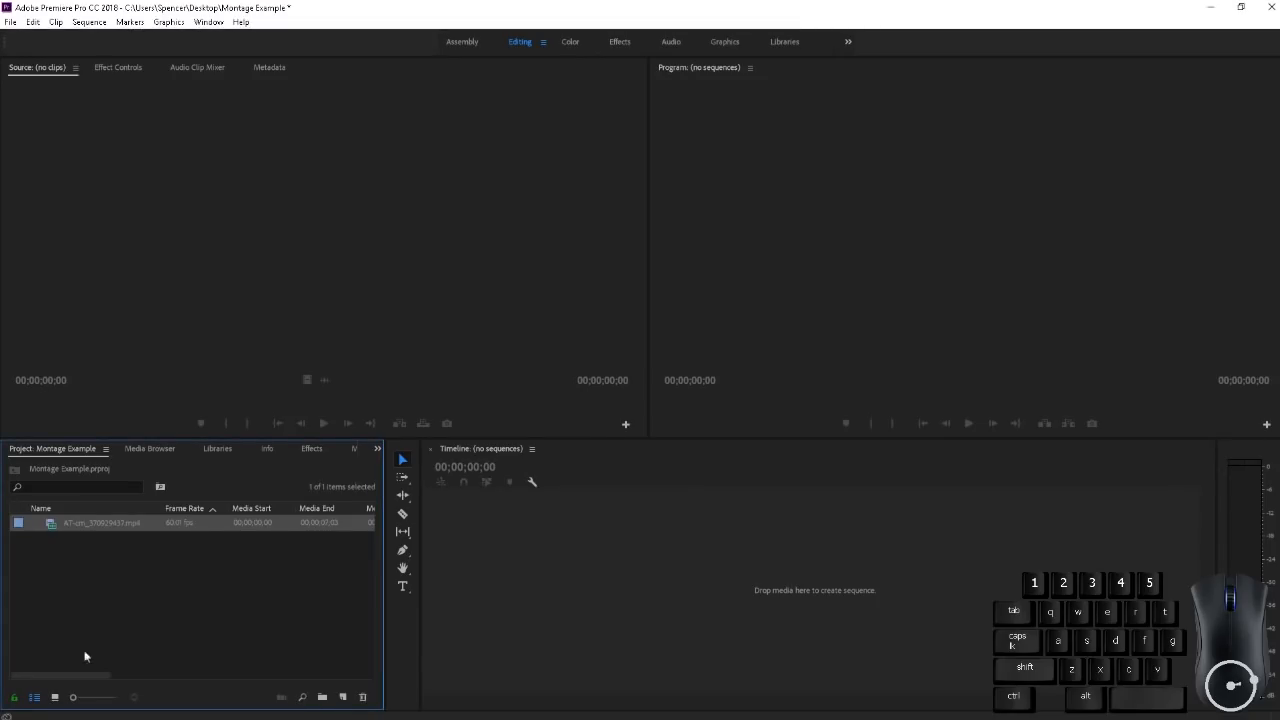
Create a sequence from the AT-cm_370929437.mp4 gameplay clip
left_click(321, 530)
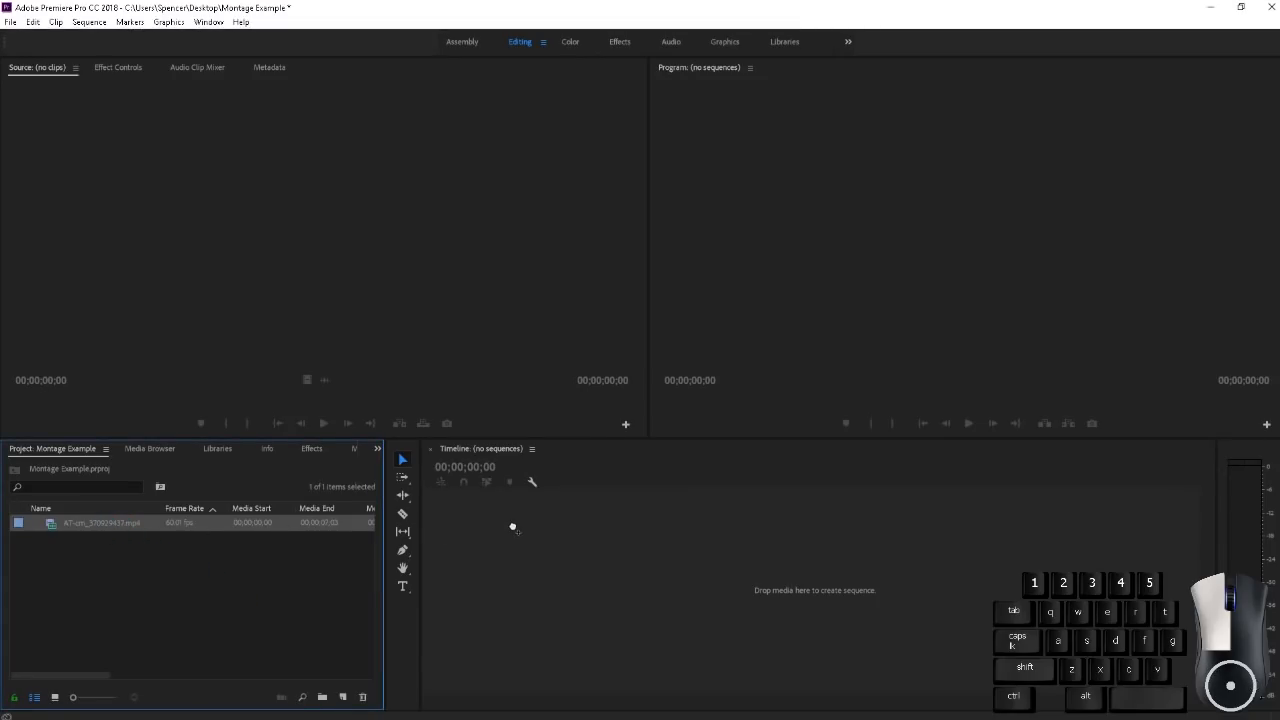
left_click_drag(512, 527, 513, 531)
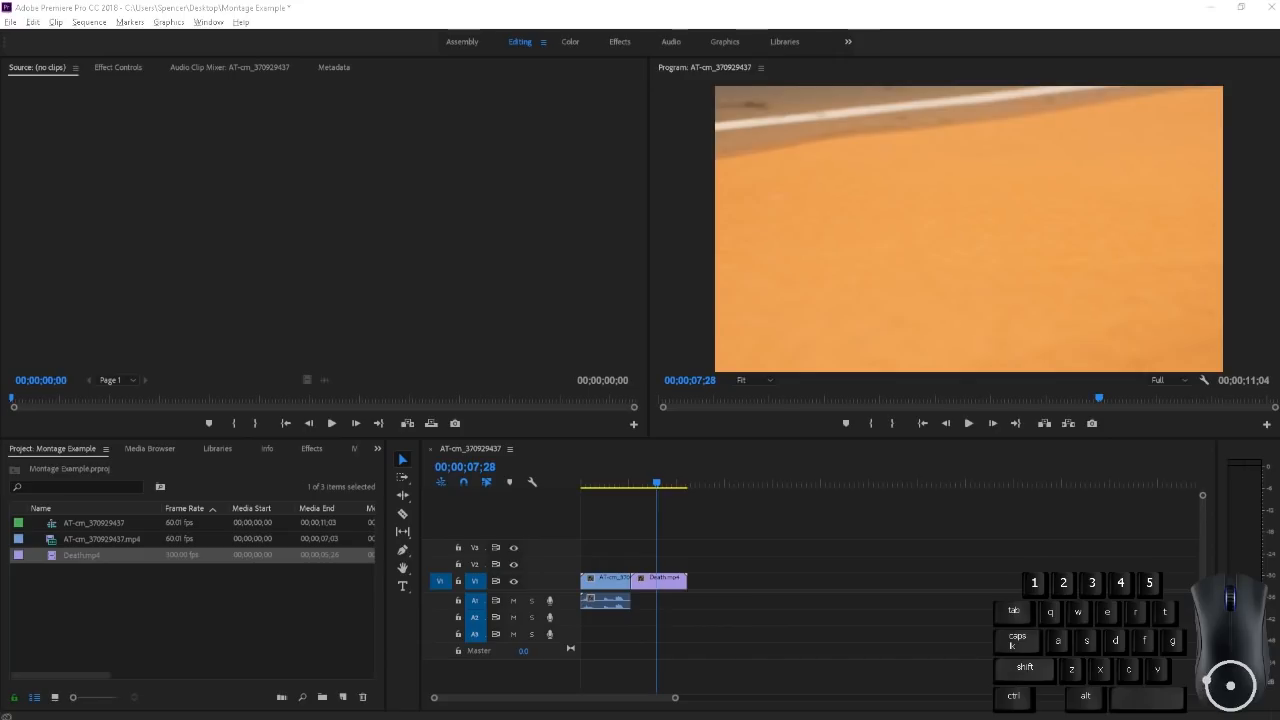
Import the Ship Wrek _ Zookeepers - Ark music file and place it on audio track A2 from the sequence start
left_click_drag(0, 556, 314, 556)
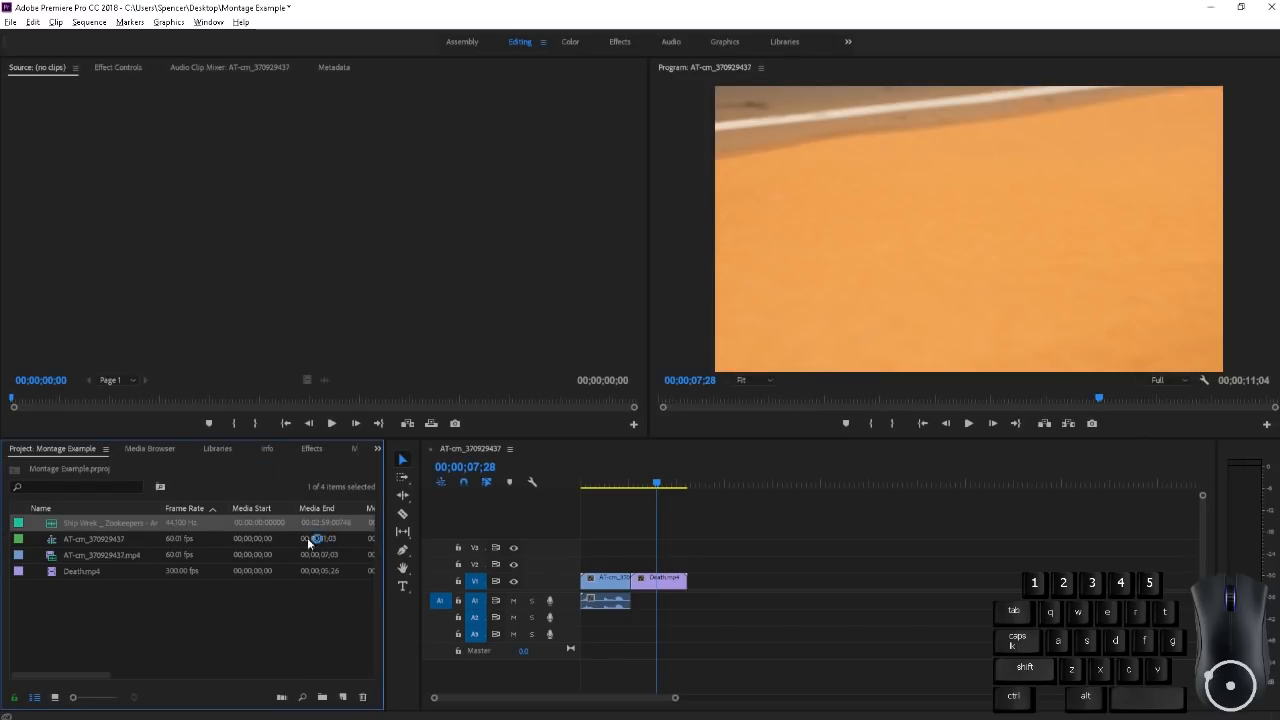
left_click_drag(49, 527, 582, 620)
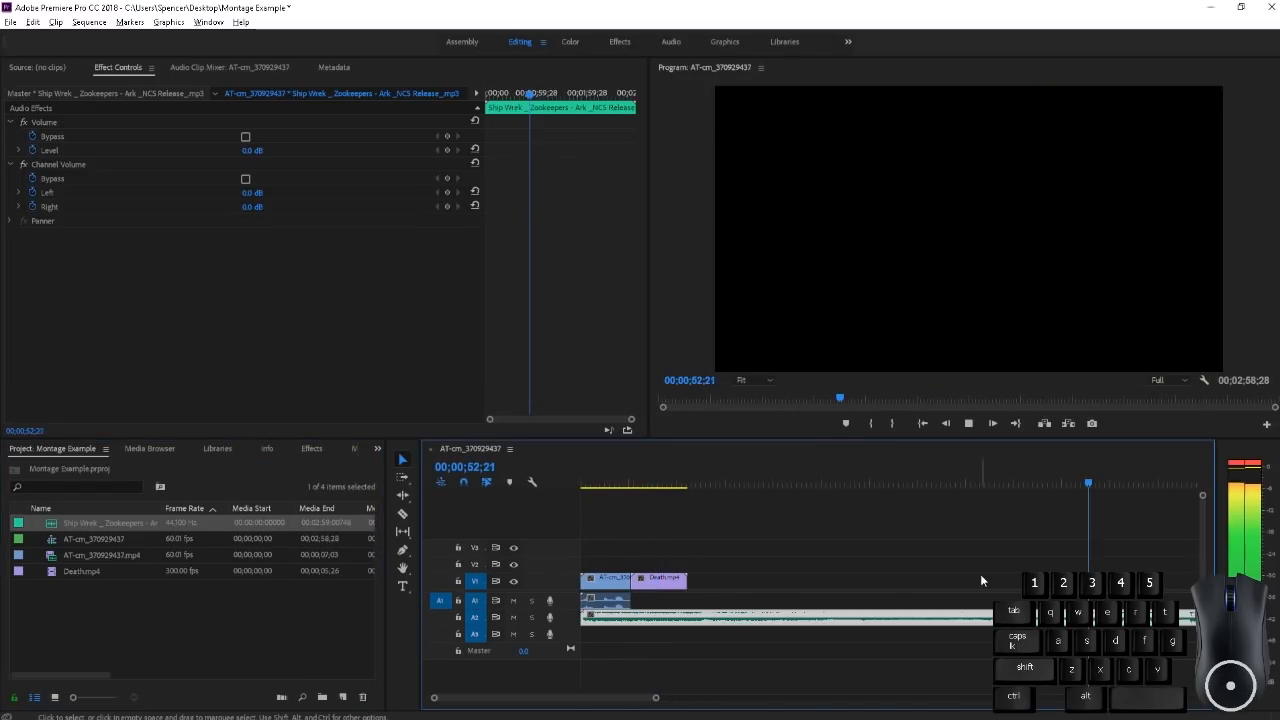
scroll(981, 575, "down", 1, "alt")
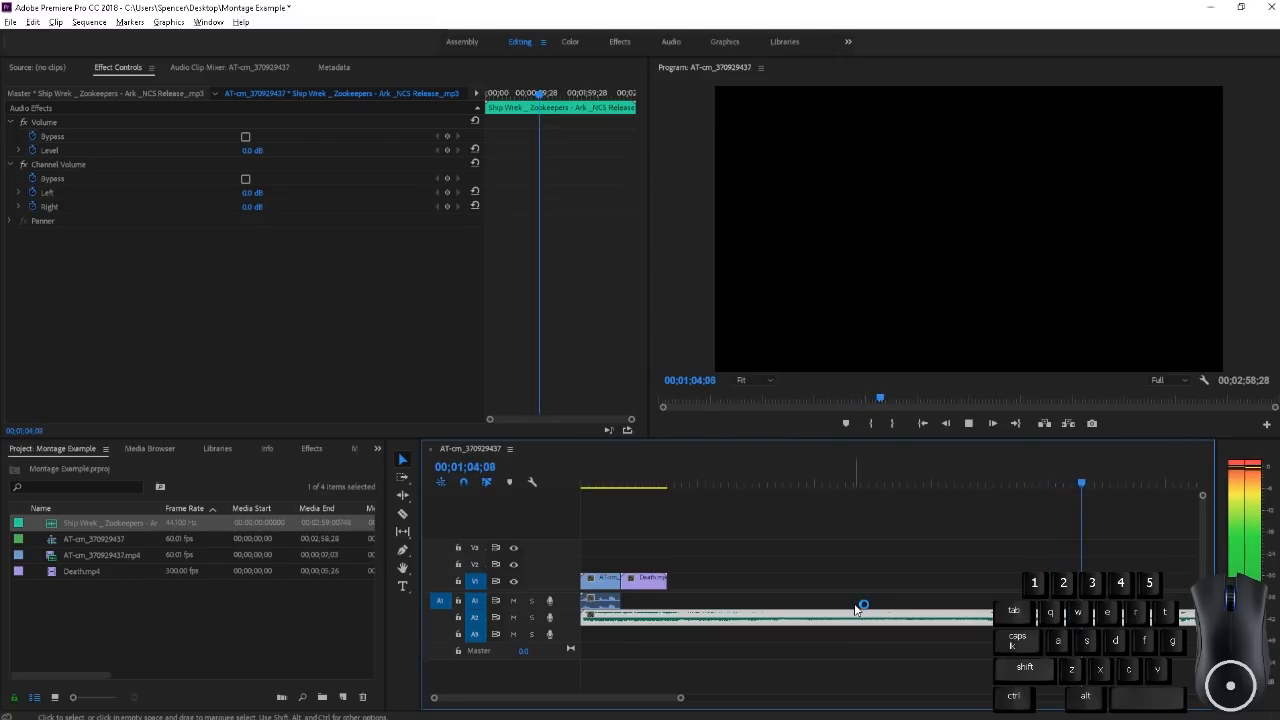
key("space")
Trim the opening of the music on A2 to leave about 2 min 11 s, and move it back to the sequence start
left_click_drag(589, 617, 945, 643)
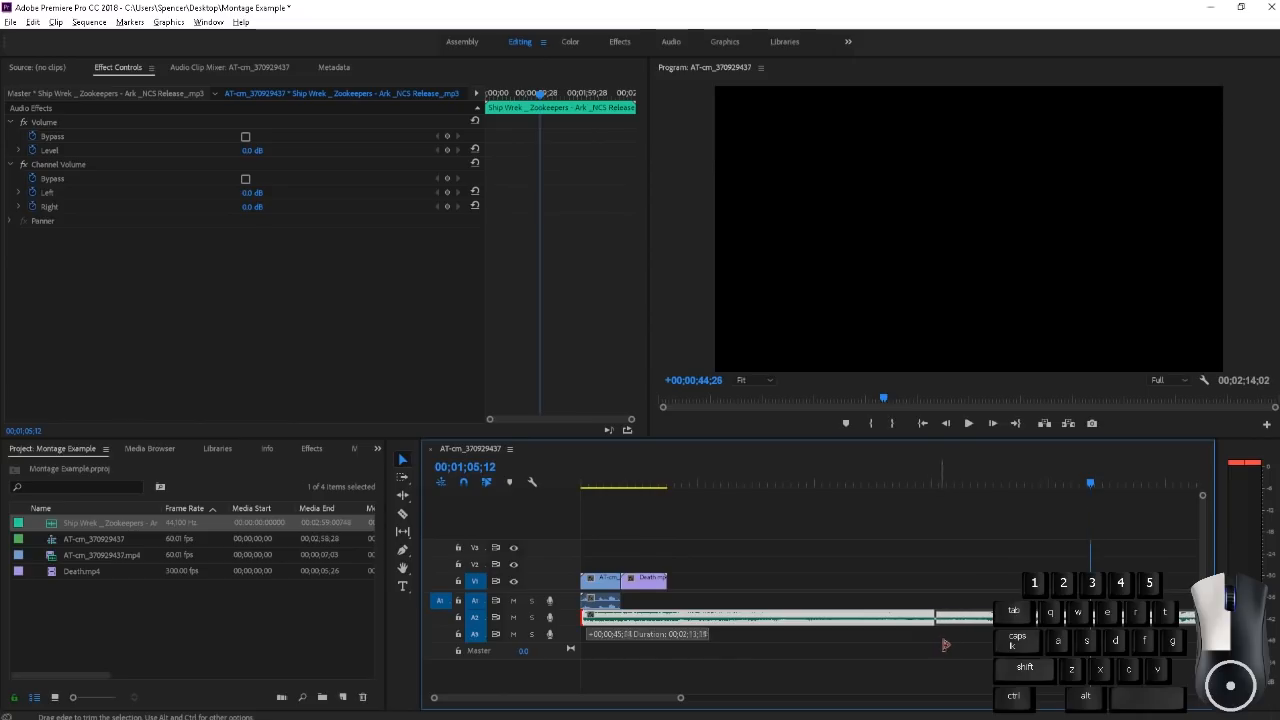
left_click_drag(960, 645, 856, 608)
mouse_move(1000, 617)
left_mouse_down()
mouse_move(590, 631)
mouse_move(602, 618)
left_mouse_up()
Reposition the AT-cm_370929437.mp4 clip after listening to the music, to line up its shot with the beat
left_click_drag(610, 484, 645, 487)
key("space")
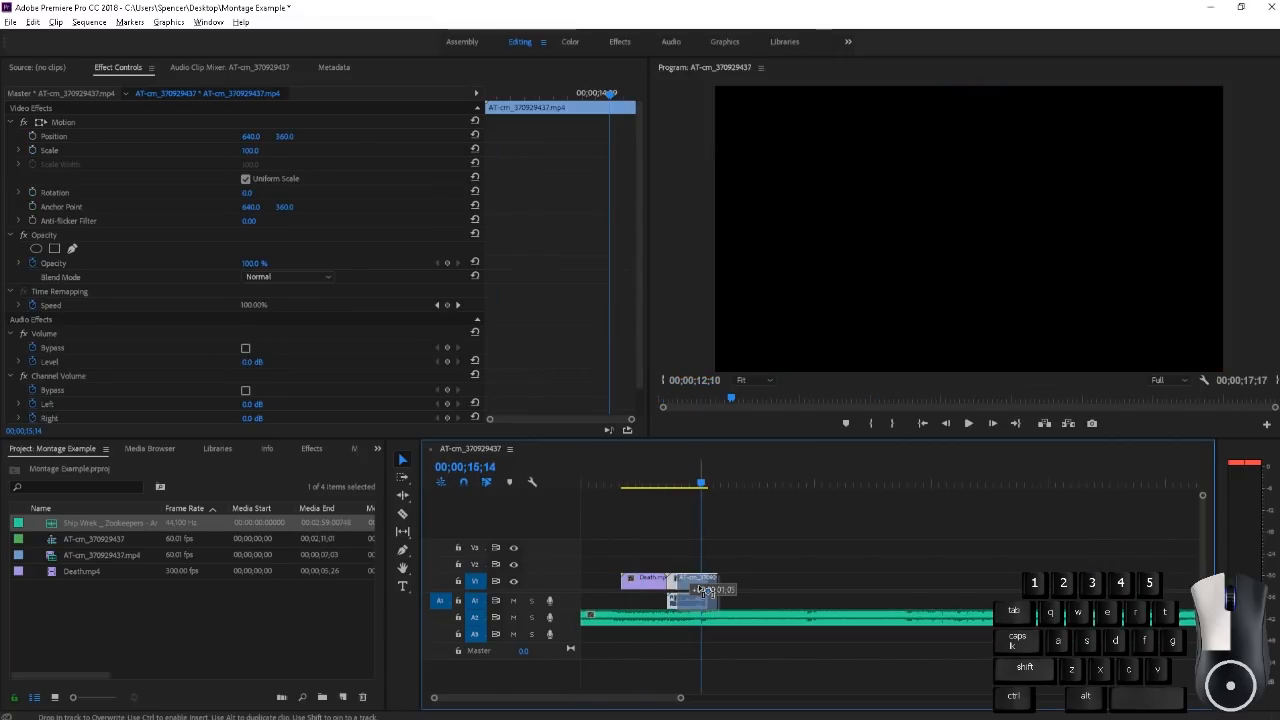
mouse_move(718, 487)
left_mouse_down()
mouse_move(664, 487)
mouse_move(693, 484)
left_mouse_up()
left_click(707, 494)
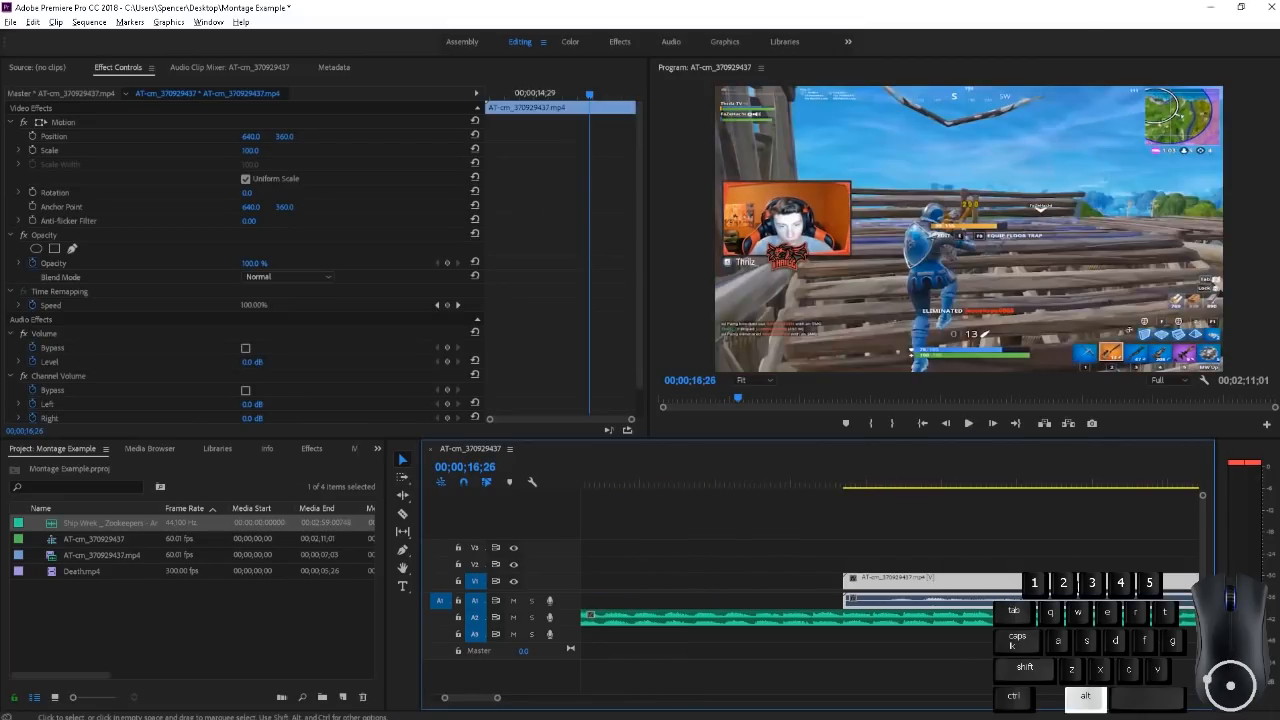
left_click_drag(895, 588, 893, 588)
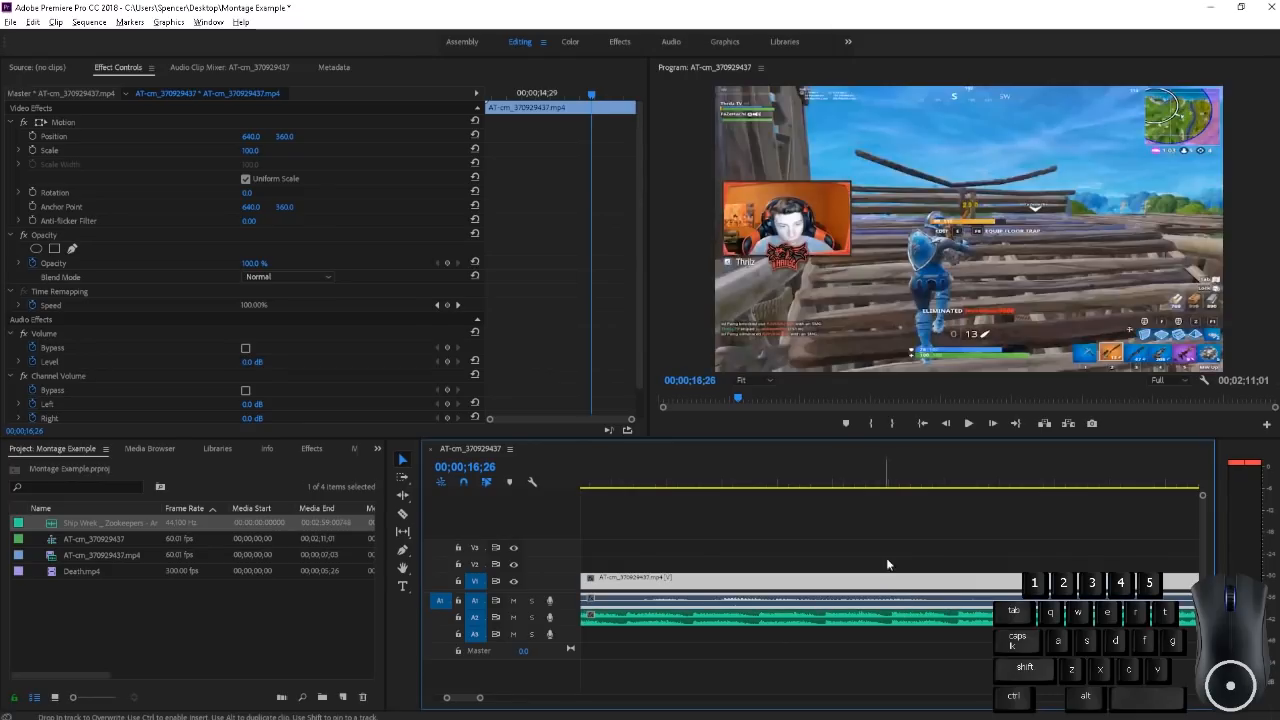
Play the repositioned gameplay clip to check the timing of the shot against the music
left_click(595, 480)
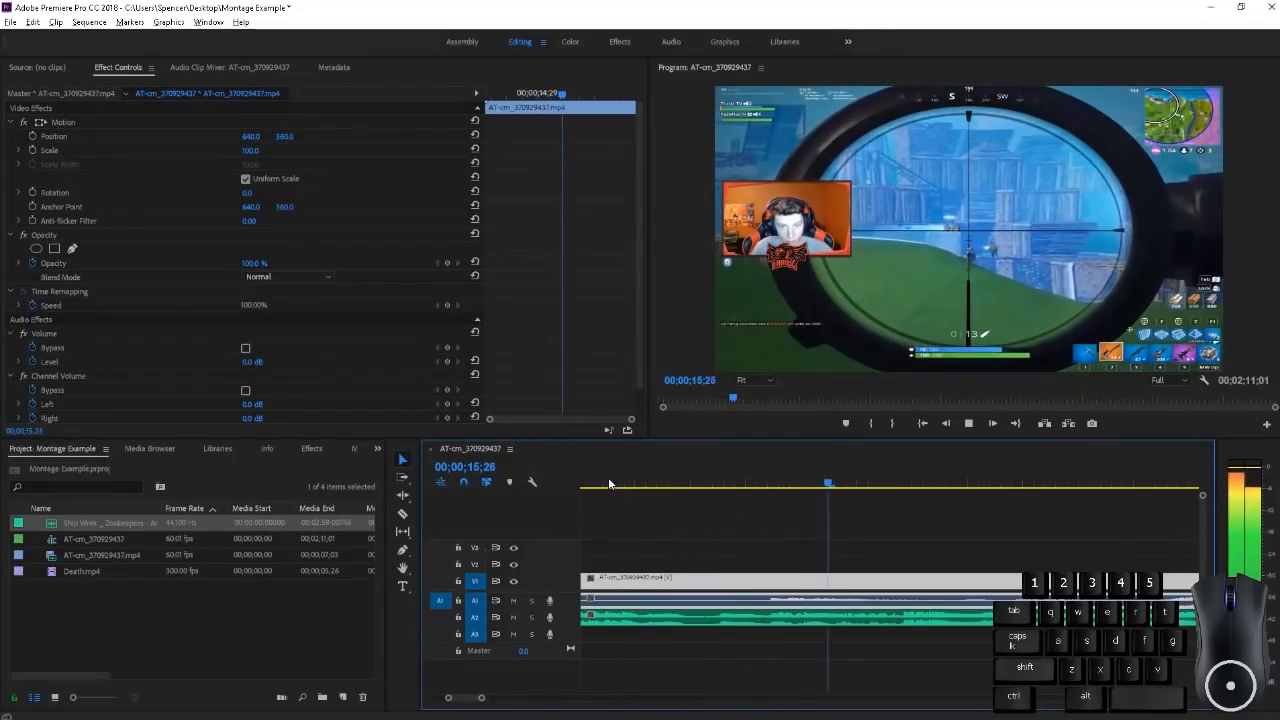
key("space")
scroll(785, 554, "down", 5)
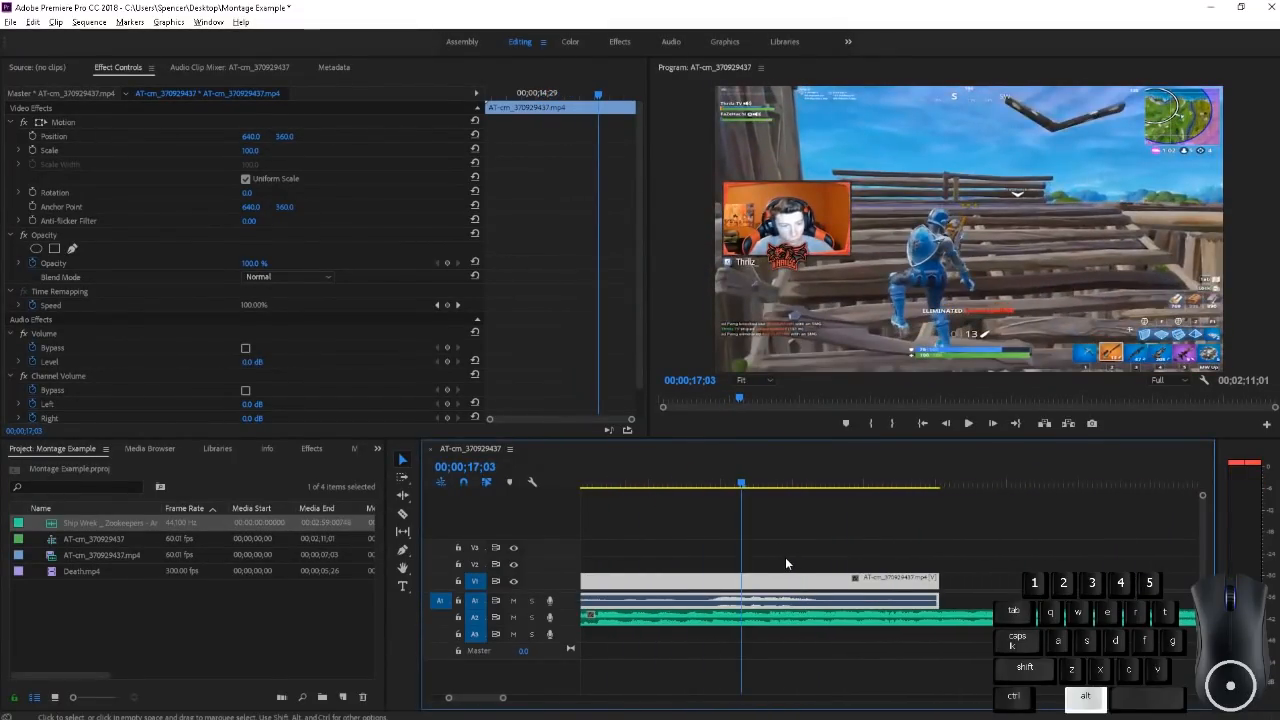
left_click(787, 558)
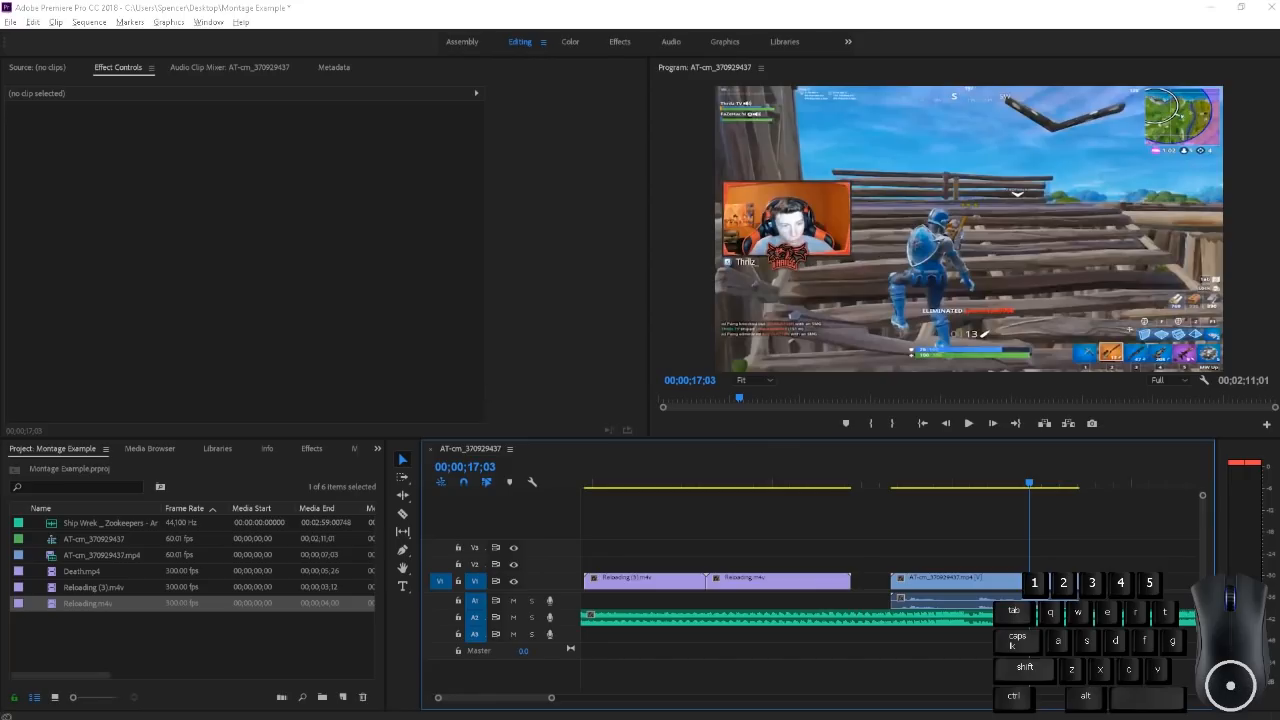
Add Reloading (2).m4v and arrange the reloading clips back to back from the start of V1: Reloading, Reloading (2), Reloading (3)
left_click_drag(296, 347, 643, 564)
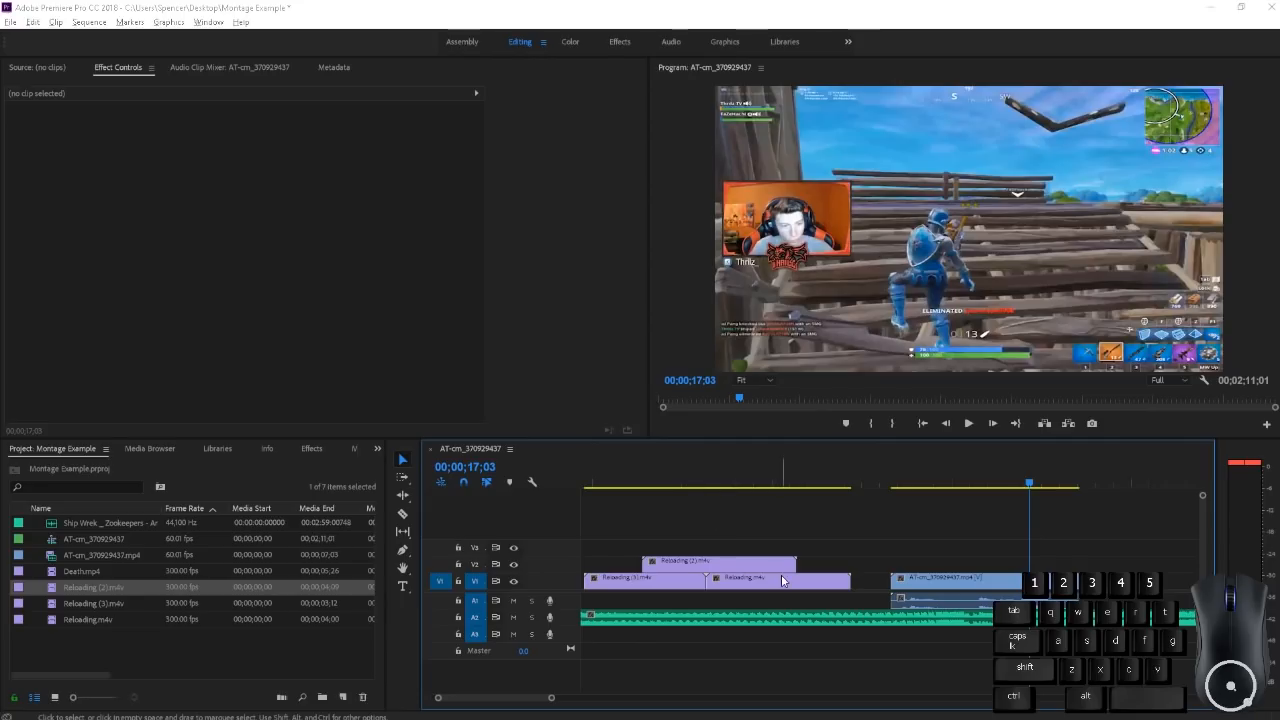
scroll(782, 580, "down", 1)
scroll(740, 582, "up", 2)
scroll(740, 583, "down", 2)
scroll(770, 598, "down", 3)
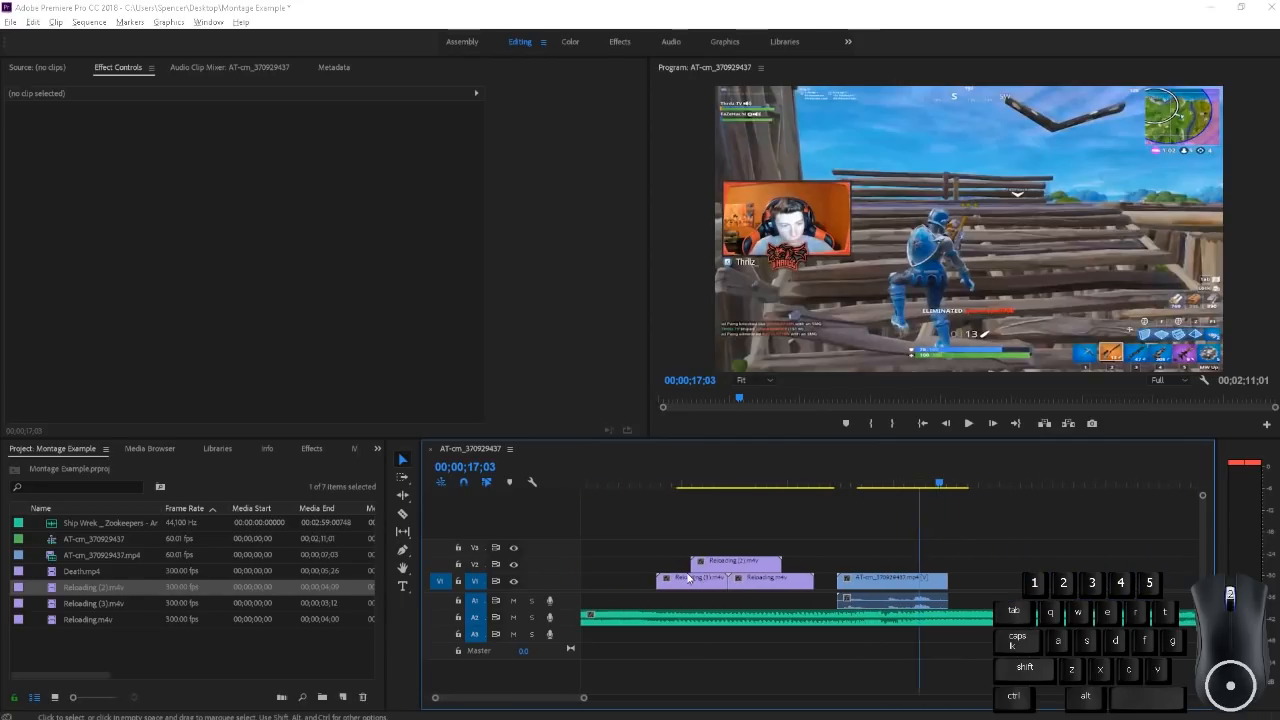
left_click_drag(758, 588, 585, 590)
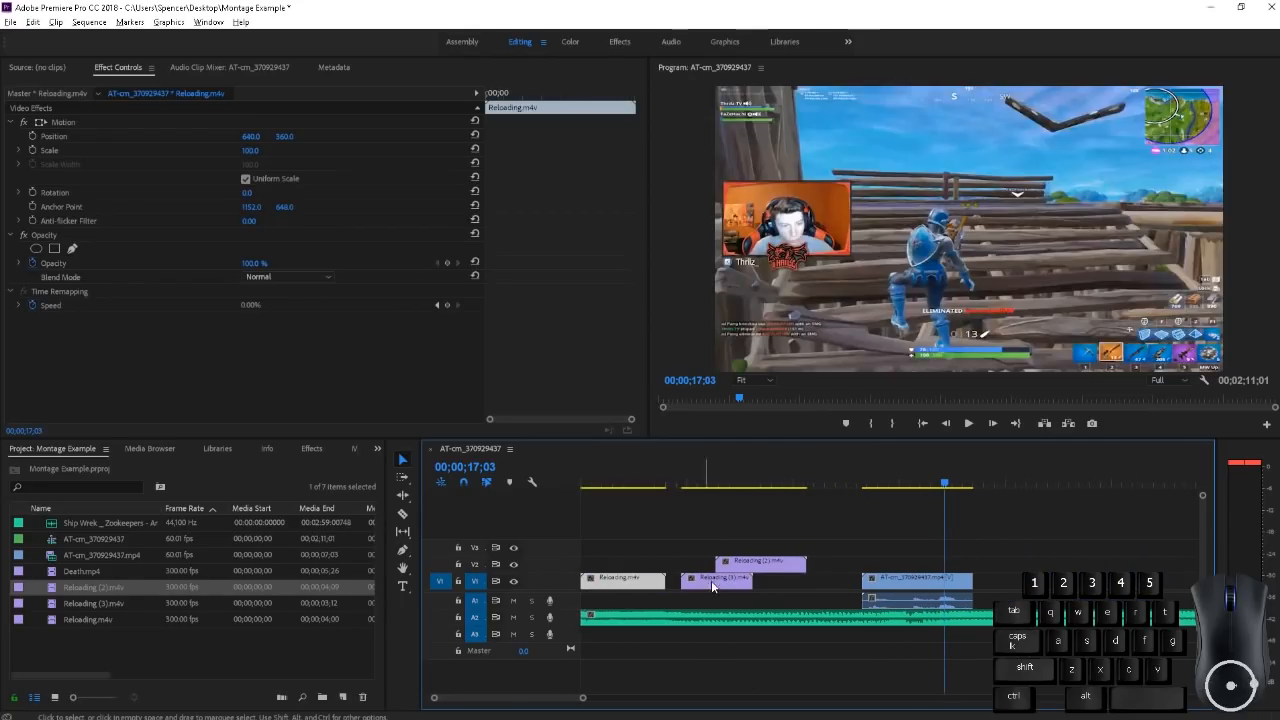
left_click_drag(744, 580, 709, 582)
left_click_drag(791, 584, 782, 585)
left_click(748, 530)
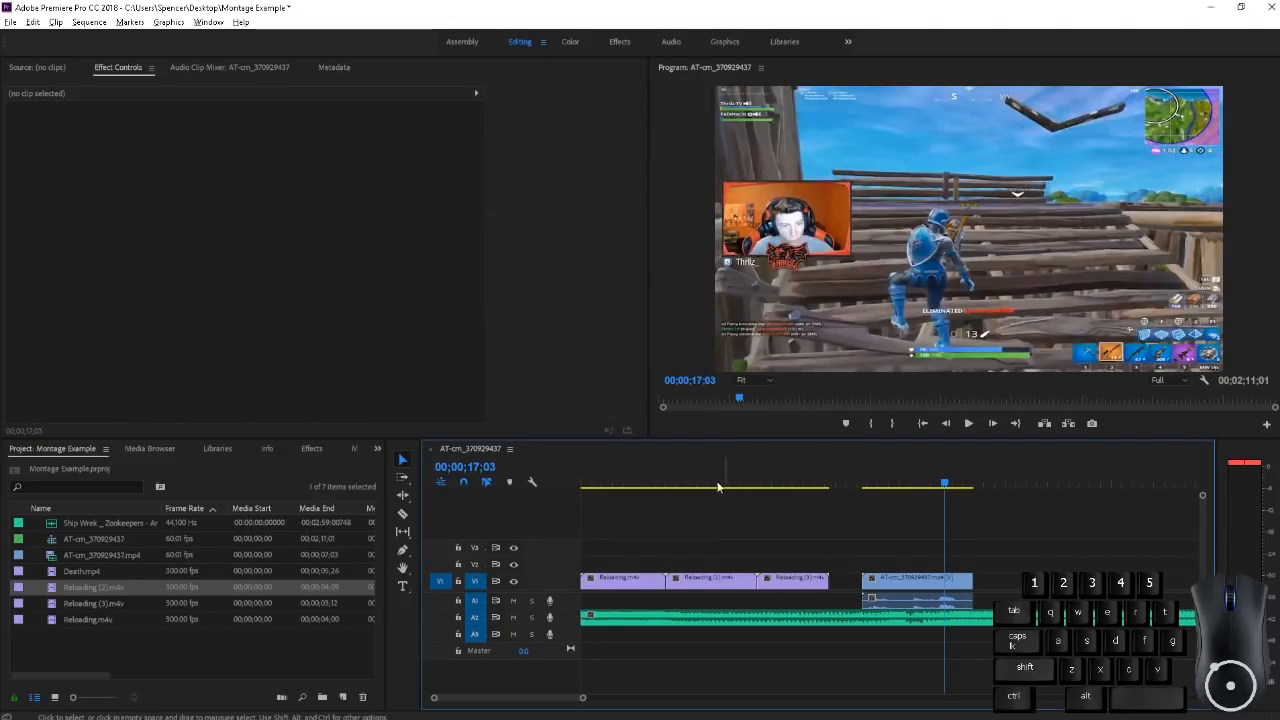
Cut Reloading.m4v at 00;00;01;13, delete the remainder and close the gap with Reloading (2).m4v
left_click(571, 484)
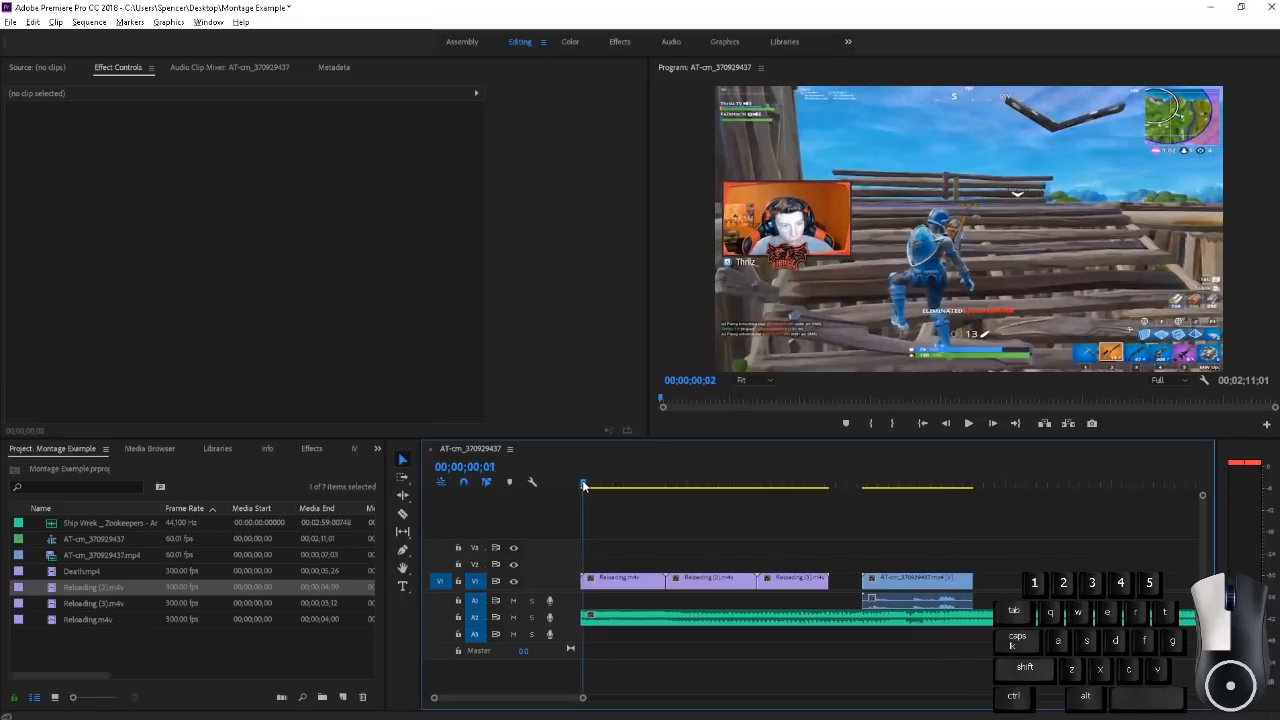
key("space")
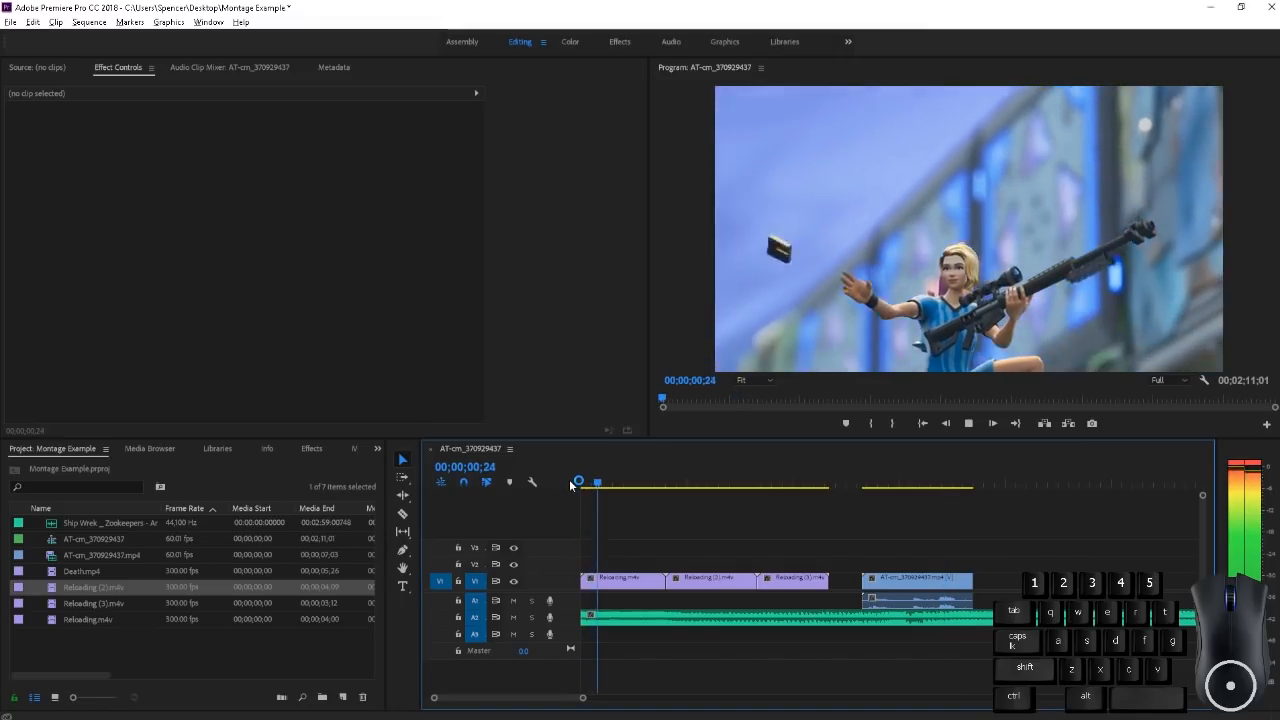
key("space")
scroll(608, 584, "up", 2, "alt")
scroll(610, 580, "up", 1)
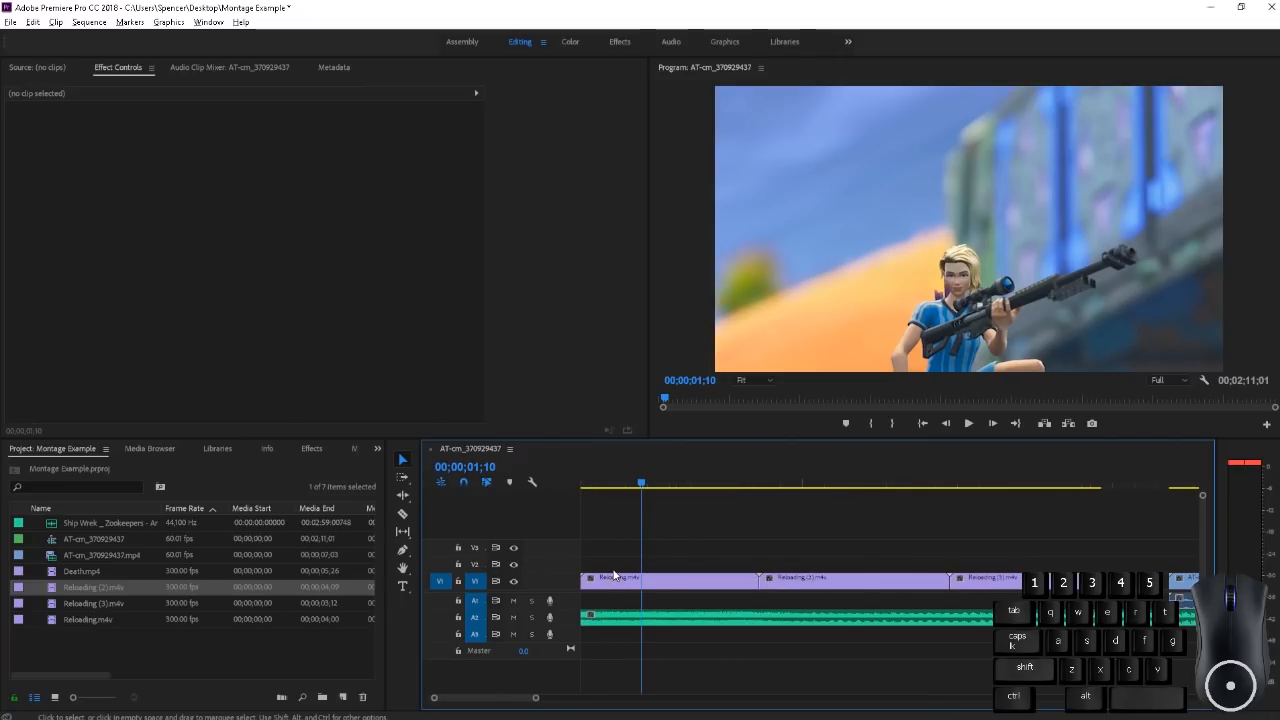
key("space")
key("c")
left_click(647, 582)
key("v")
left_click(686, 583)
key("Delete")
left_click_drag(818, 586, 710, 583)
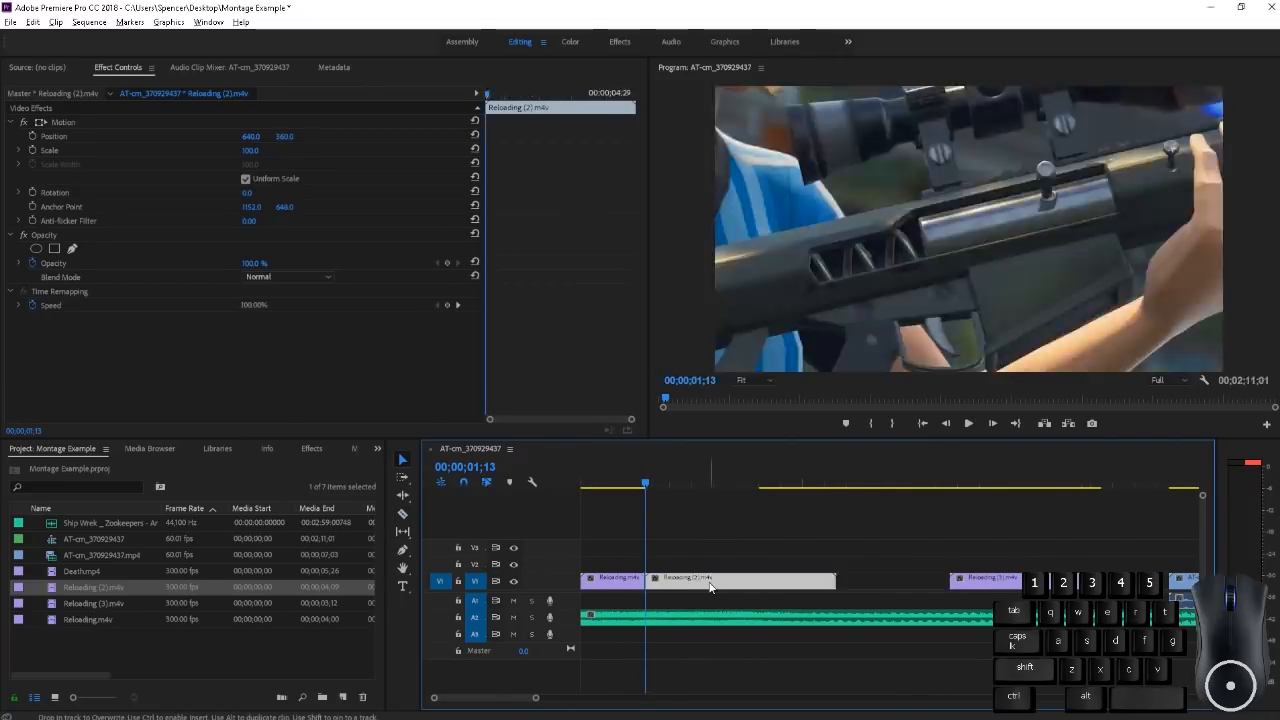
Trim the end of Reloading (2).m4v to 00;00;03;02 and move Reloading (3).m4v directly against it
left_click_drag(647, 483, 572, 487)
key("space")
key("space")
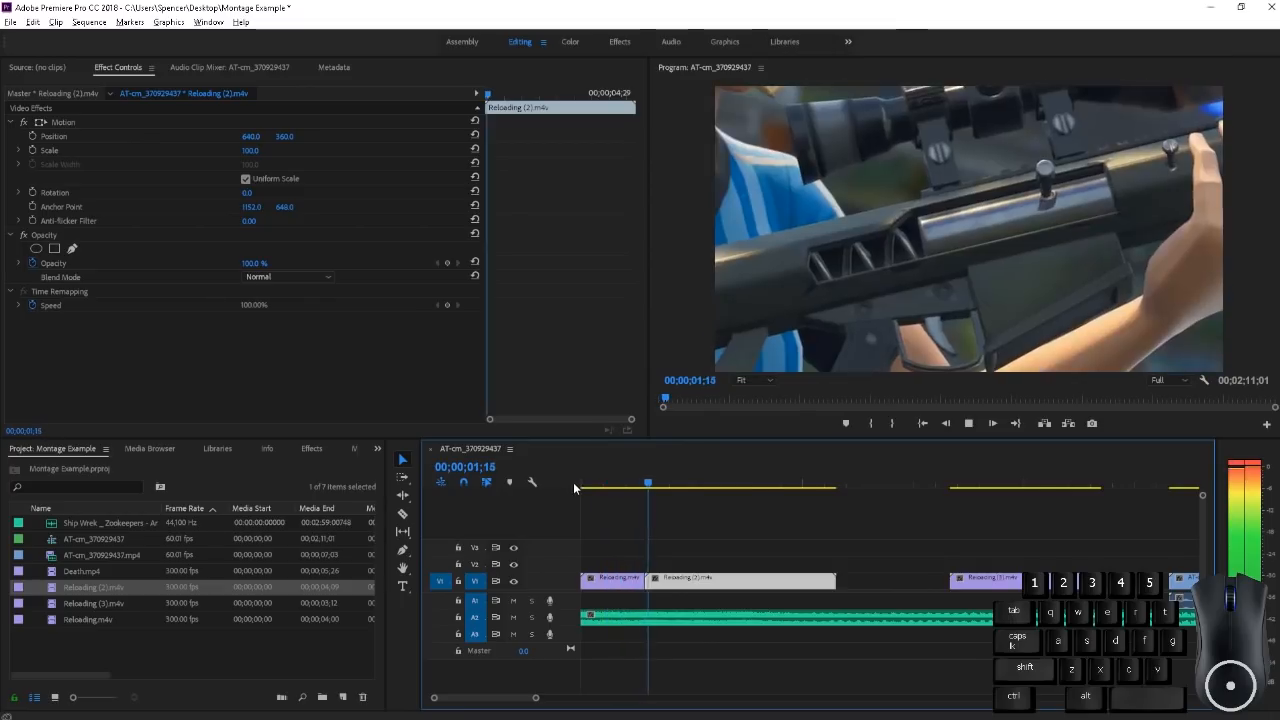
key("space")
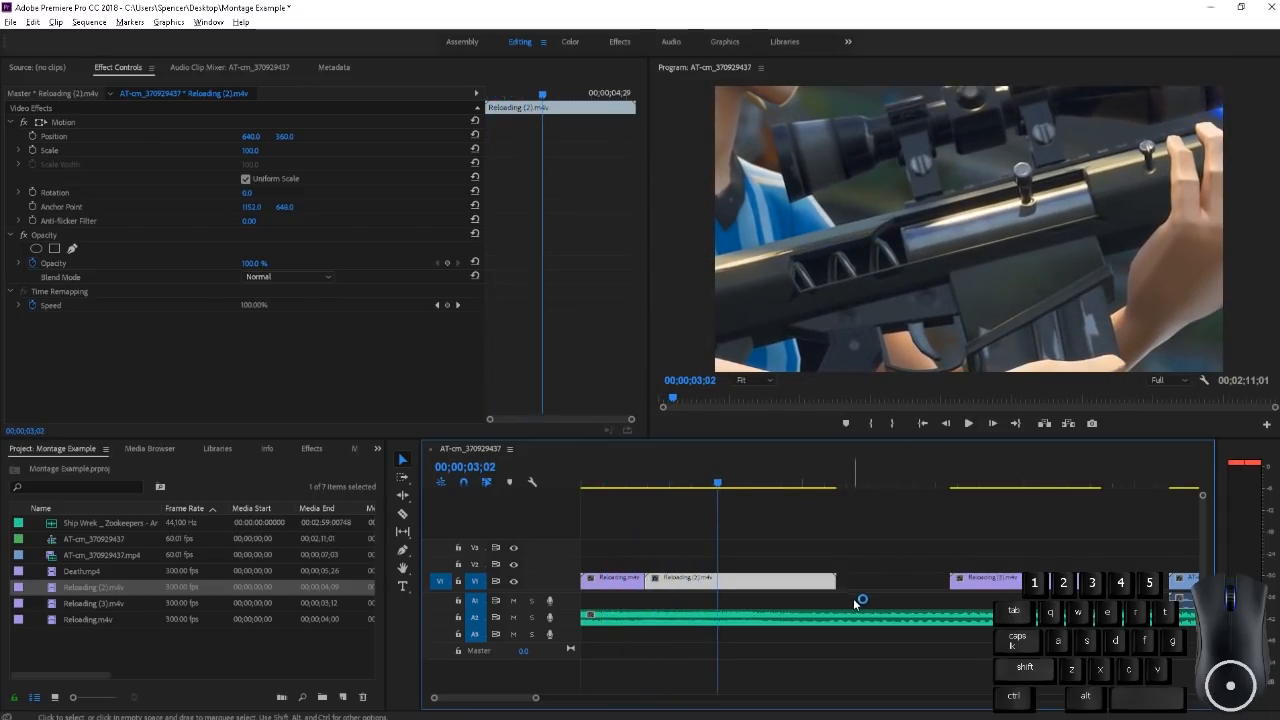
left_click_drag(831, 586, 716, 586)
left_click_drag(1018, 586, 772, 592)
key("ctrl+z")
key("ctrl+z")
key("ctrl+z")
key("ctrl+z")
Cut Reloading (3).m4v at 00;00;05;21, delete the part before the cut and move the rest against Reloading (2).m4v
left_click_drag(722, 470, 732, 471)
key("space")
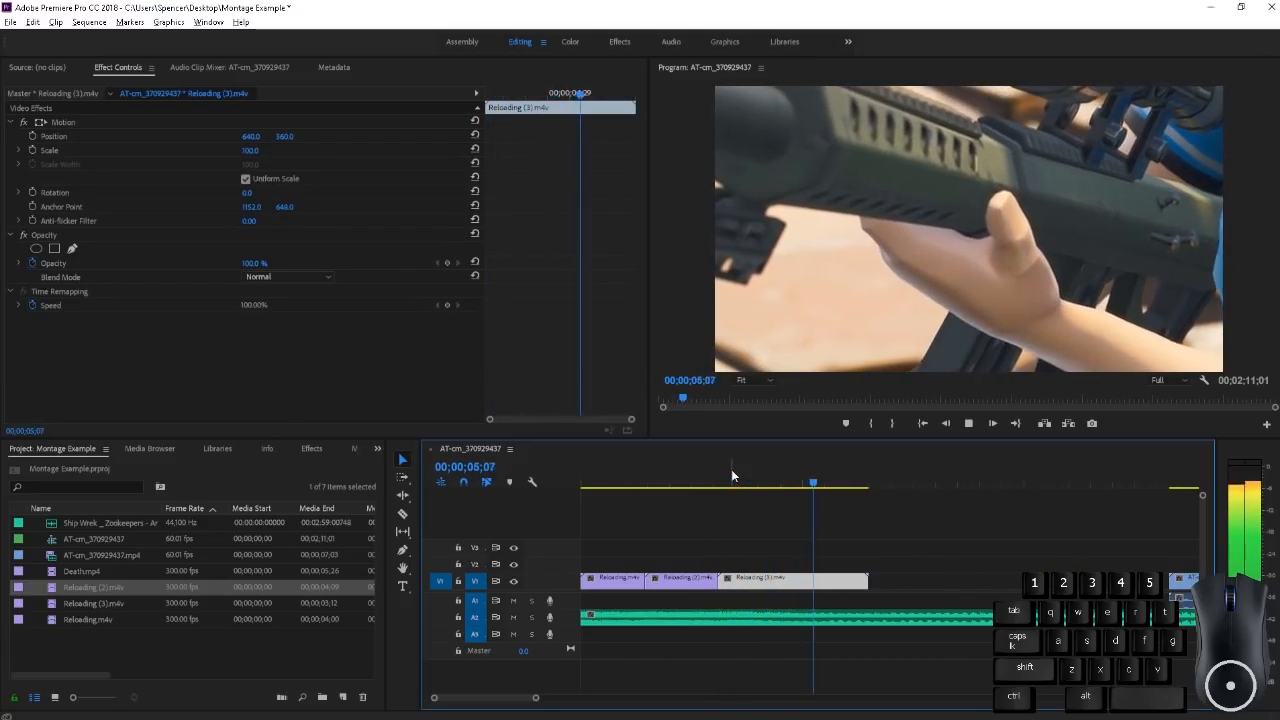
key("space")
key("c")
left_click(832, 580)
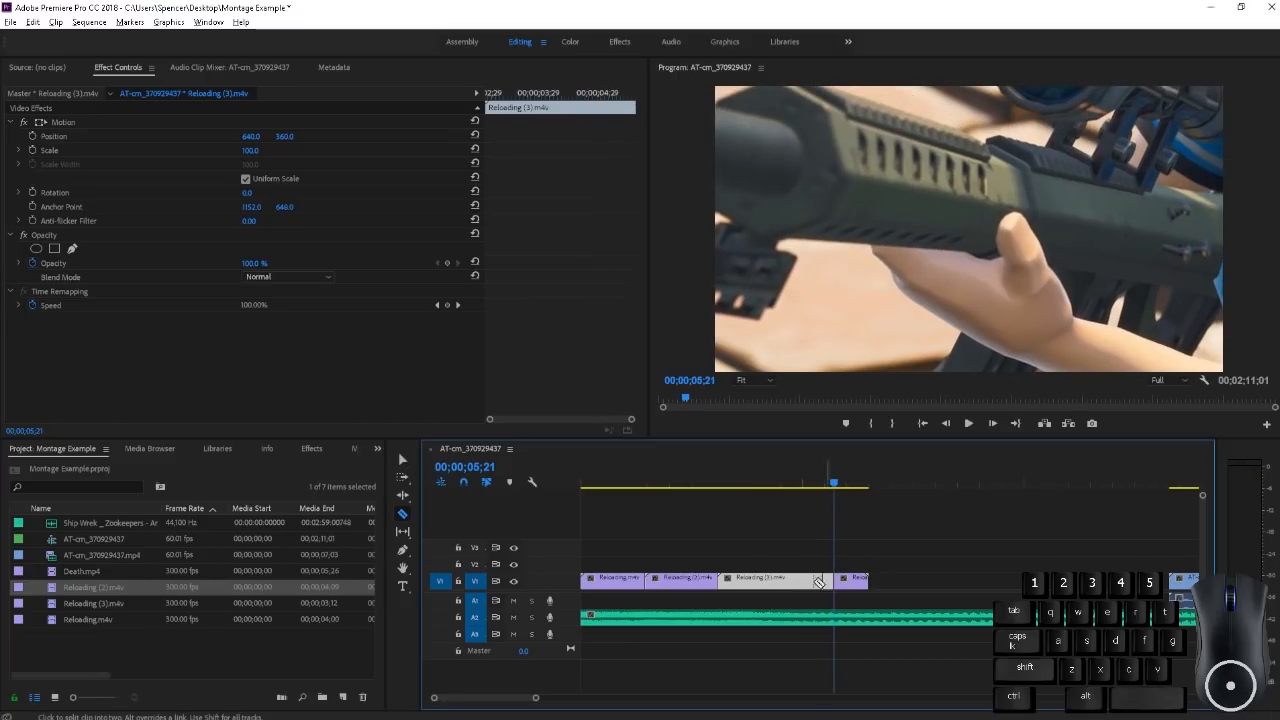
key("v")
key("Delete")
left_click_drag(857, 586, 741, 589)
Play the three trimmed reloading clips from the sequence start to review the cuts with the music
left_click_drag(691, 481, 508, 457)
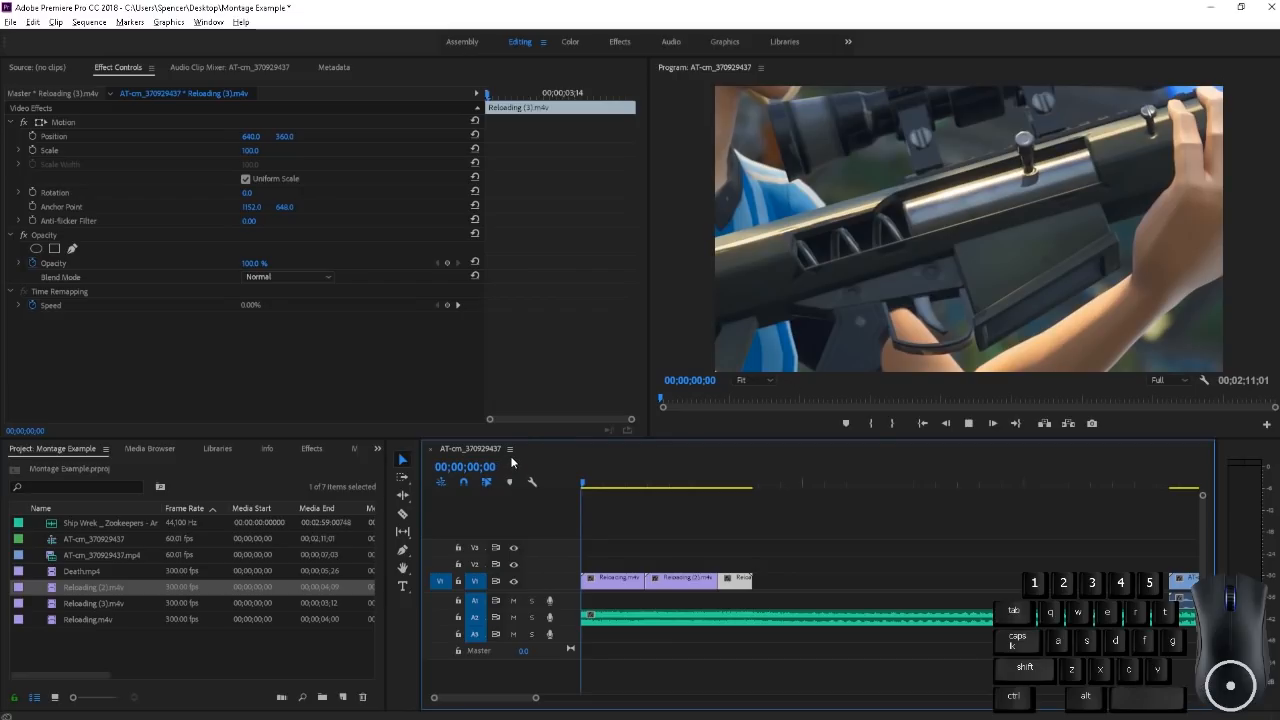
key("space")
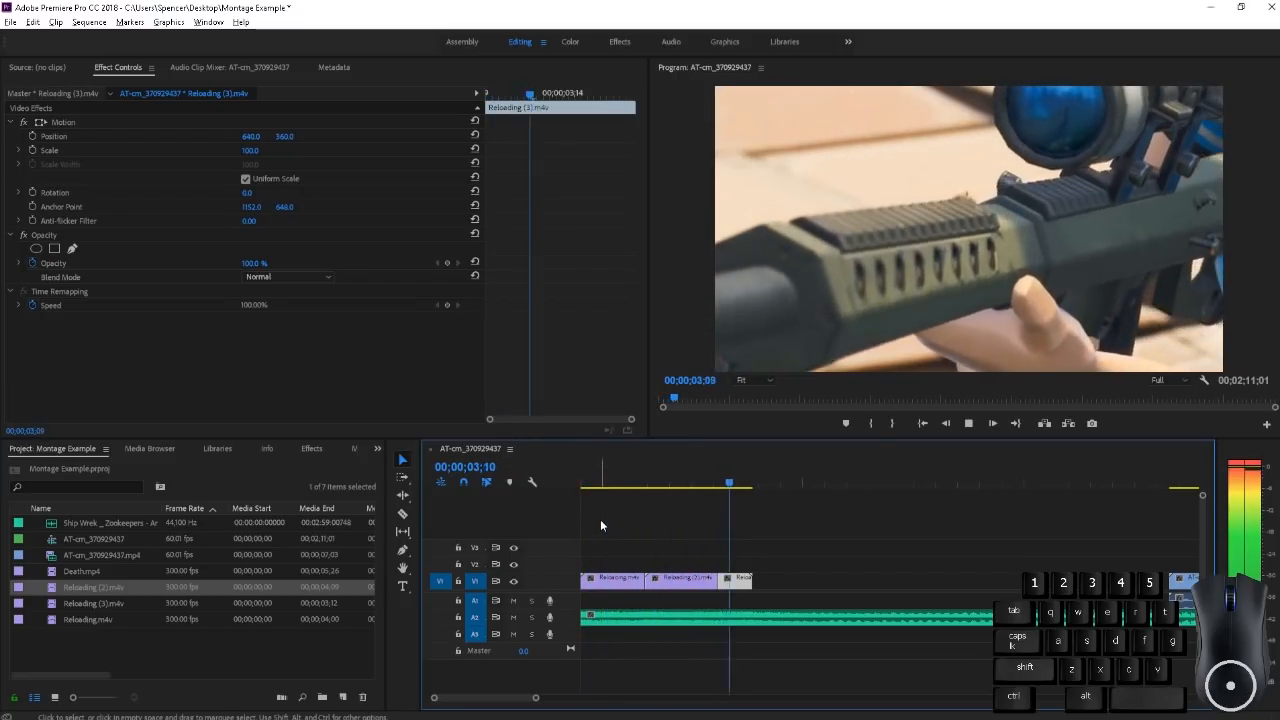
key("space")
Move the three reloading clips along V1 so that they end where the gameplay clip starts
scroll(754, 541, "down", 1)
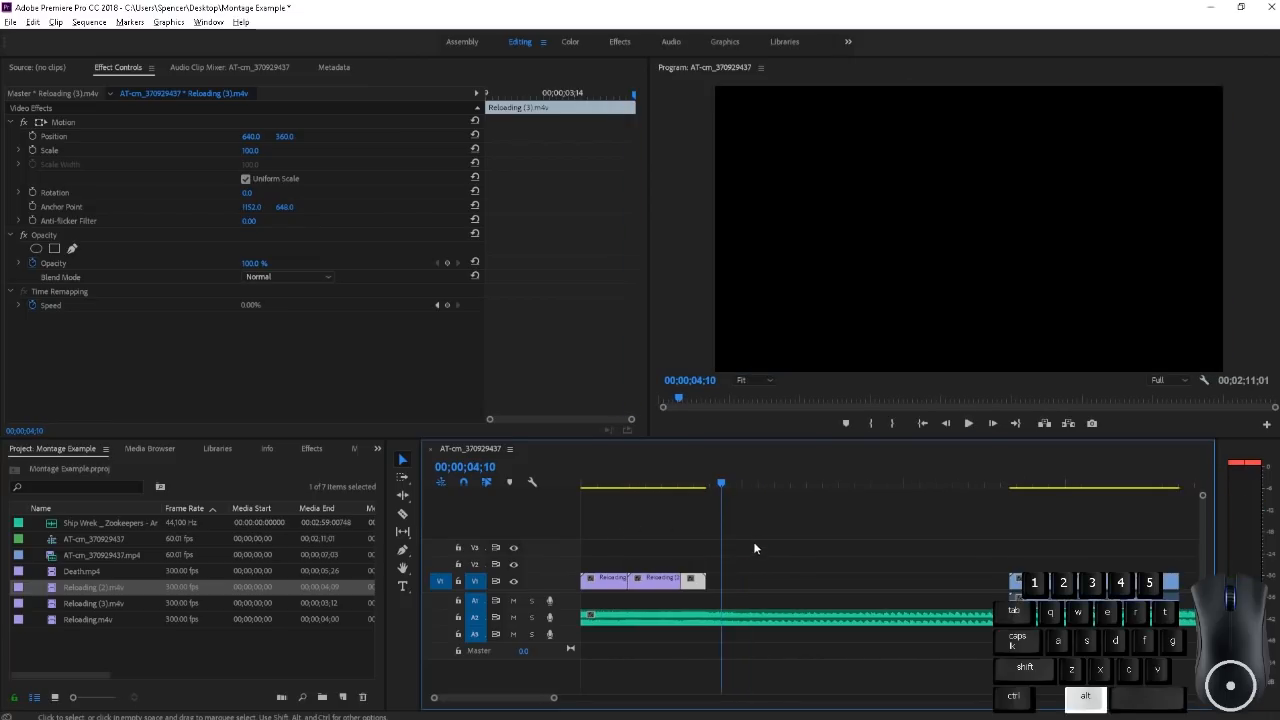
scroll(604, 577, "up", 2)
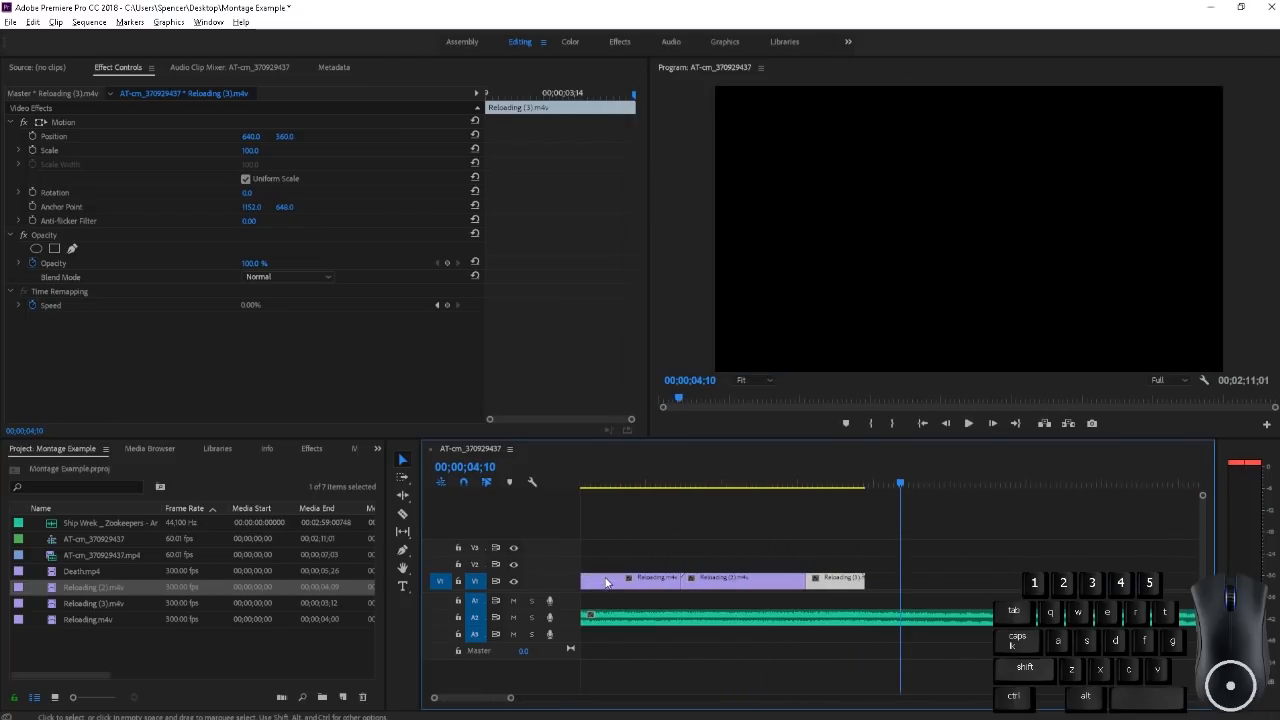
left_click(589, 580)
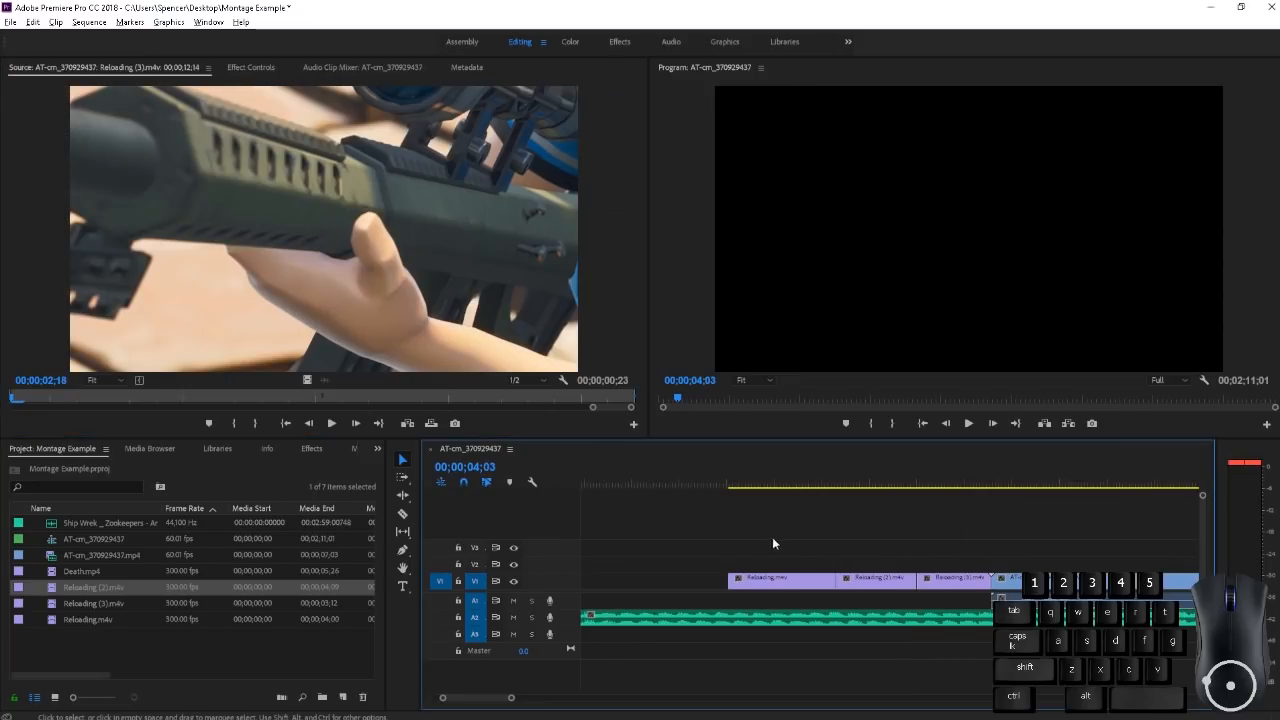
Select the three reloading clips on V1 and open their clip options
left_click(772, 543)
left_click(795, 552)
left_click_drag(782, 542, 970, 594)
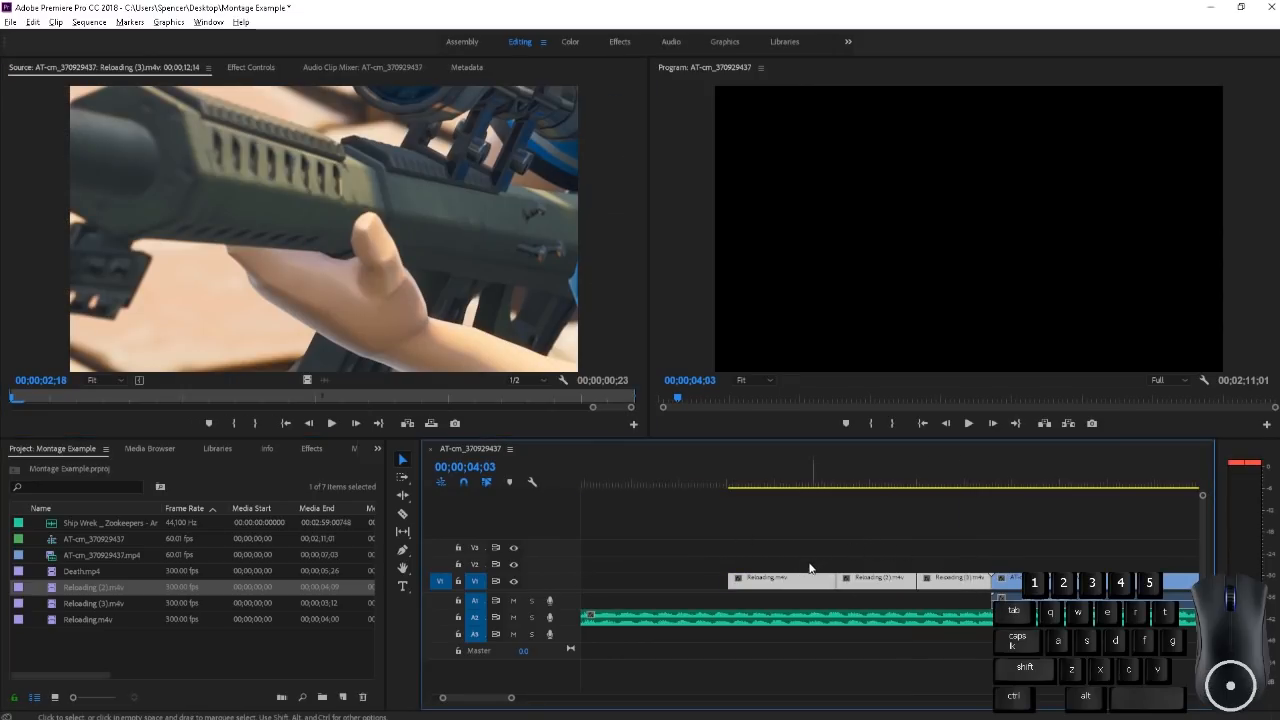
right_click(741, 583)
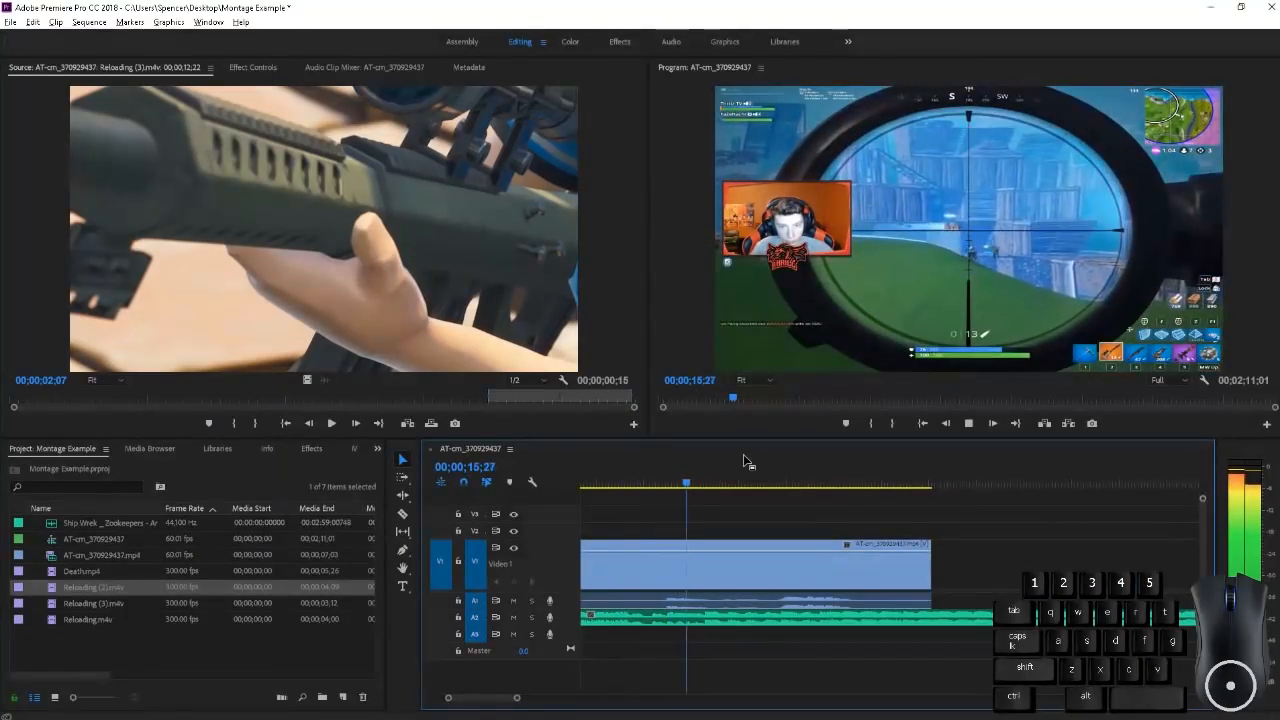
Show the effects library and place the playhead on the cut between Reloading.m4v and Reloading (2).m4v at 00;00;12;05
scroll(757, 526, "down", 3)
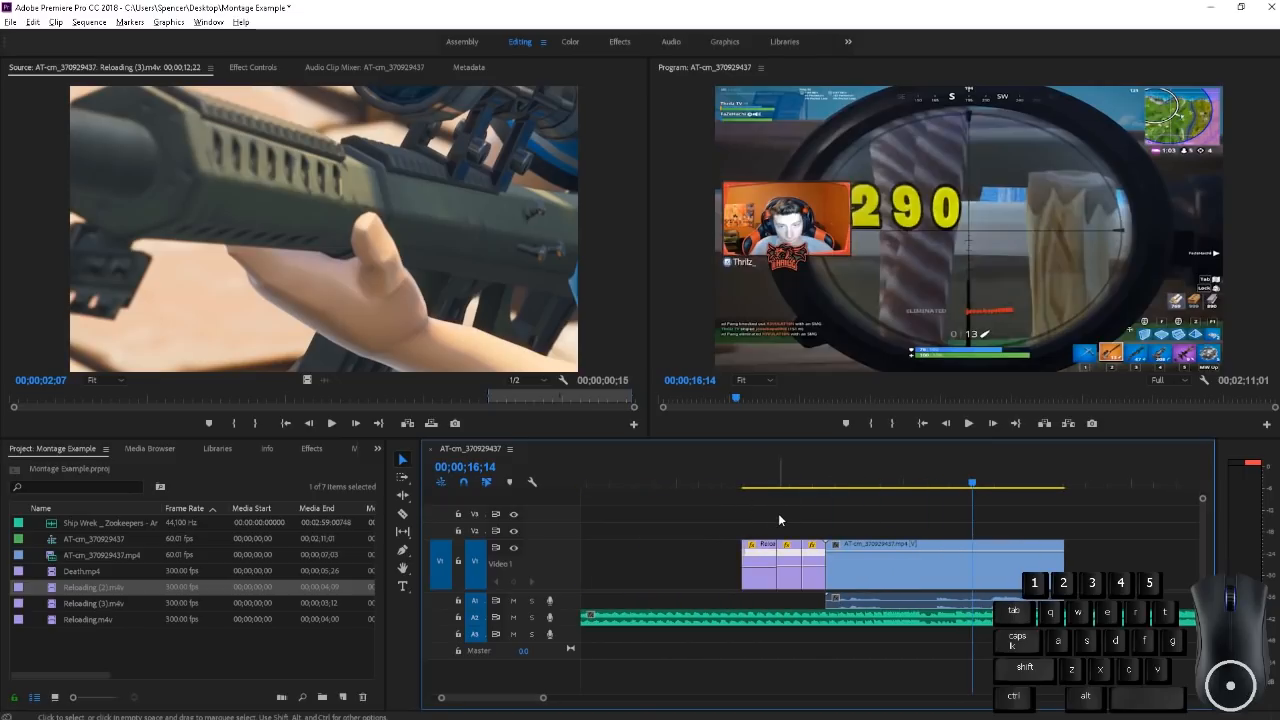
scroll(778, 522, "up", 3)
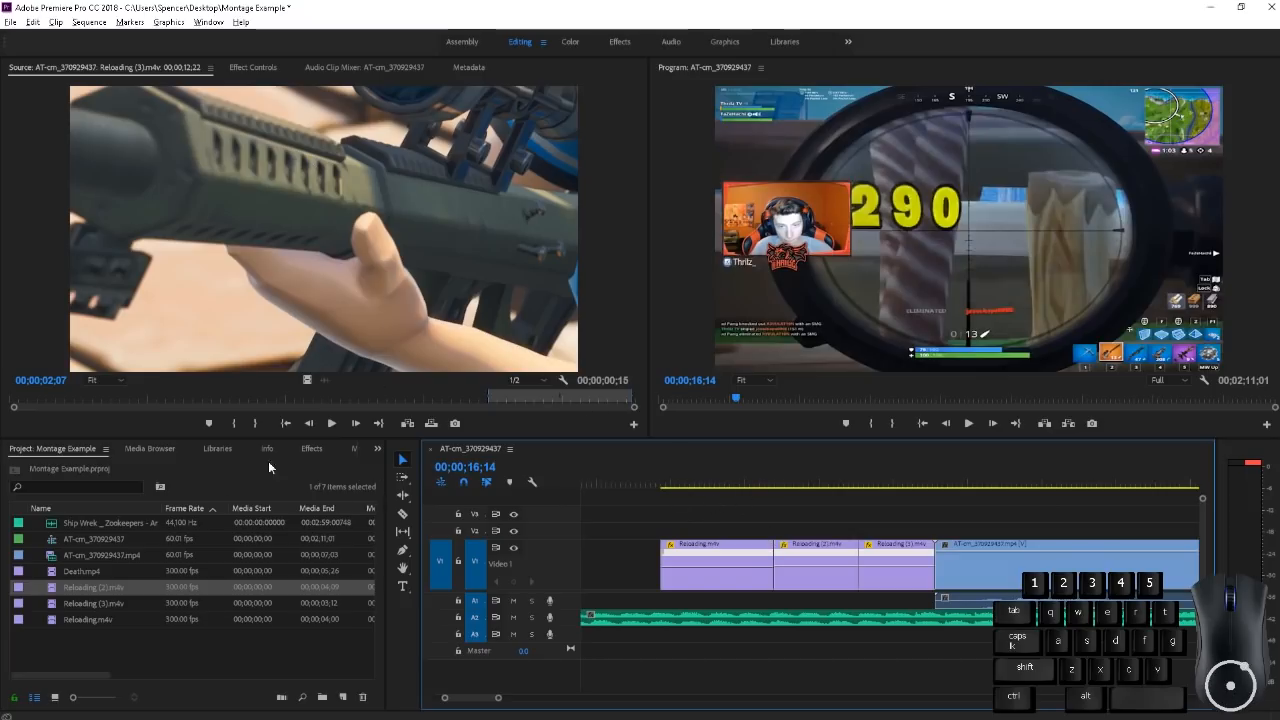
left_click(316, 450)
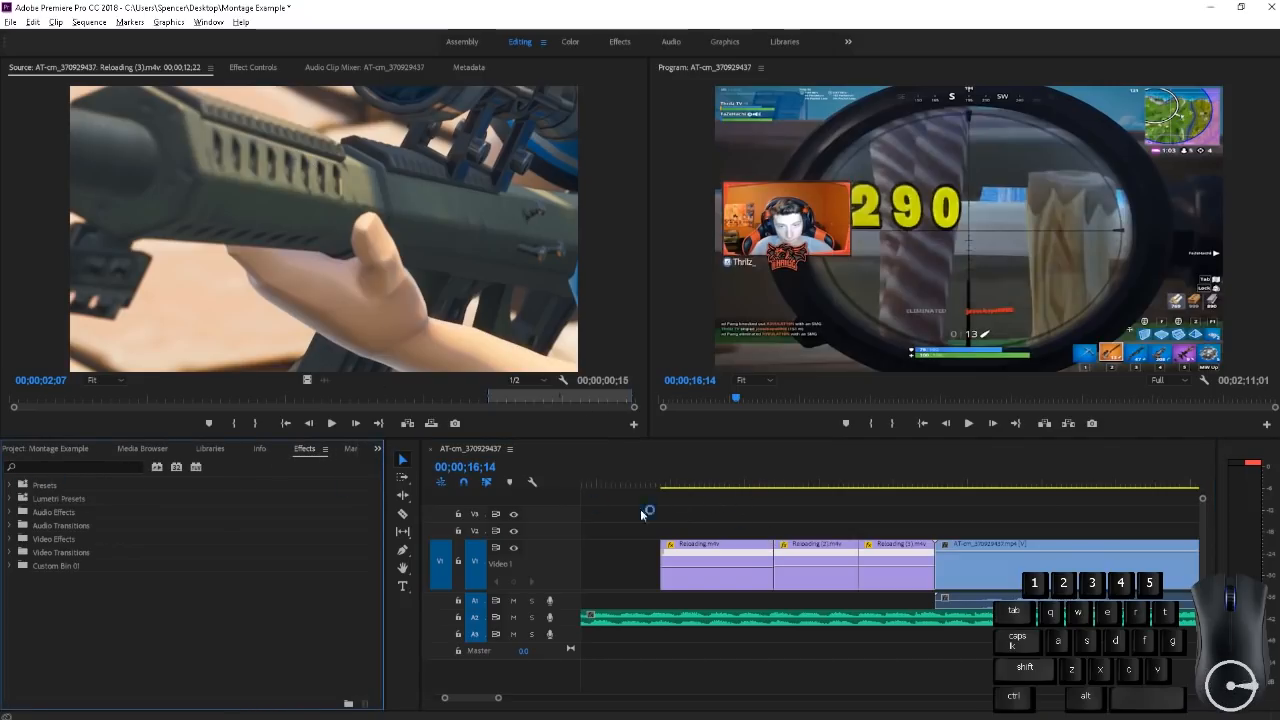
scroll(768, 472, "up", 2, "alt")
left_click(765, 475)
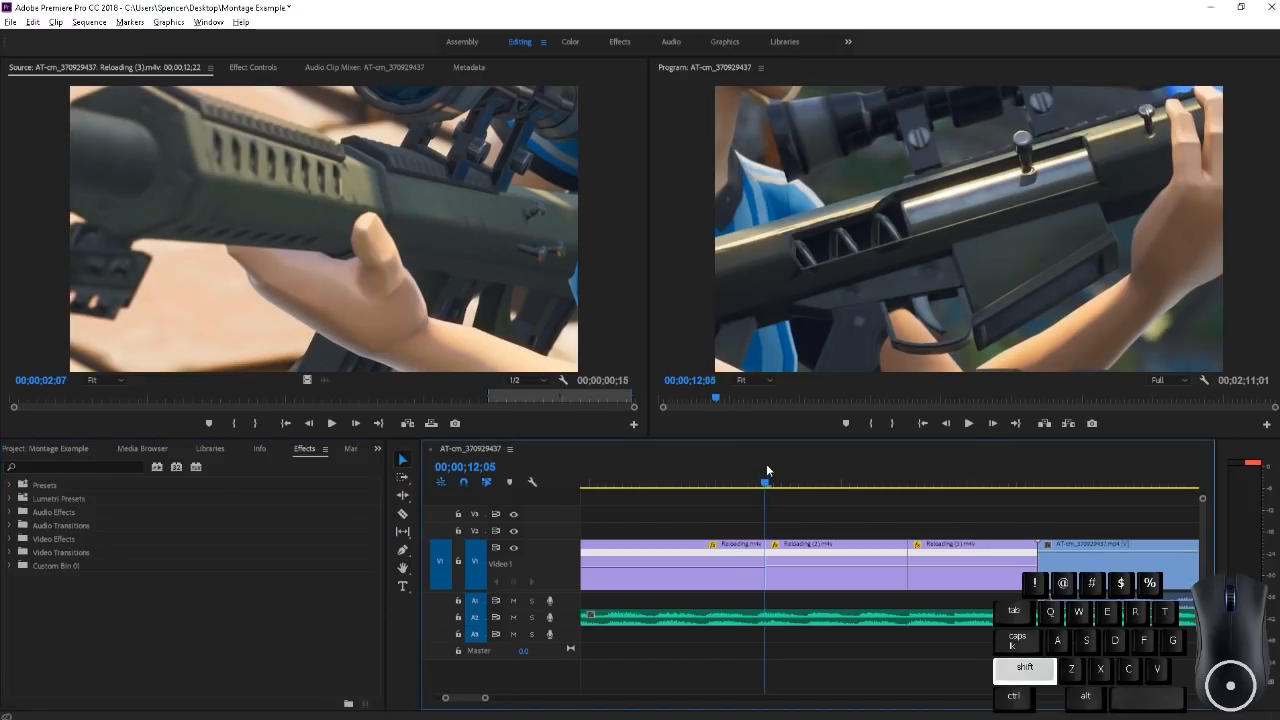
Examine the frames just before and after the cut between Reloading.m4v and Reloading (2).m4v
key("Left")
key("Left")
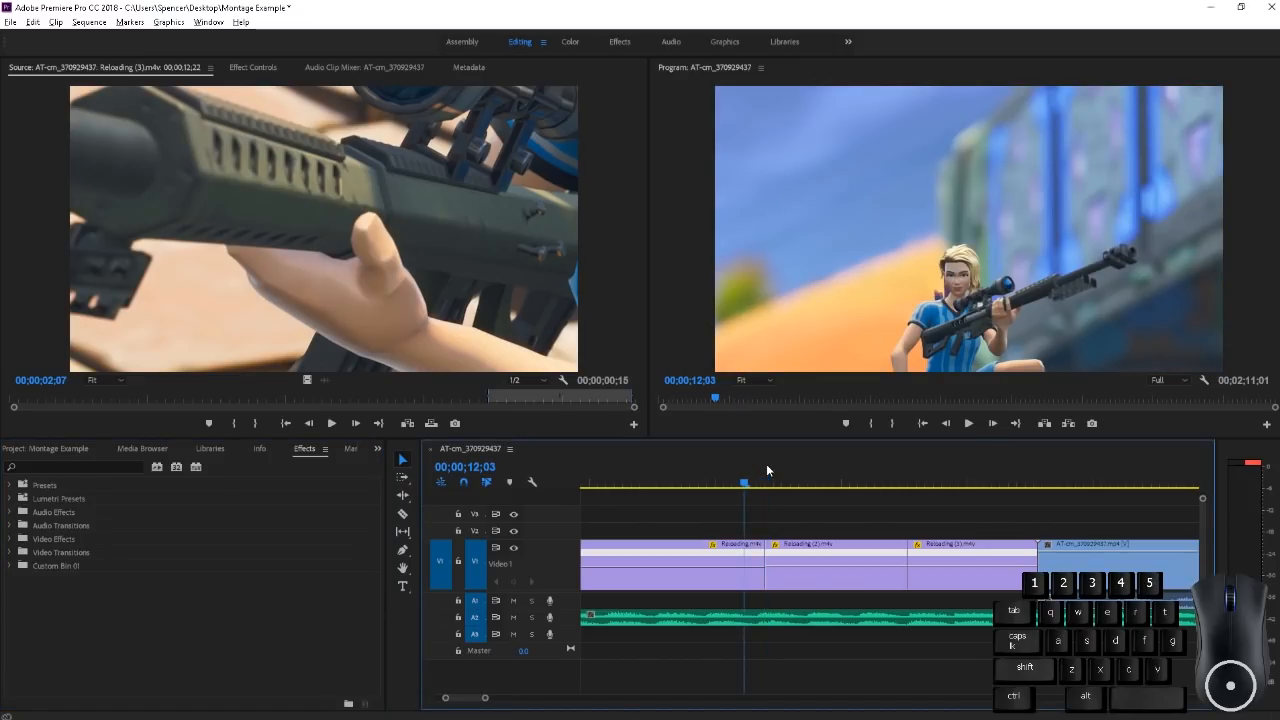
key("shift")
key("shift+Down")
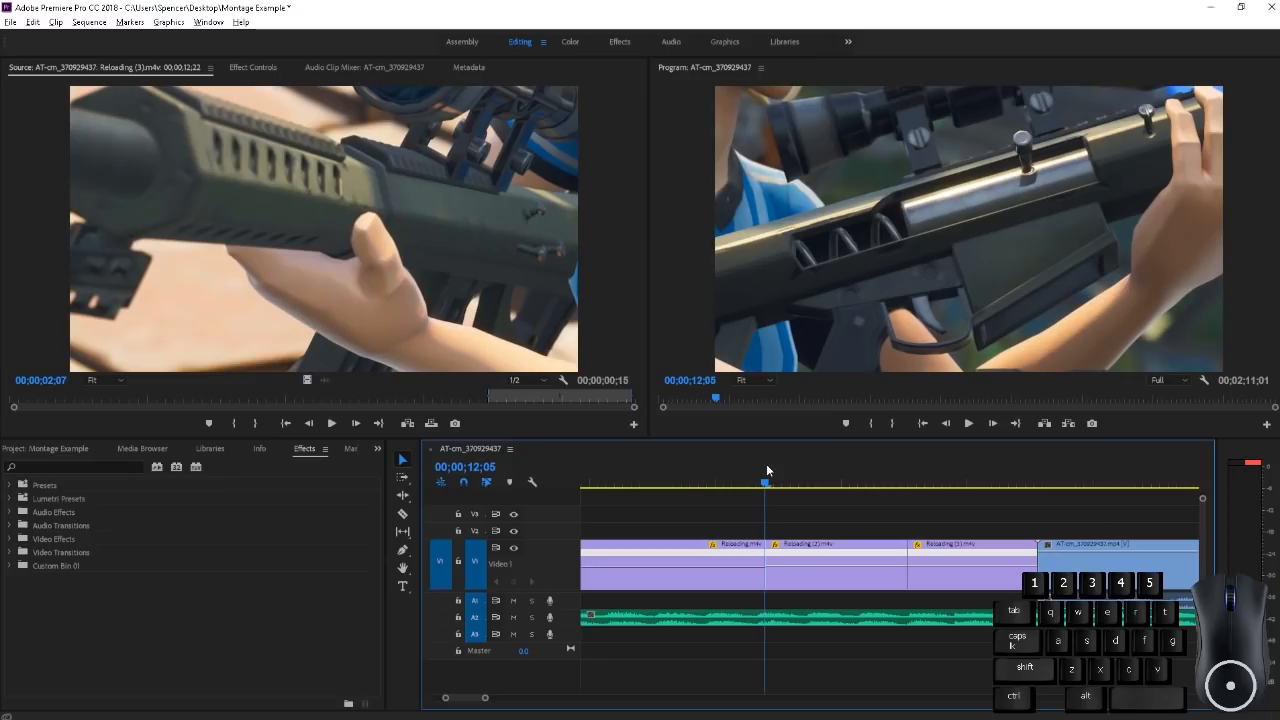
key("Left")
key("Right")
key("Right")
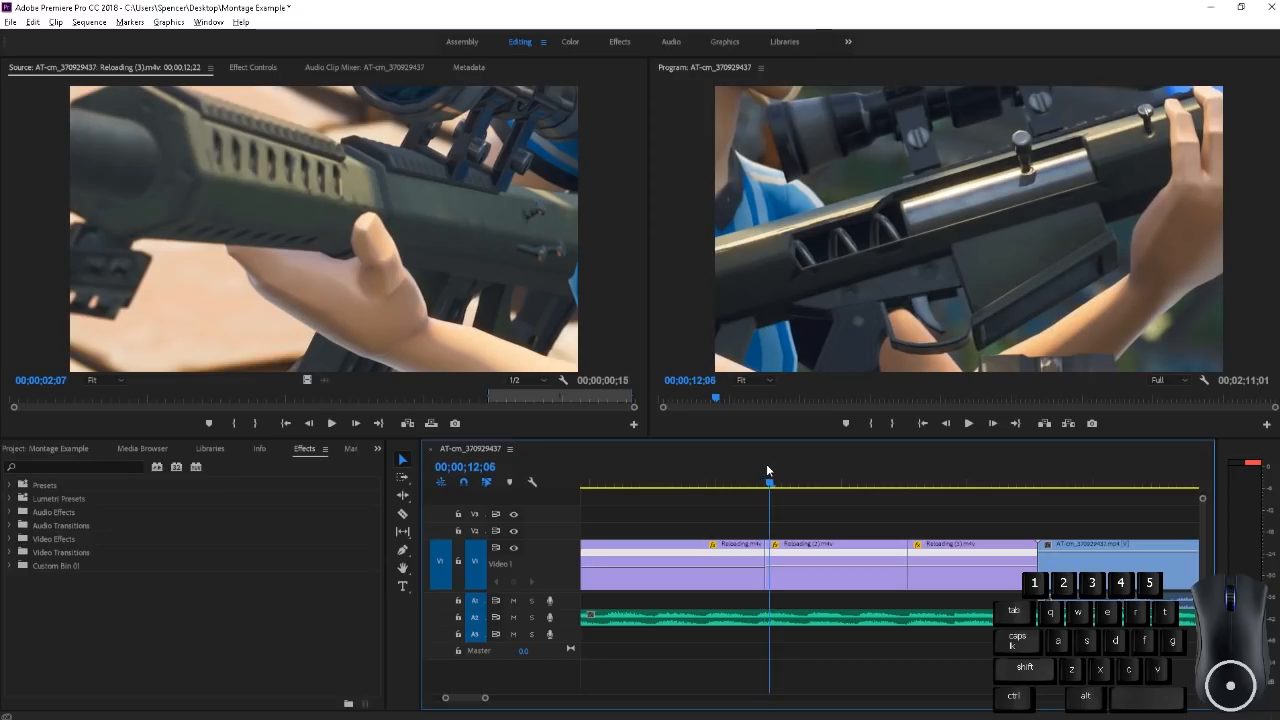
key("Left")
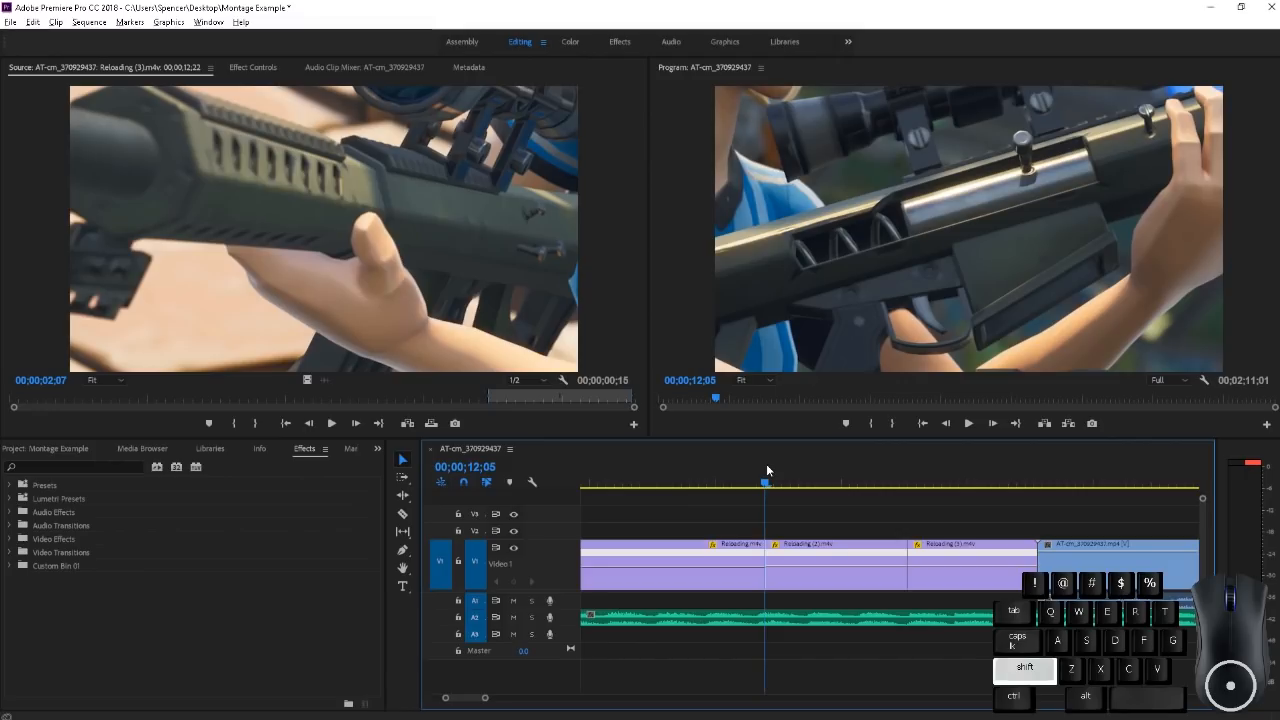
Cut Reloading.m4v at 00;00;12;03, and Reloading (2).m4v together with the music at 00;00;12;08
key("shift+Left")
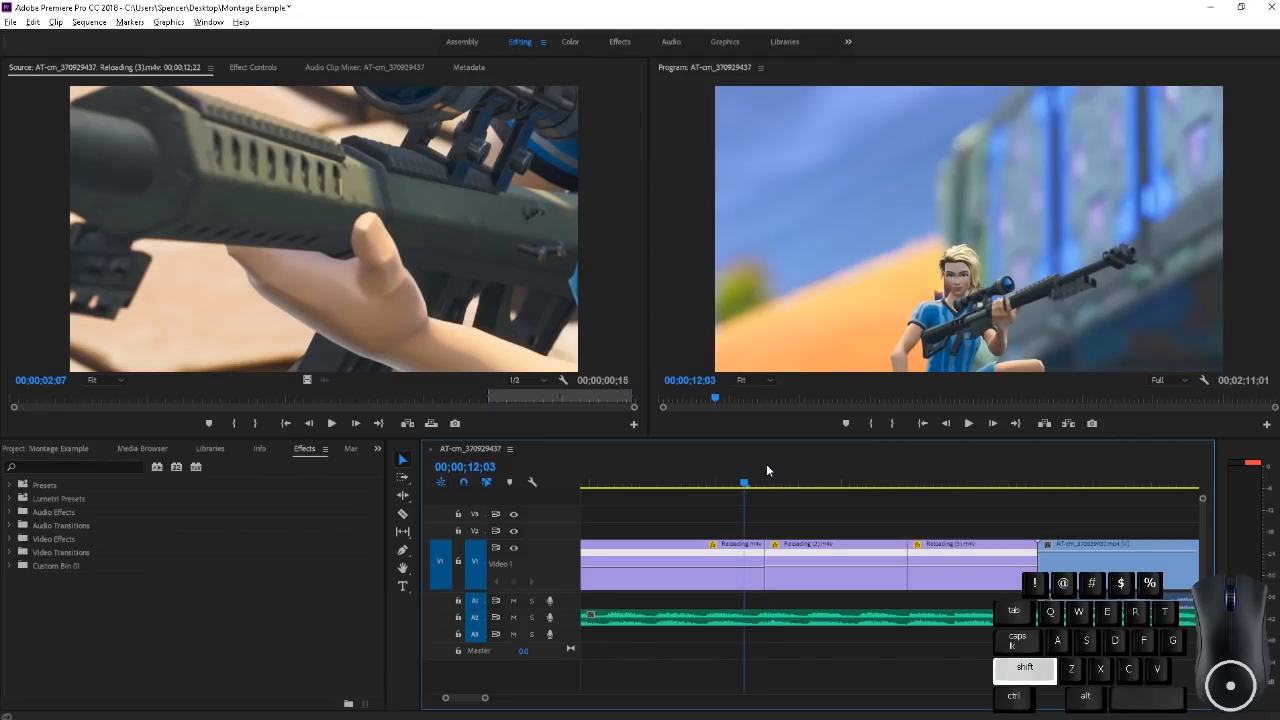
key("c")
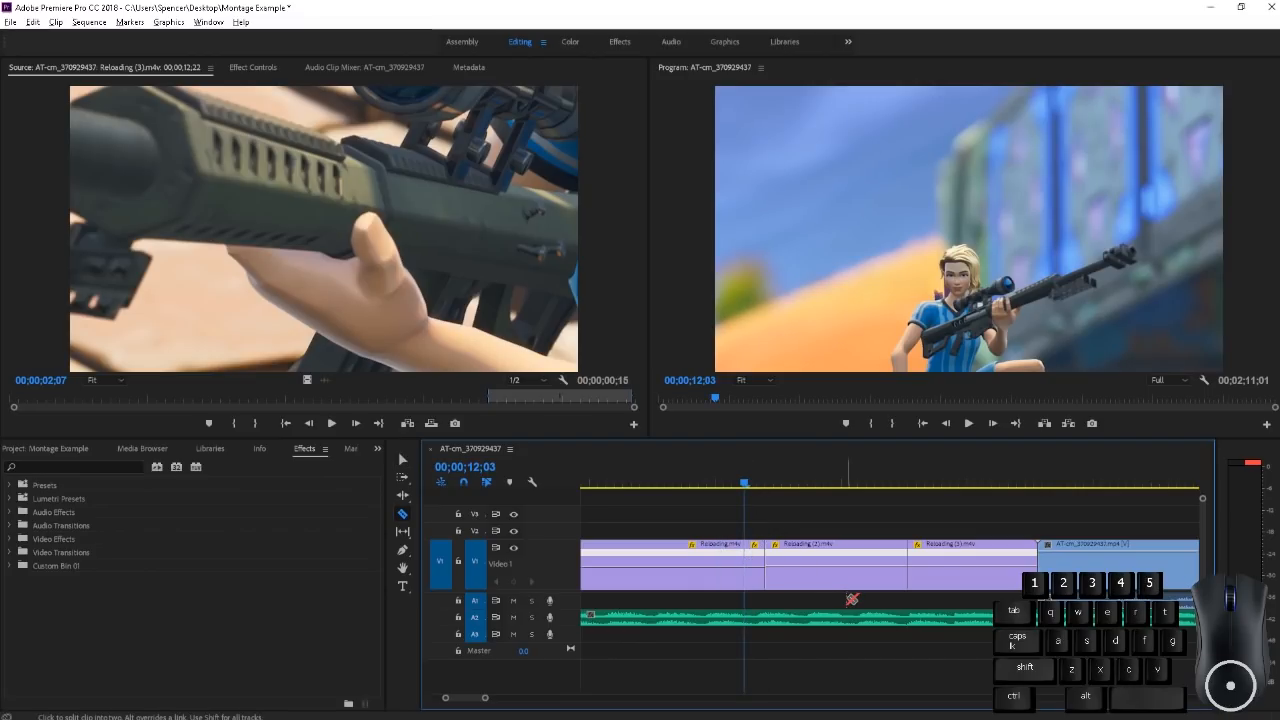
key("shift+Right")
key("shift+Right")
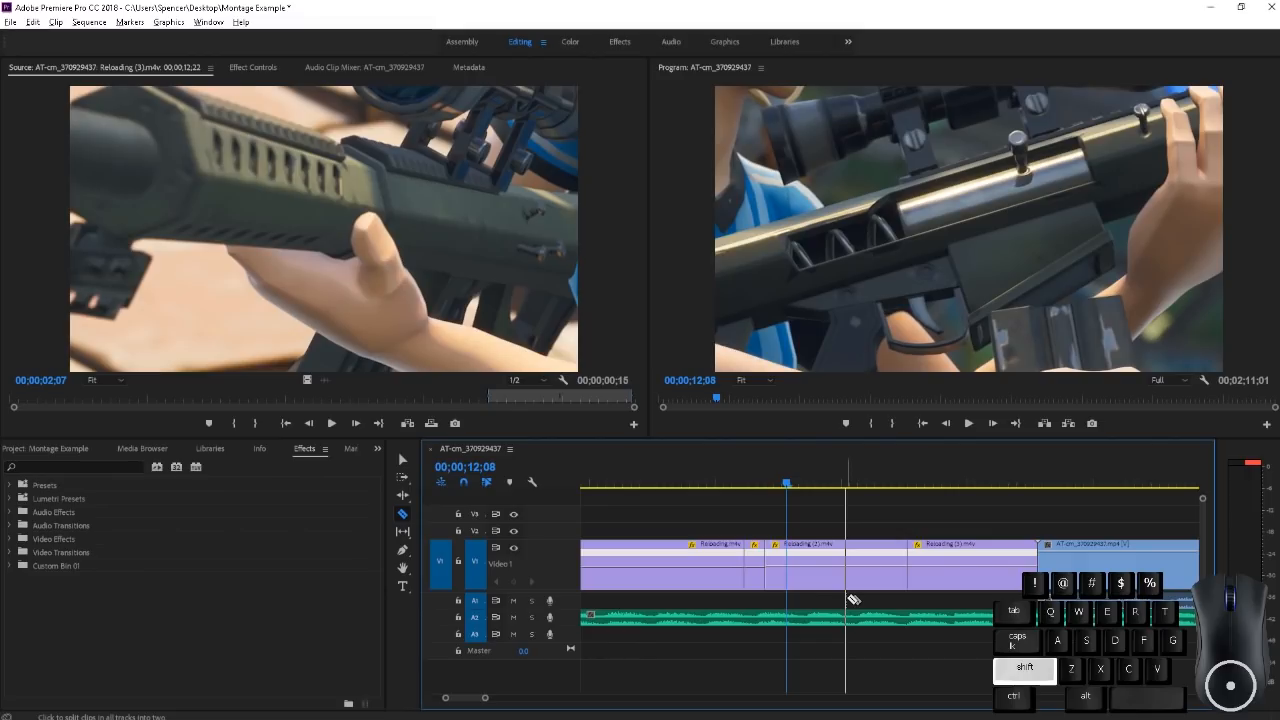
key("v")
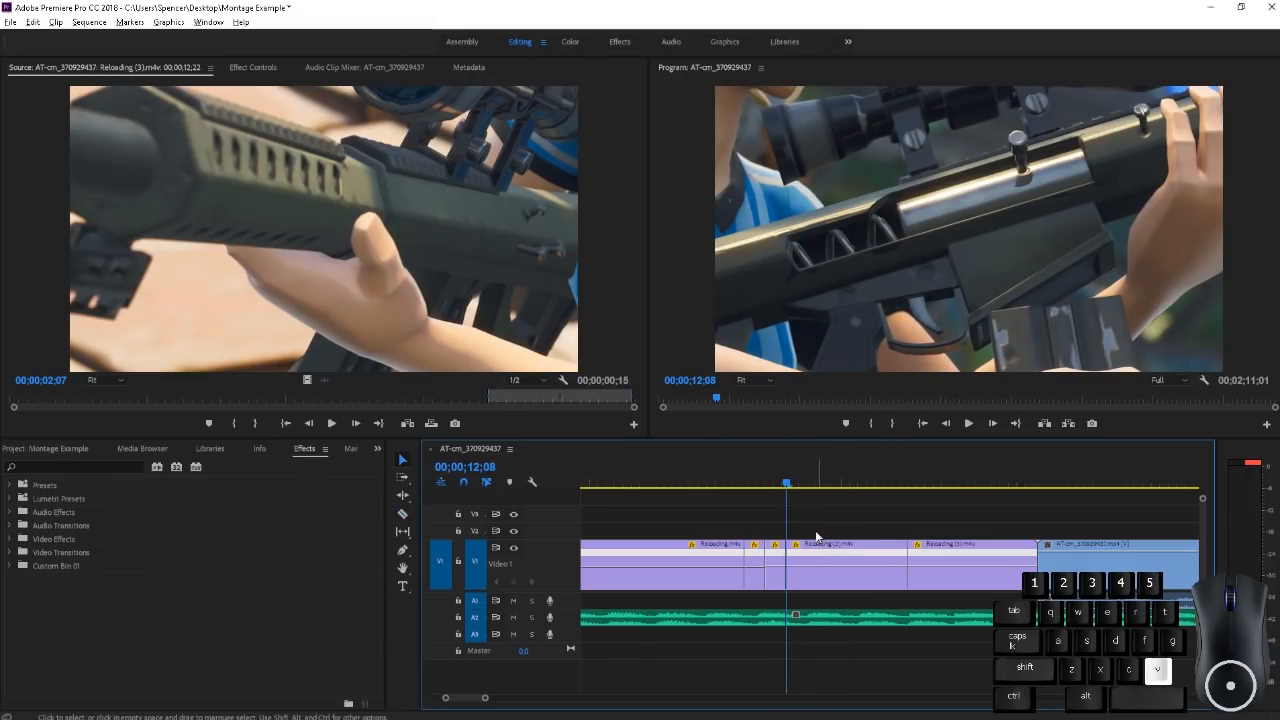
Apply the 1.Main preset from Transition pack #3 to the two short pieces on either side of the first reloading cut
left_click(50, 486)
left_click(11, 487)
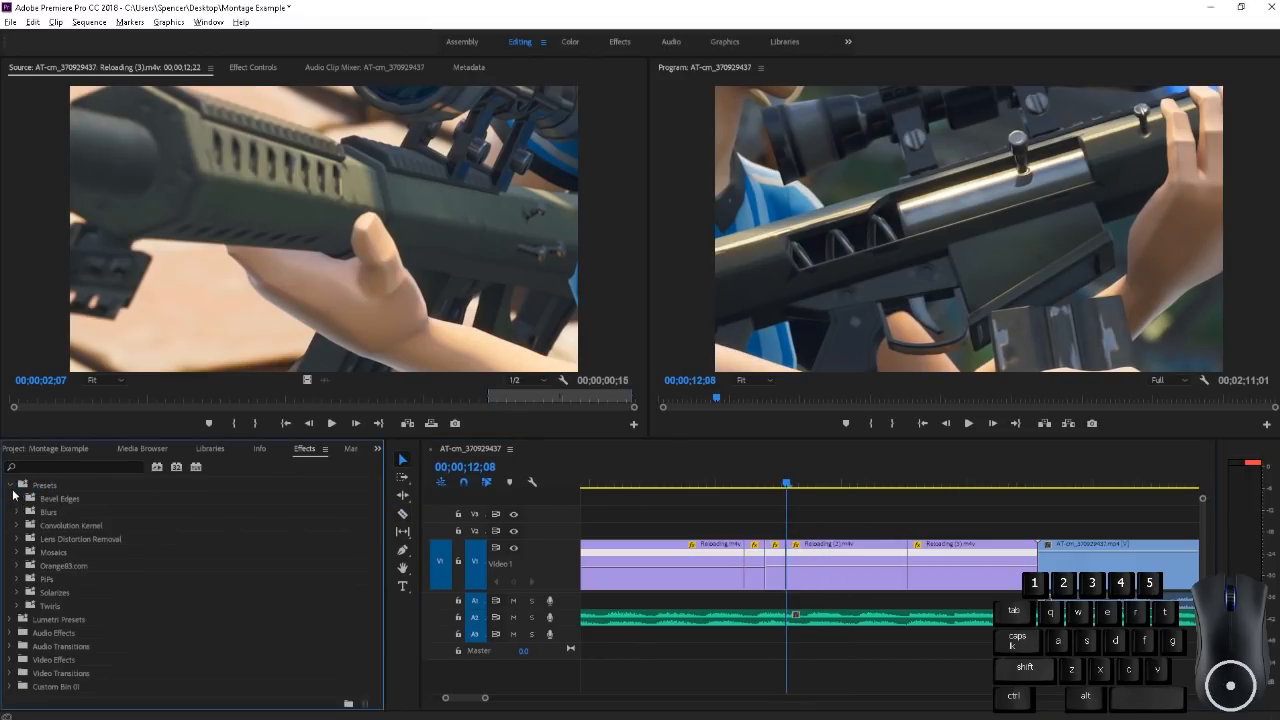
left_click(15, 566)
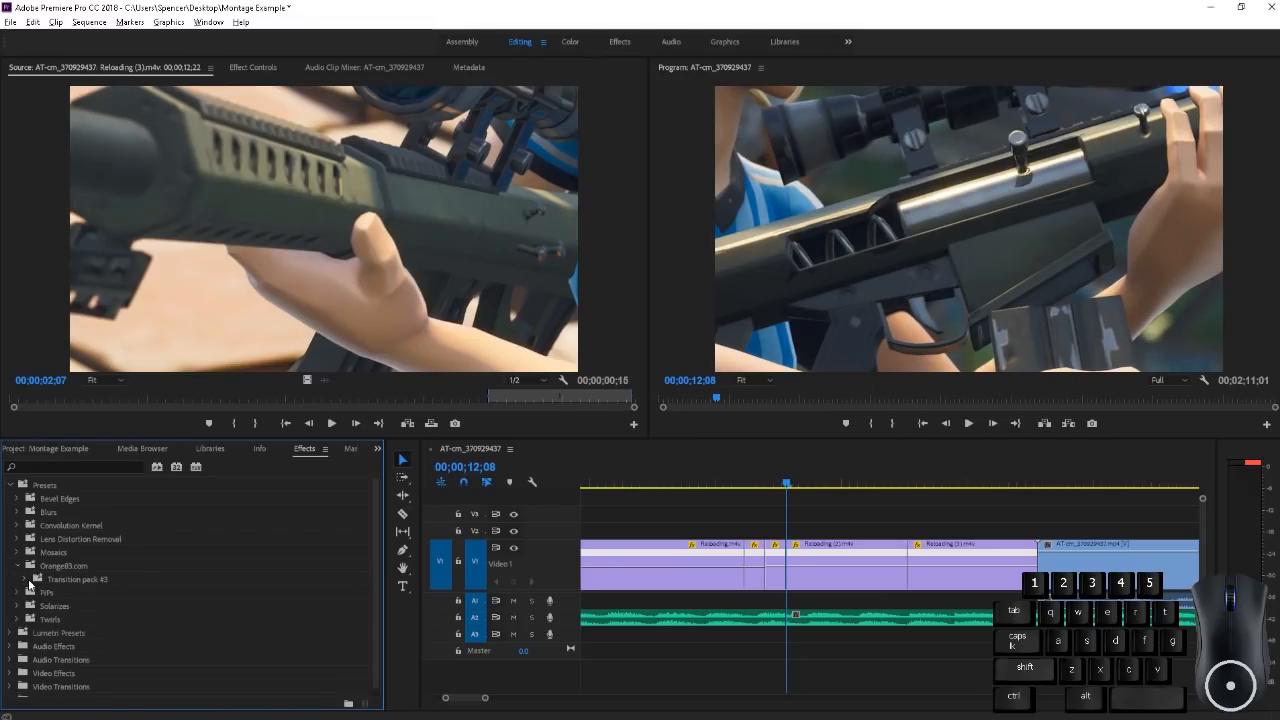
left_click(24, 580)
left_click_drag(80, 598, 753, 557)
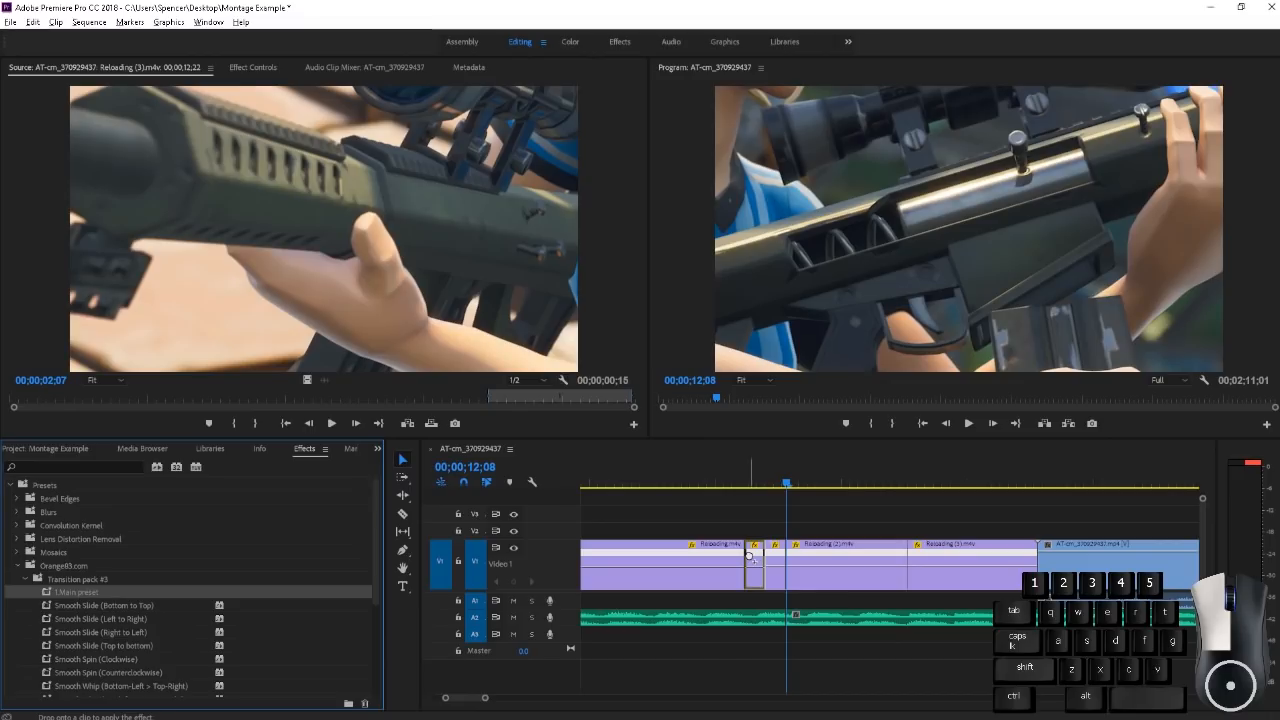
left_click_drag(753, 557, 751, 553)
left_click_drag(59, 592, 774, 556)
mouse_move(776, 471)
left_mouse_down()
mouse_move(749, 477)
mouse_move(786, 479)
mouse_move(758, 481)
left_mouse_up()
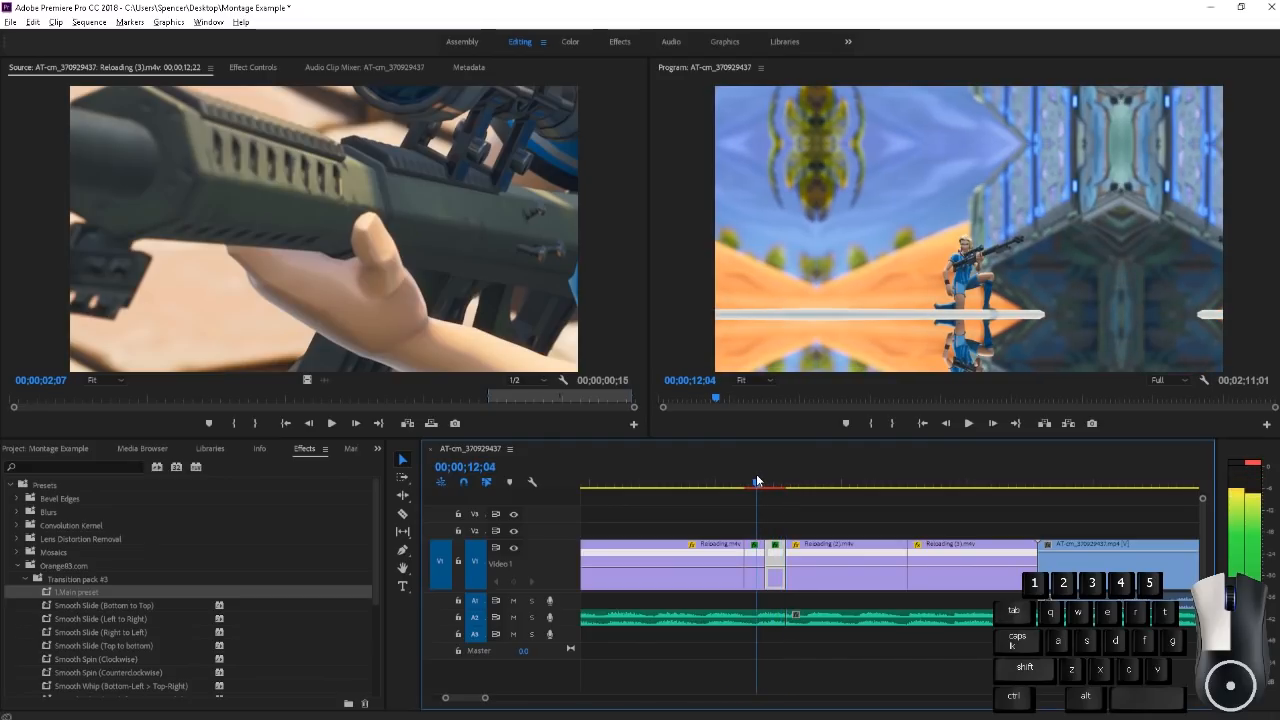
left_click_drag(758, 481, 759, 480)
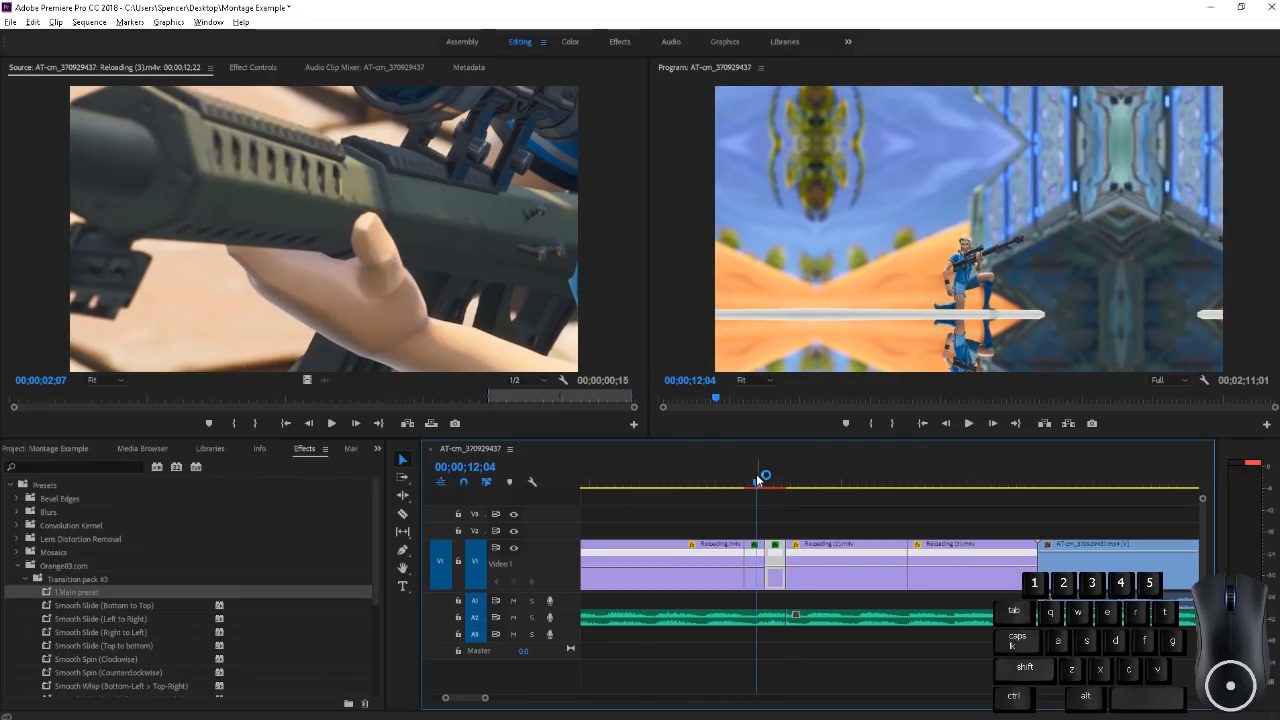
Create an adjustment layer with the default video settings
left_click(33, 451)
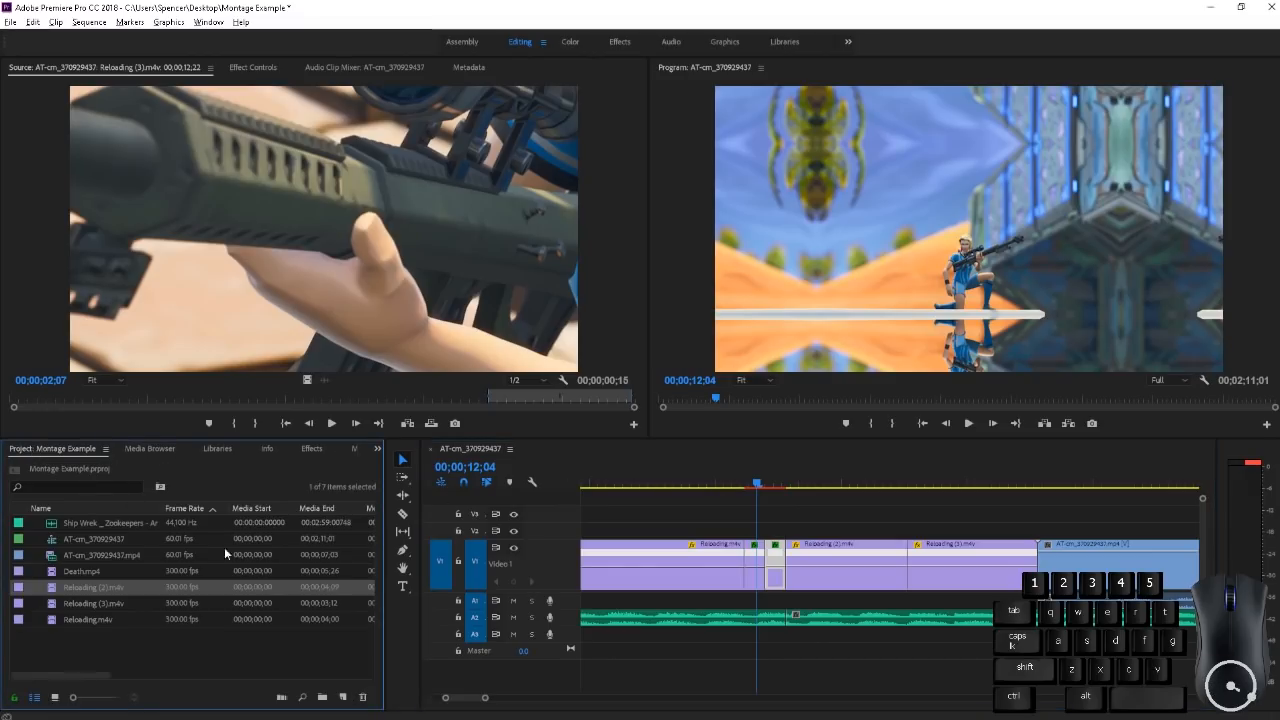
left_click(344, 697)
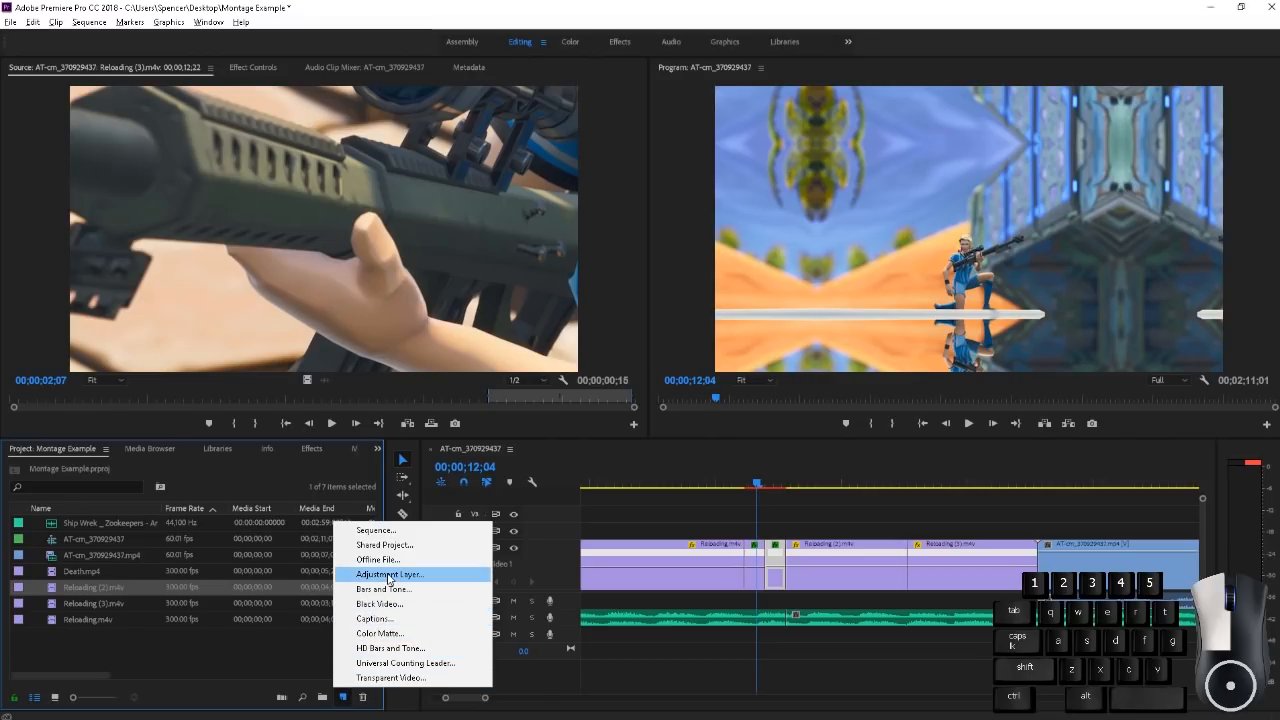
left_click(389, 574)
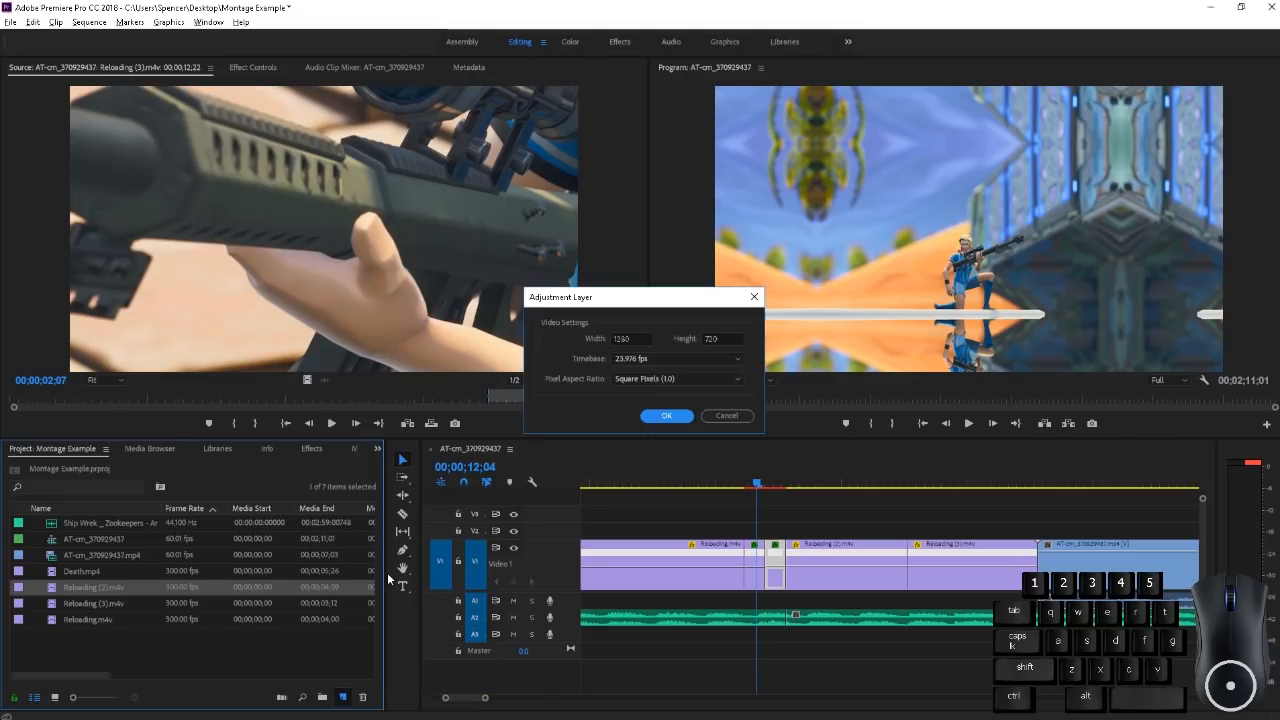
left_click(667, 415)
Place the adjustment layer on V2 from 00;00;12;03 and trim it to end with the two short preset pieces
left_click_drag(180, 518, 752, 541)
key("Left")
key("c")
left_click(789, 522)
key("v")
left_click(790, 522)
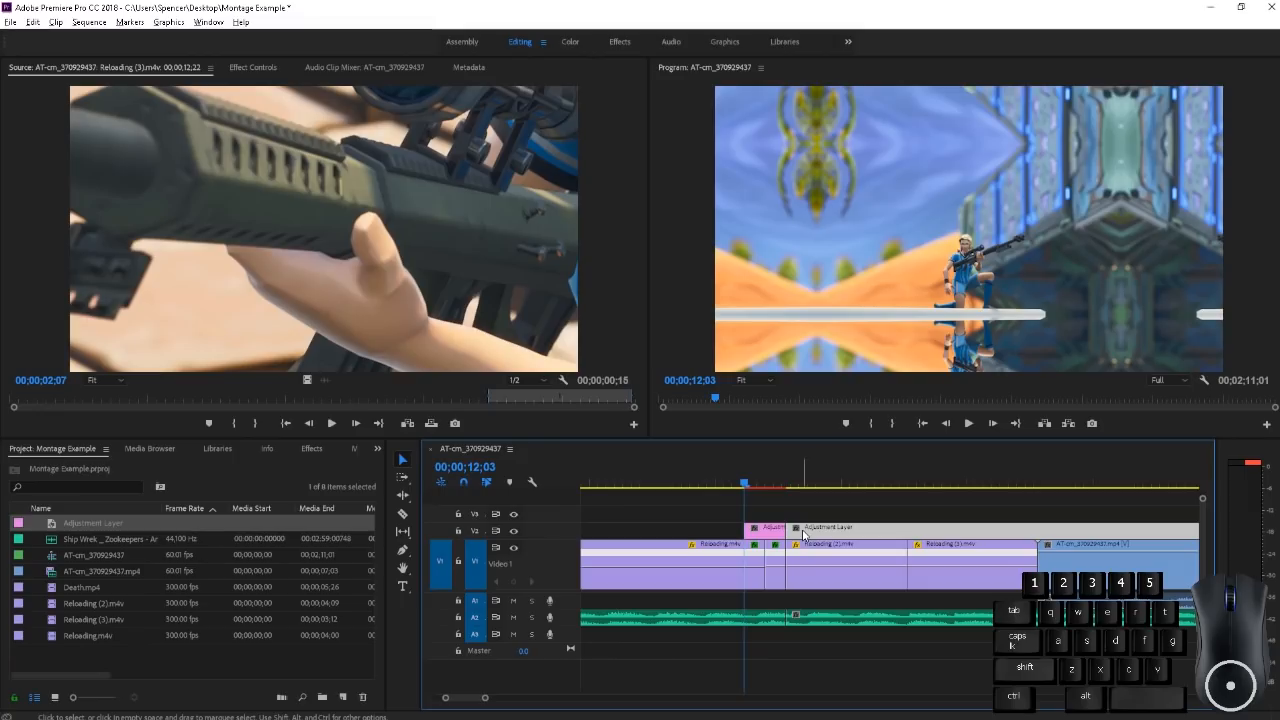
key("Delete")
mouse_move(749, 494)
left_mouse_down()
mouse_move(787, 490)
mouse_move(749, 490)
left_mouse_up()
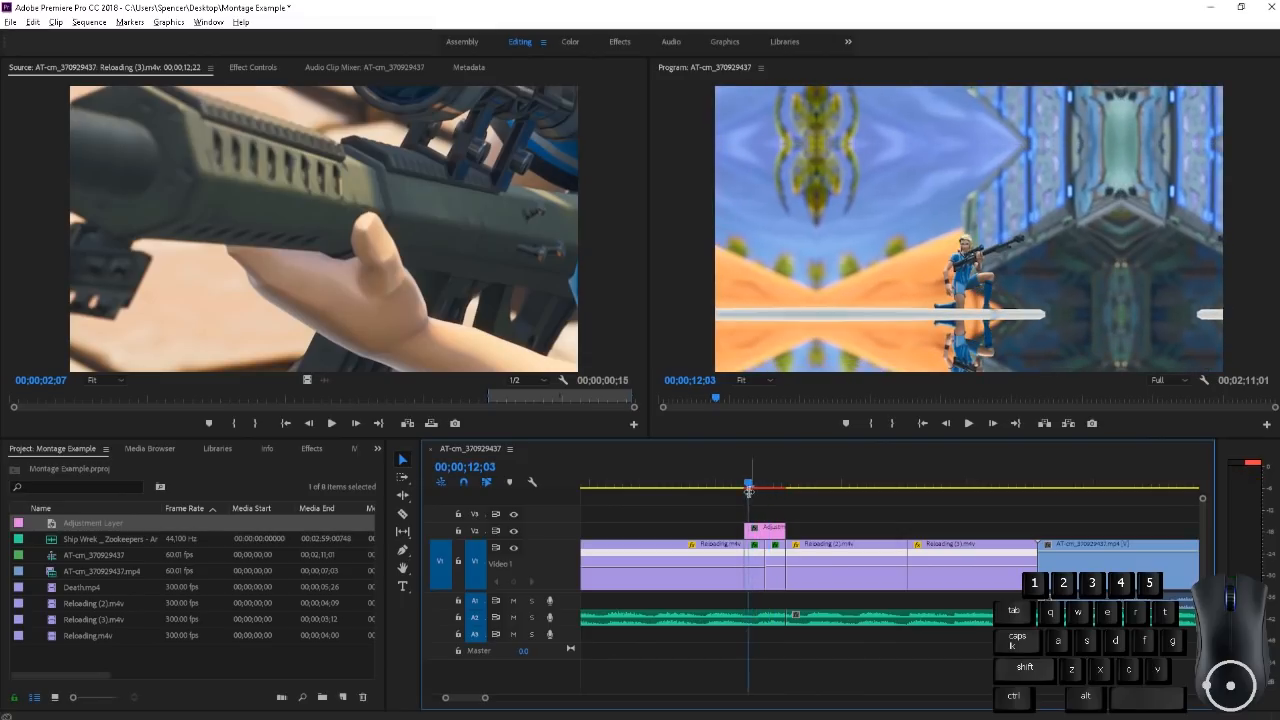
Apply the Smooth Slide (Left to Right) preset to the adjustment layer on V2 and render the effects
left_click(312, 449)
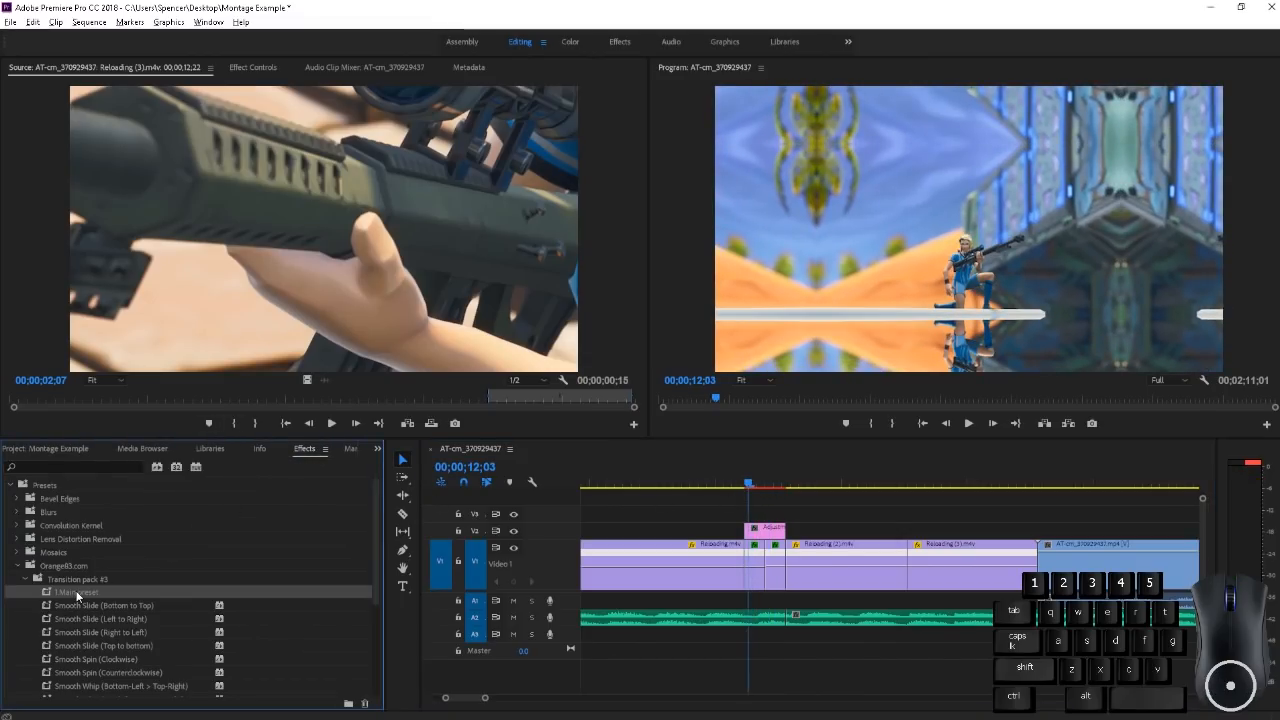
scroll(106, 610, "down", 1)
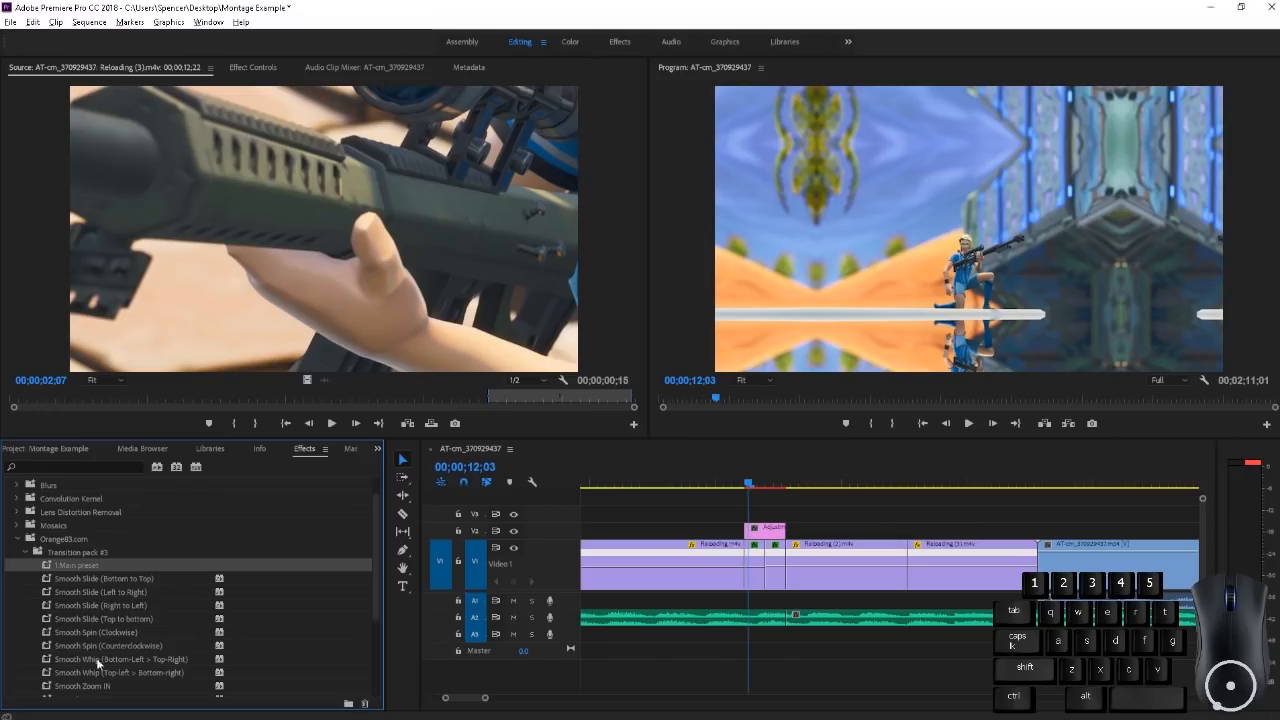
left_click_drag(749, 483, 811, 483)
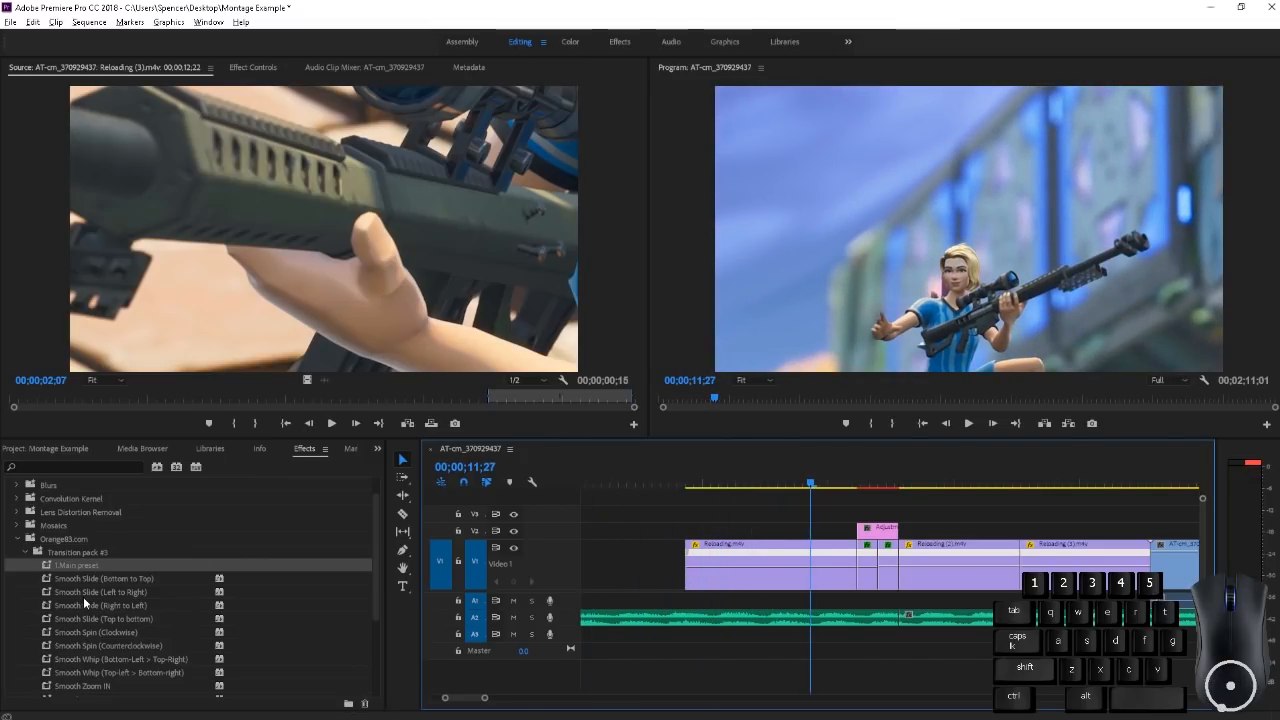
left_click_drag(65, 596, 880, 524)
key("Return")
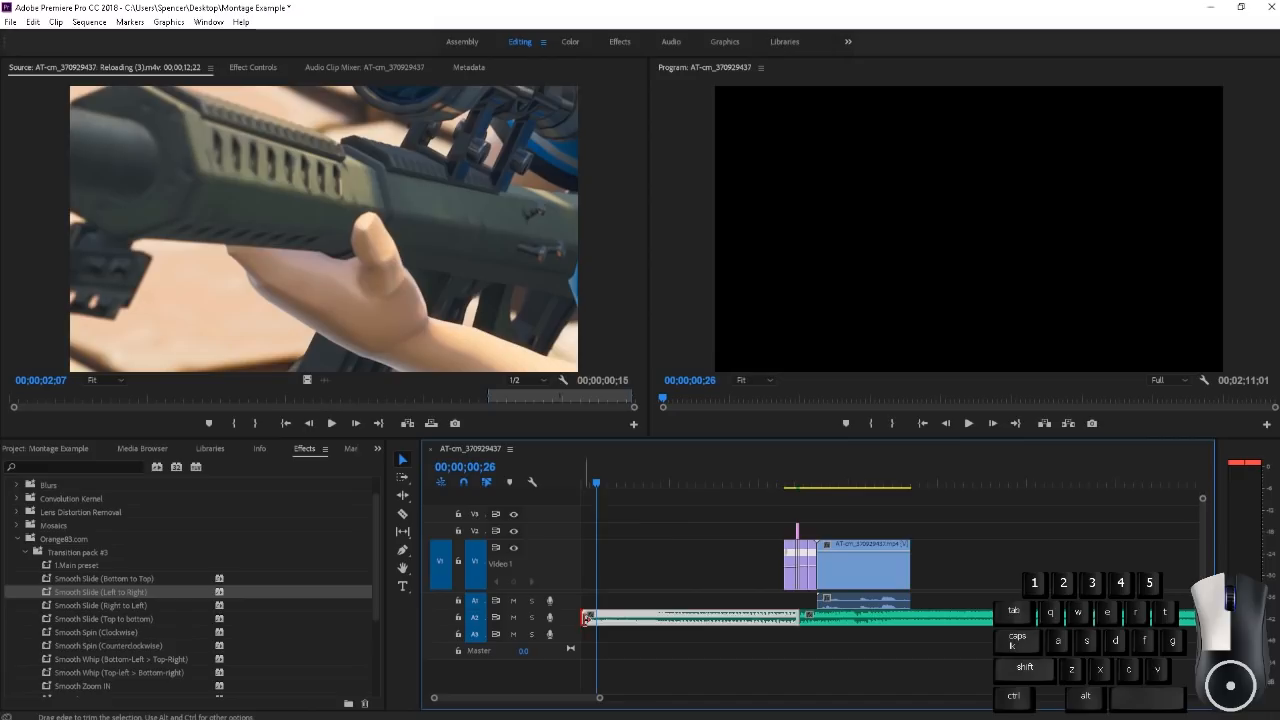
Move the whole edit, with the music trimmed to start at Reloading.m4v, to the sequence start and play it
left_click_drag(585, 617, 785, 629)
left_click_drag(772, 512, 979, 663)
left_click_drag(934, 622, 681, 628)
left_click_drag(594, 485, 530, 484)
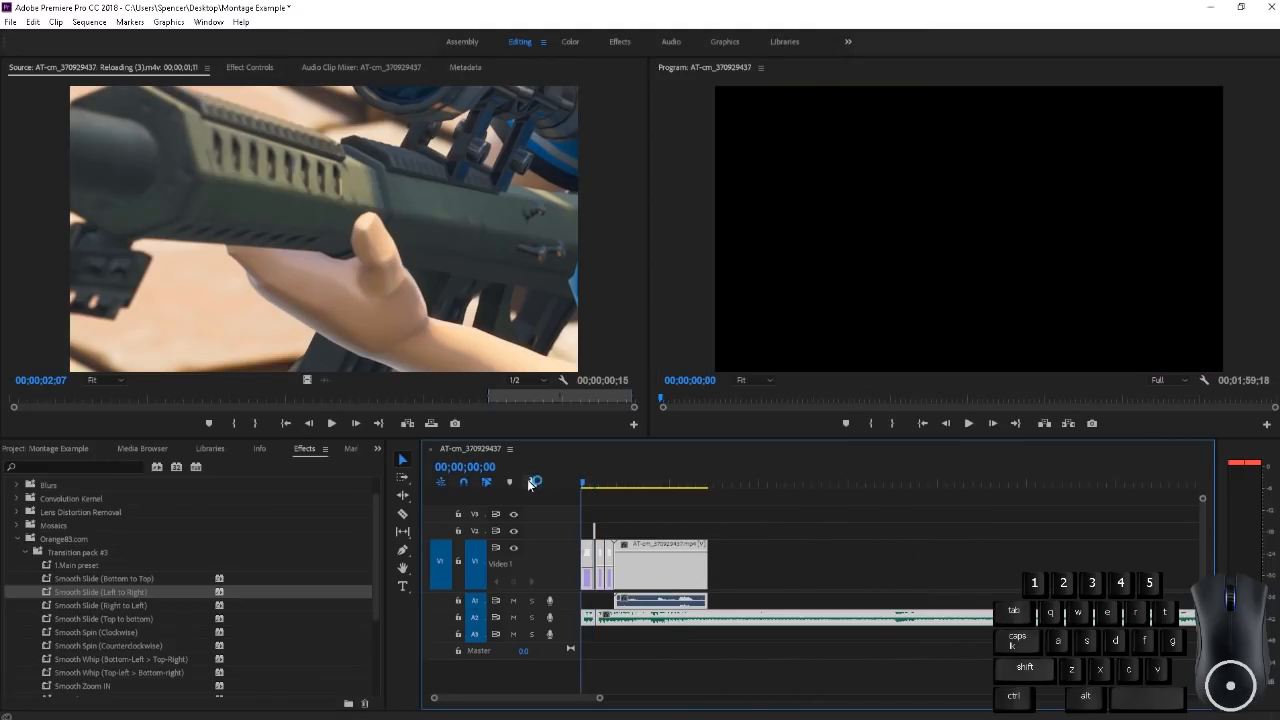
key("space")
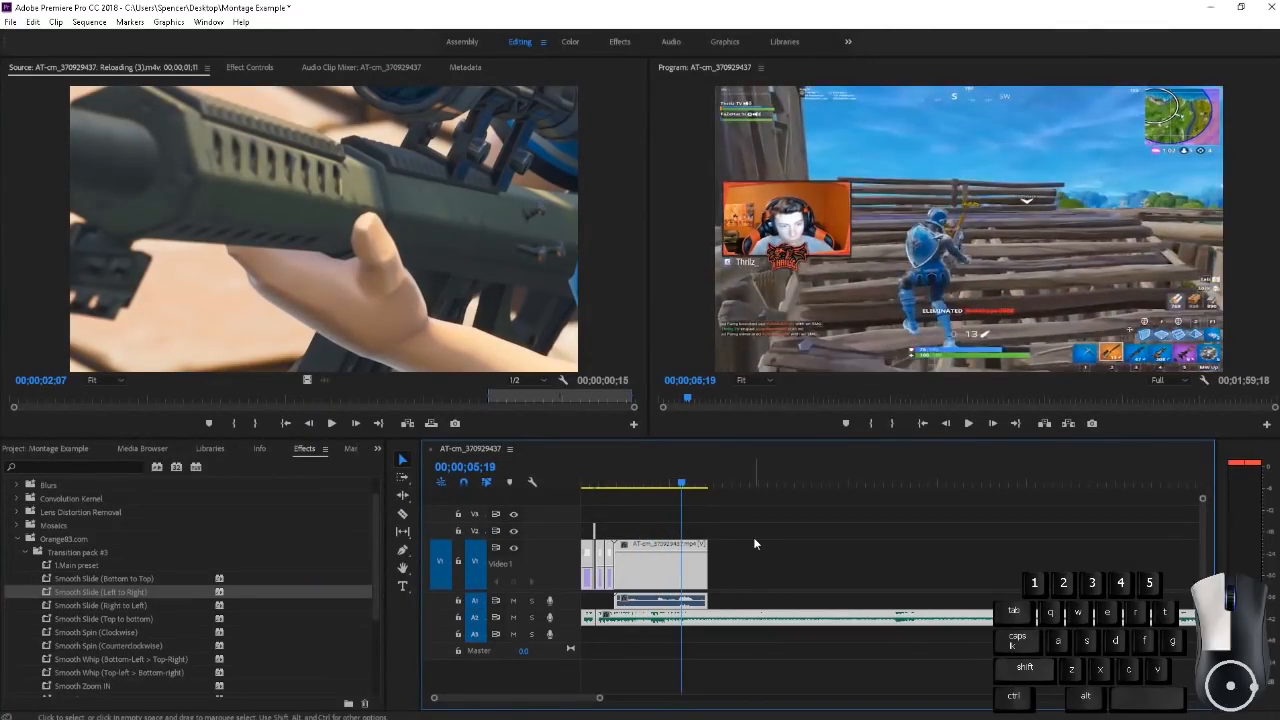
Cut Reloading (2).m4v at 00;00;01;08 and Reloading (3).m4v at 00;00;01;13, around the cut between them
scroll(668, 575, "up", 5)
scroll(668, 575, "up", 3)
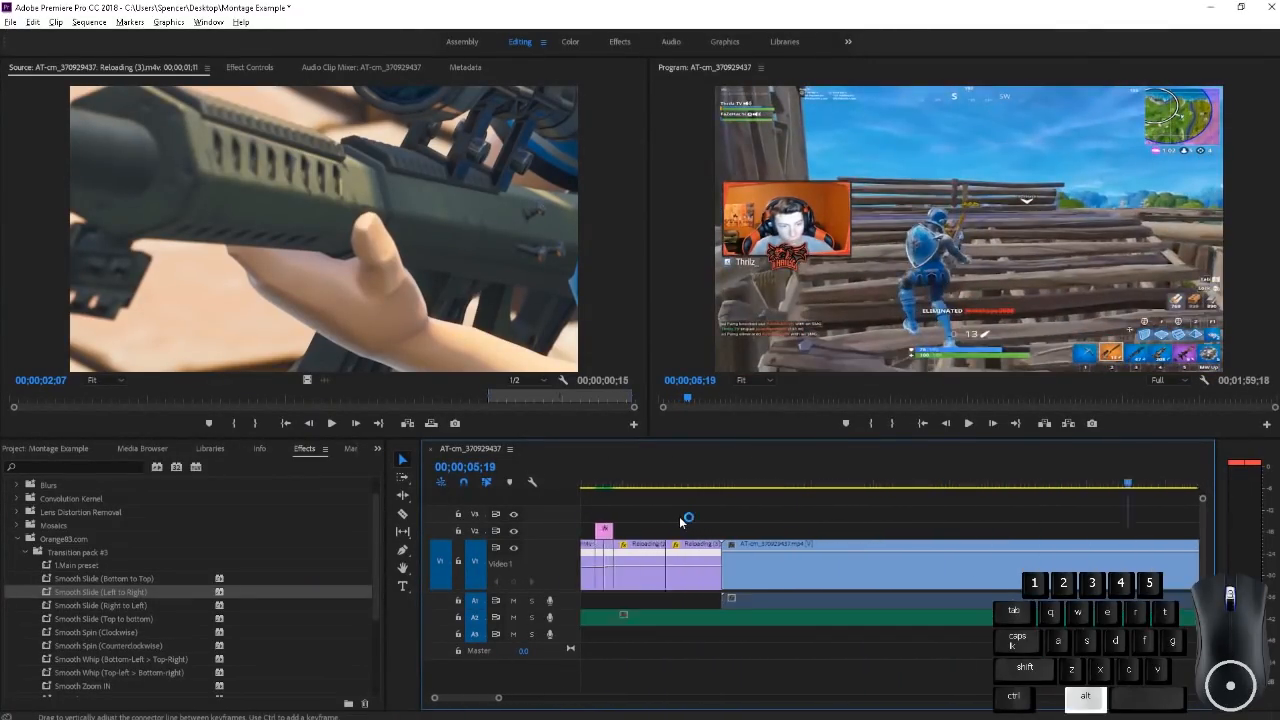
left_click(668, 478)
scroll(706, 523, "up", 3)
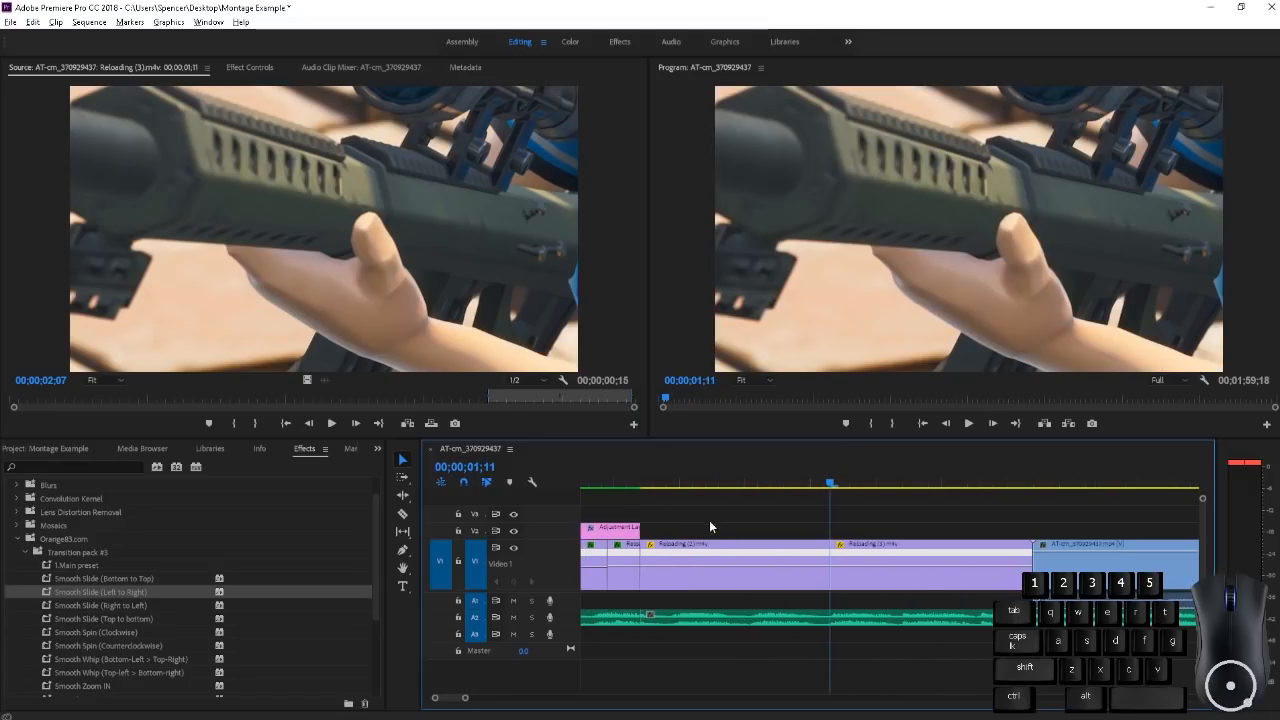
key("shift+Left")
key("c")
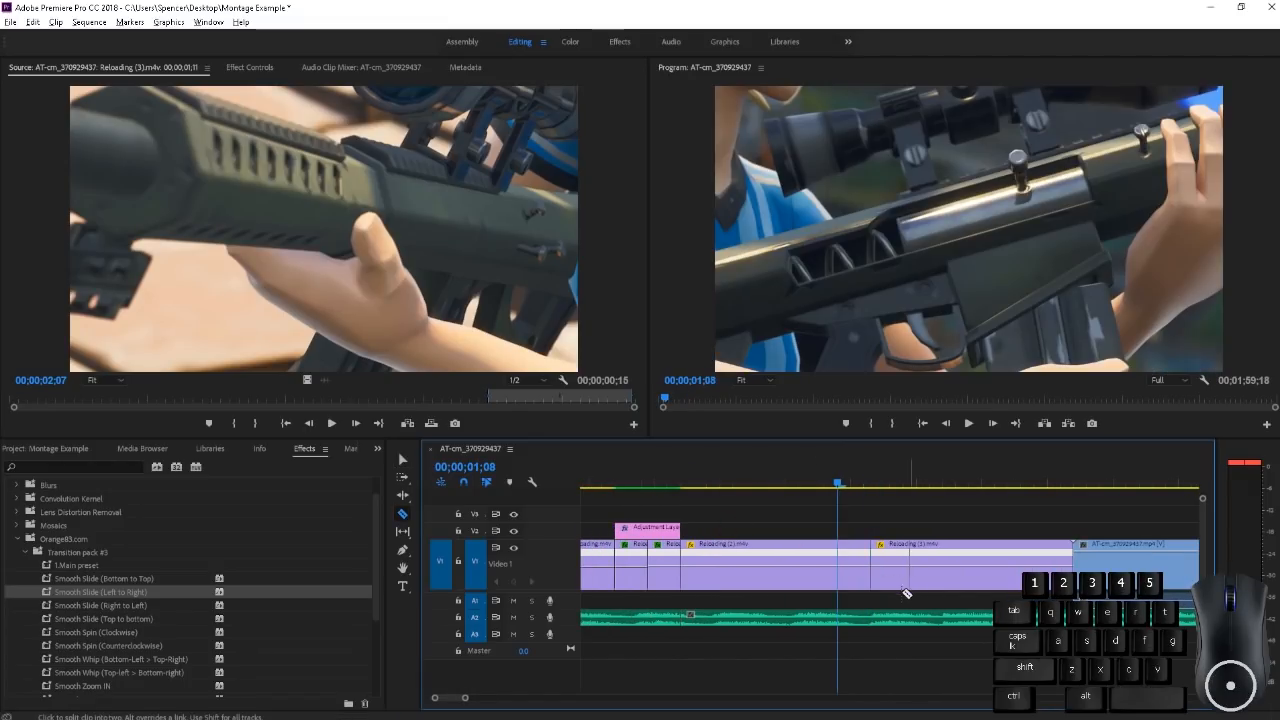
left_click(845, 582)
key("shift+Right")
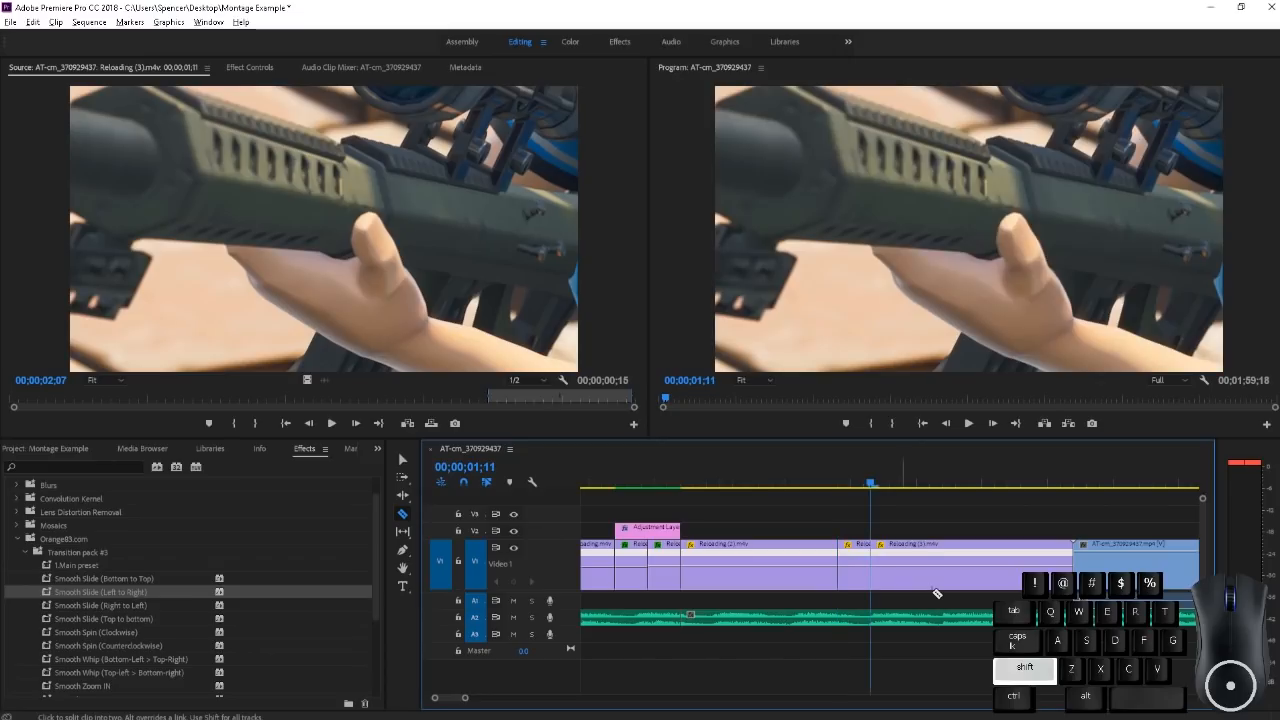
left_click(906, 575)
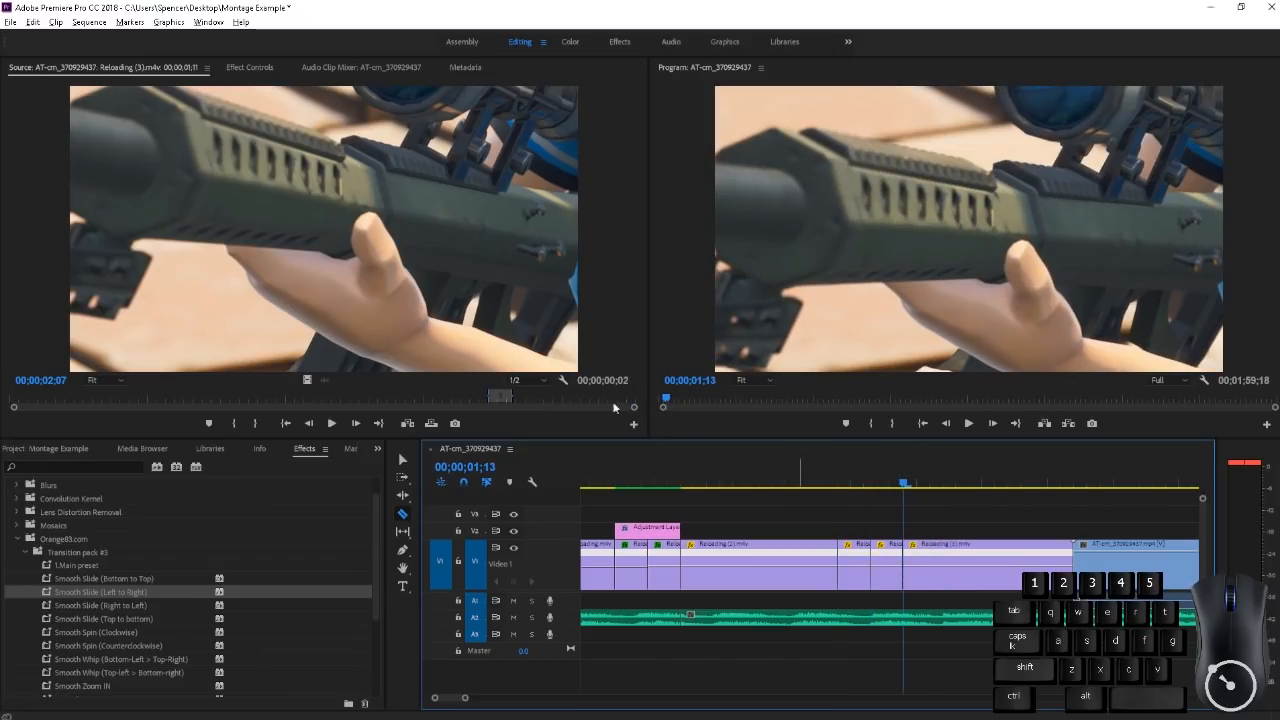
Apply the 1.Main preset to the two short pieces around the cut between Reloading (2).m4v and Reloading (3).m4v
left_click_drag(99, 567, 858, 562)
left_click_drag(113, 569, 886, 572)
Copy the adjustment layer on V2 to above the two short pieces at the second reloading cut and check a frame there
left_click(402, 459)
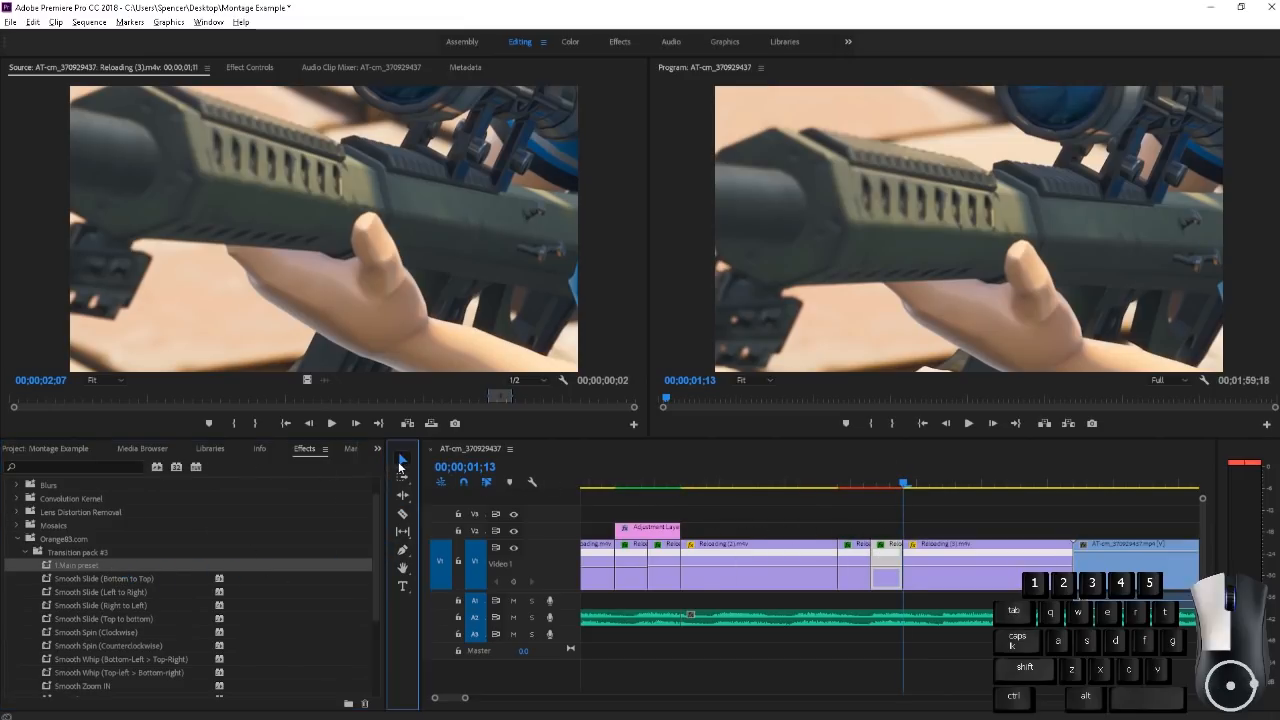
left_click_drag(657, 535, 883, 540)
left_click(850, 484)
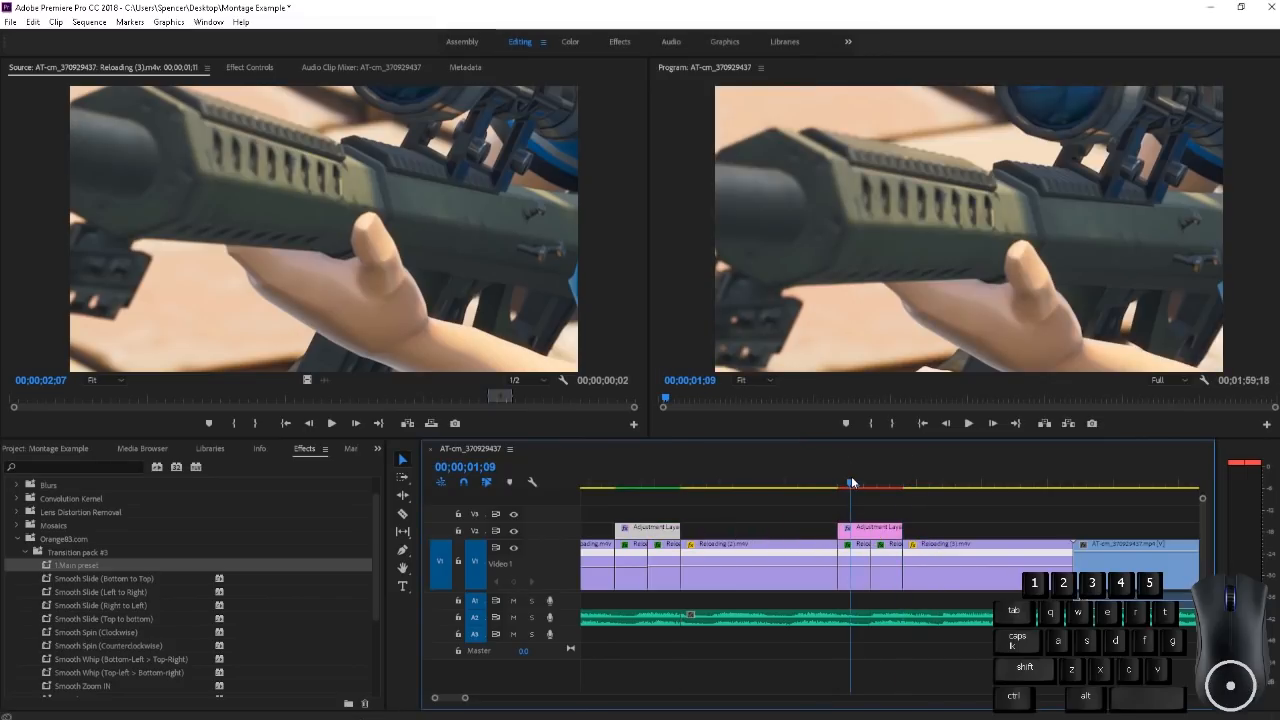
Replace the transition effect on the adjustment layer at the second reloading cut with Smooth Spin (Clockwise) and preview the edit
left_click_drag(708, 484, 811, 488)
left_click(858, 532)
left_click(841, 487)
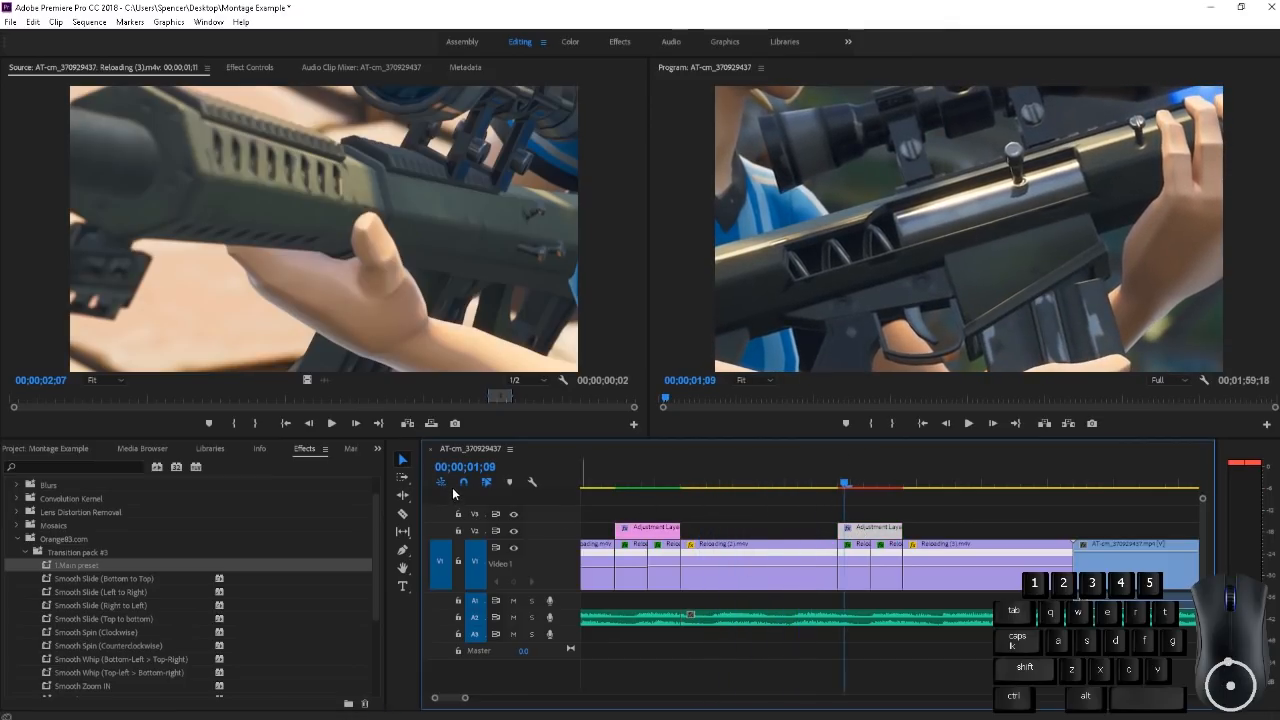
left_click(44, 449)
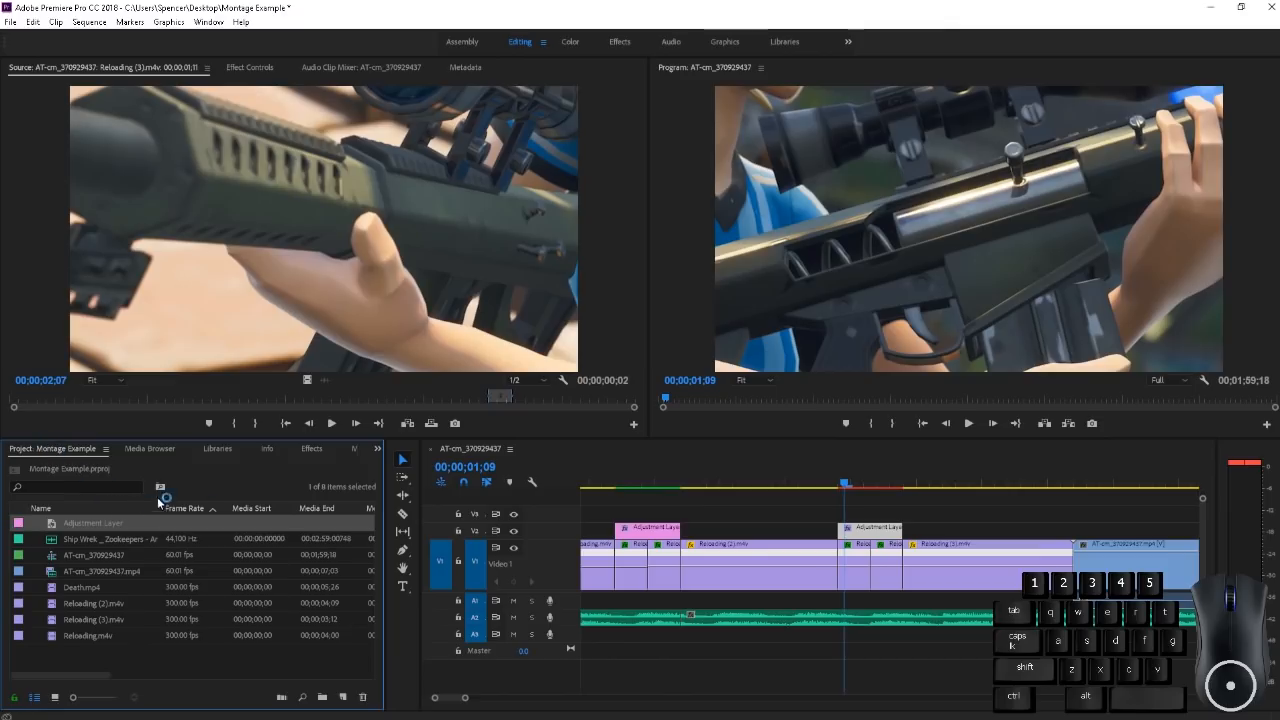
left_click(316, 449)
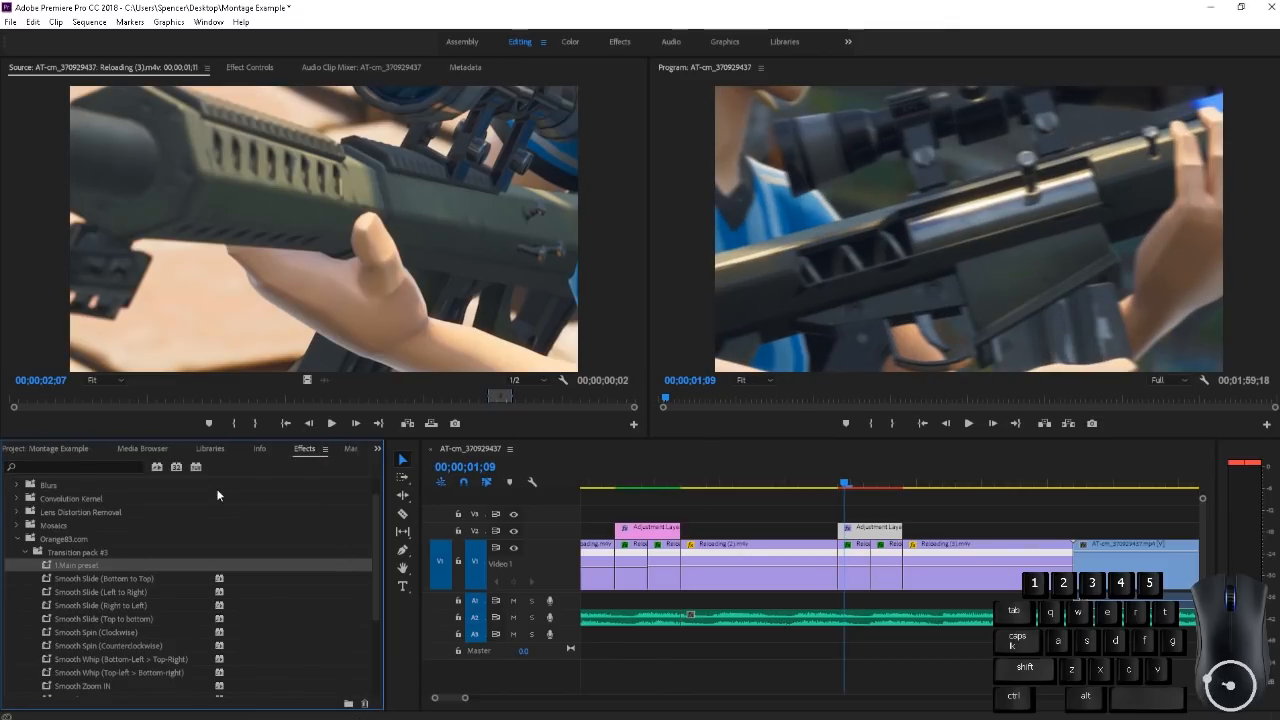
left_click(245, 68)
left_click(48, 319)
key("Delete")
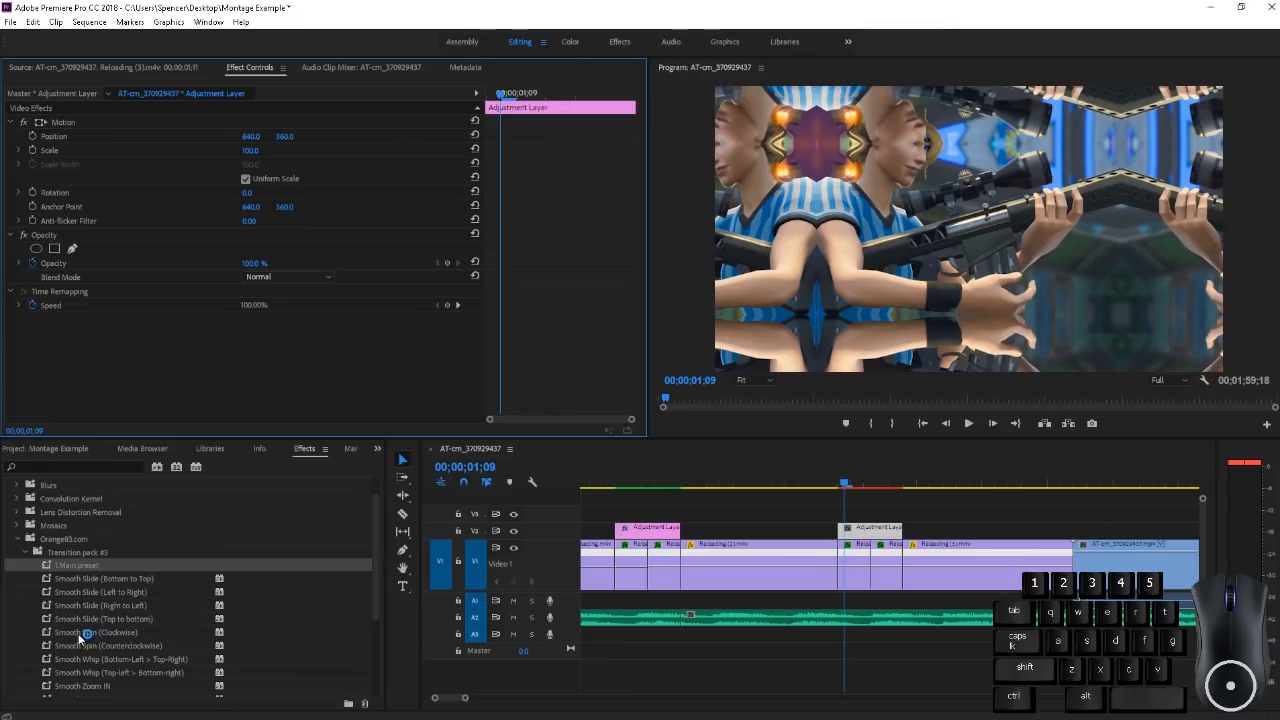
left_click_drag(80, 638, 592, 561)
left_click_drag(888, 534, 885, 532)
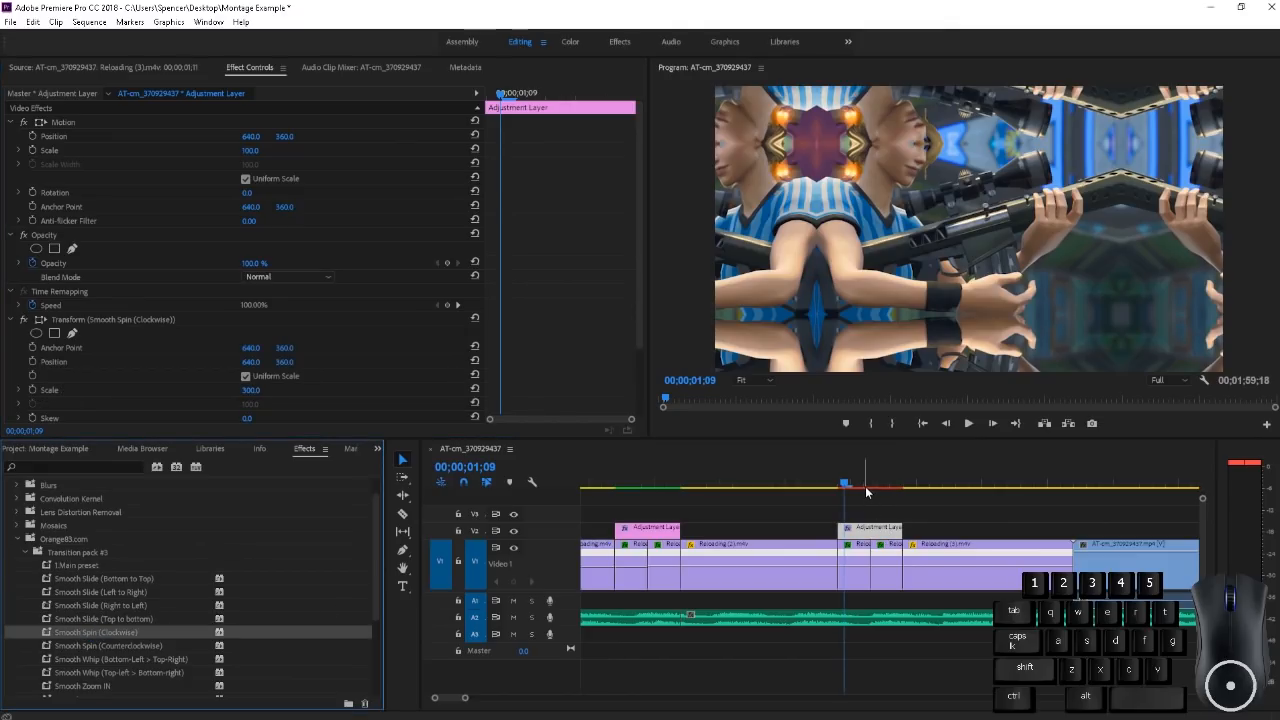
key("Return")
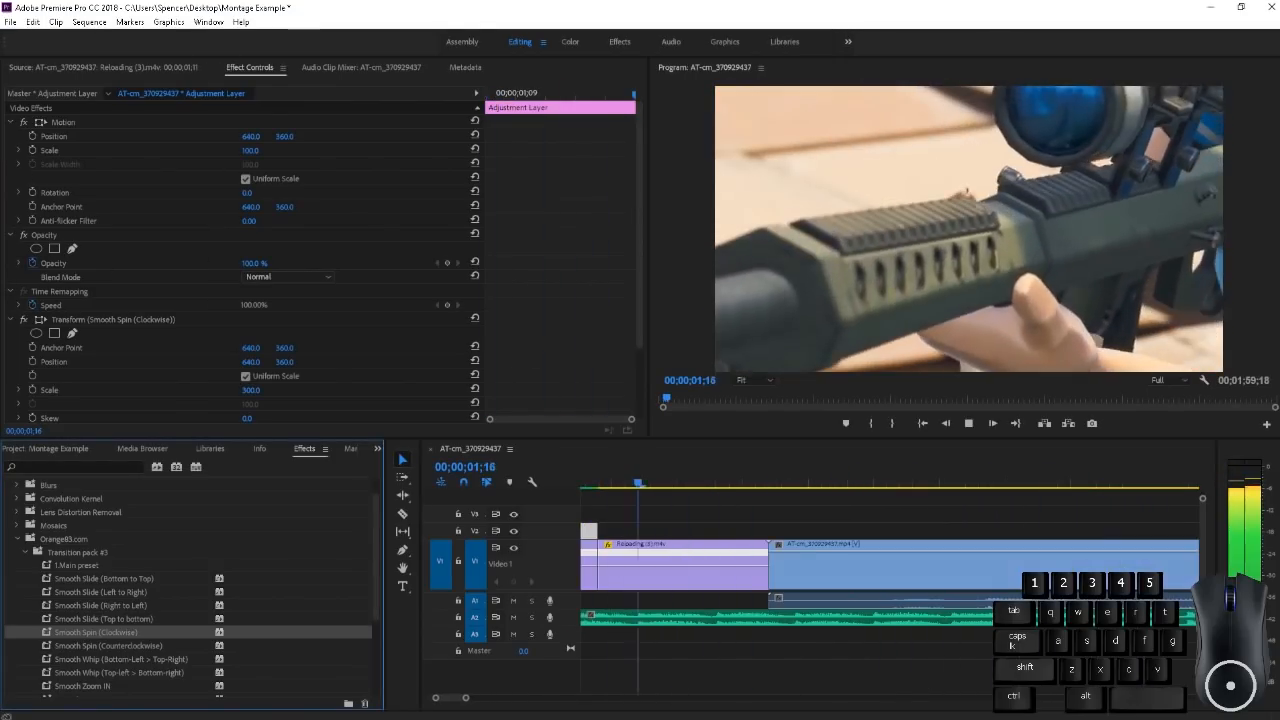
key("space")
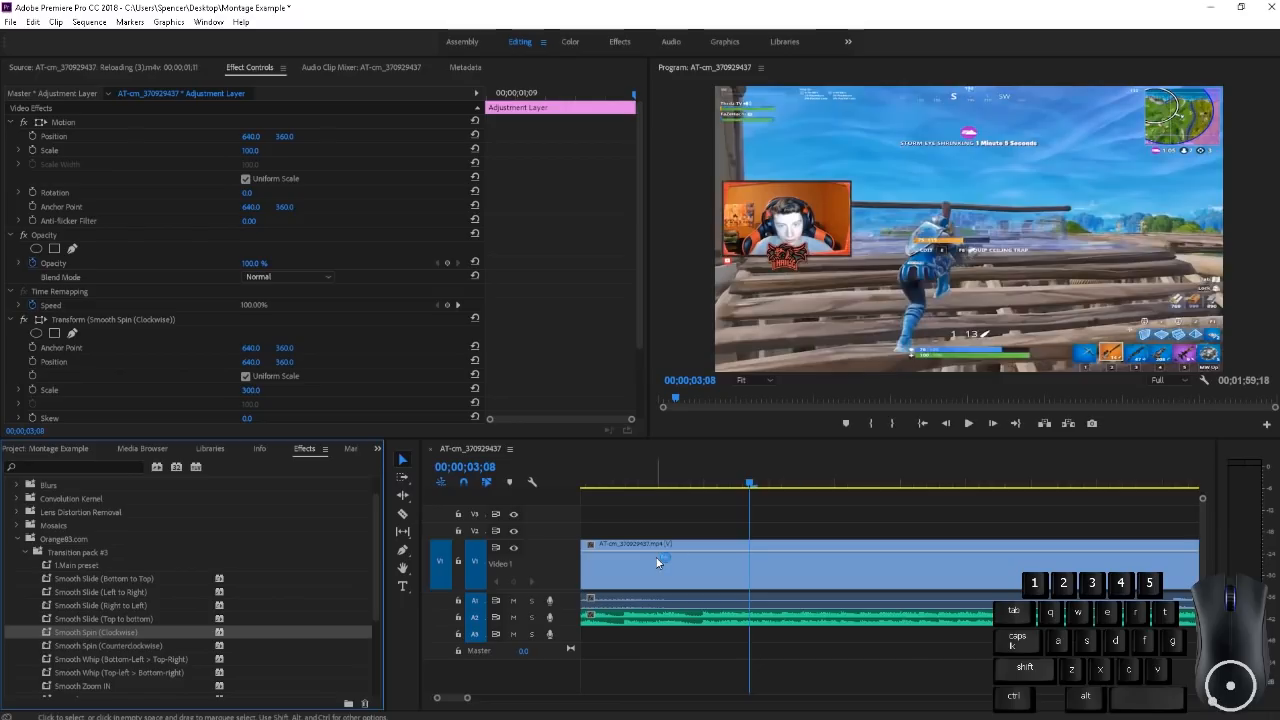
Cut Reloading (3).m4v at 00;00;01;24 and the gameplay clip at 00;00;02;01, around the cut between them
scroll(657, 562, "up", 5)
left_click(766, 482)
left_click_drag(766, 482, 771, 484)
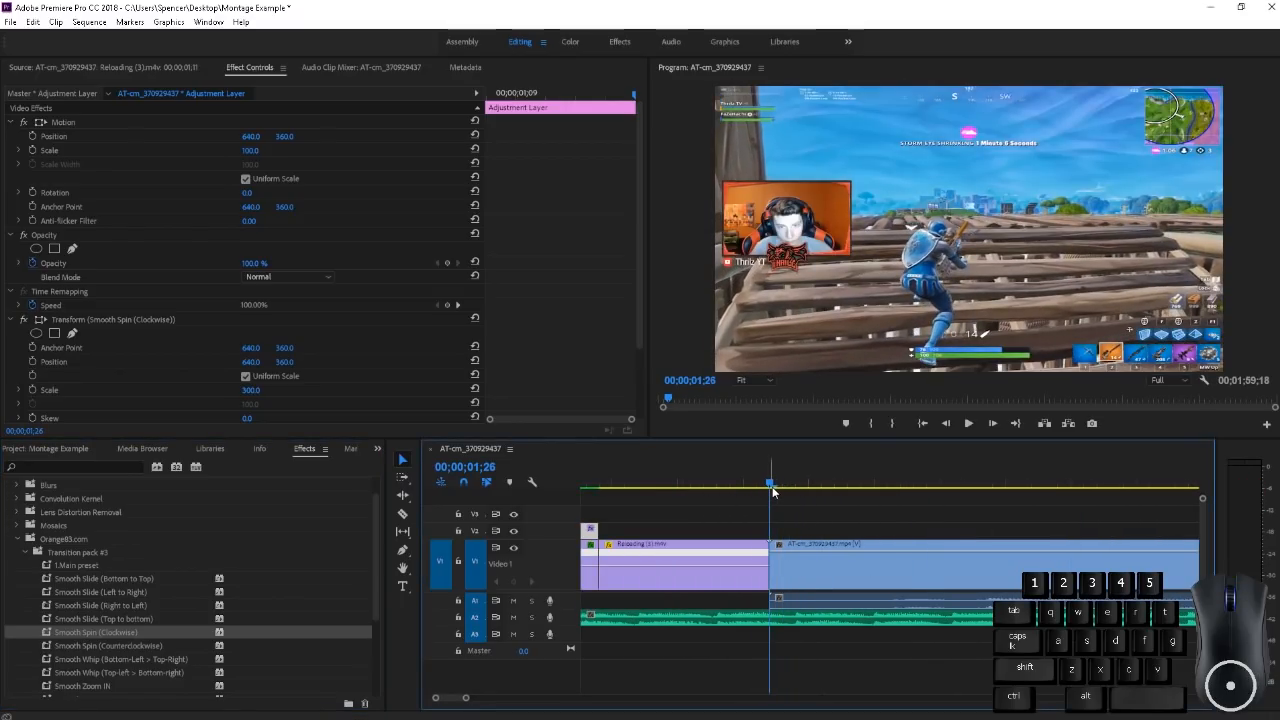
key("shift")
key("shift+Left")
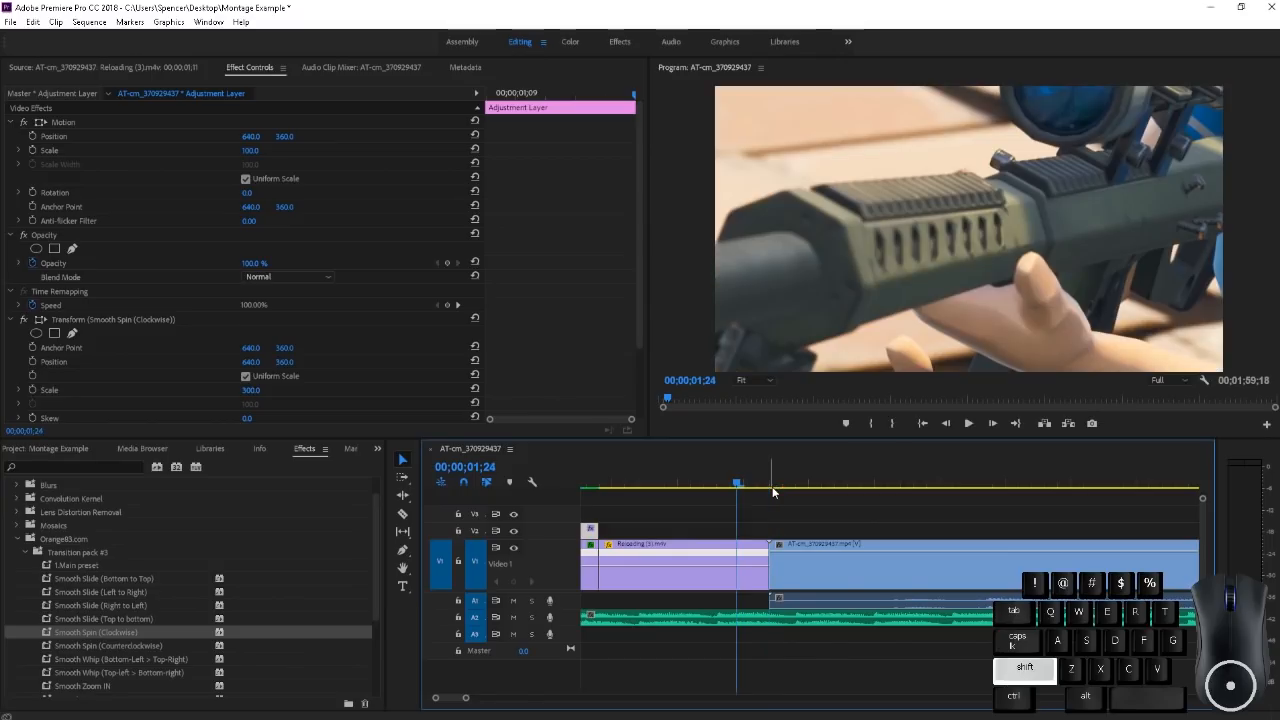
scroll(772, 489, "down", 1)
key("c")
key("c")
left_click(702, 561)
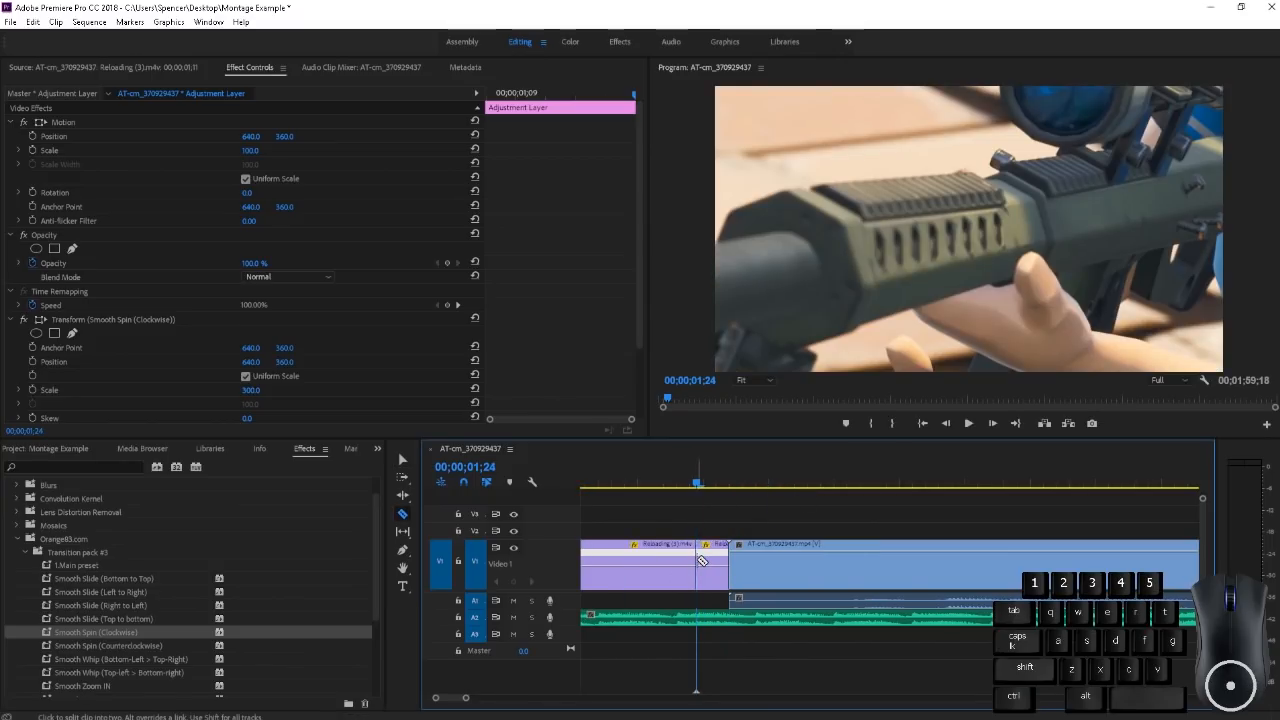
key("shift+Right")
key("shift+Right")
key("shift+Right")
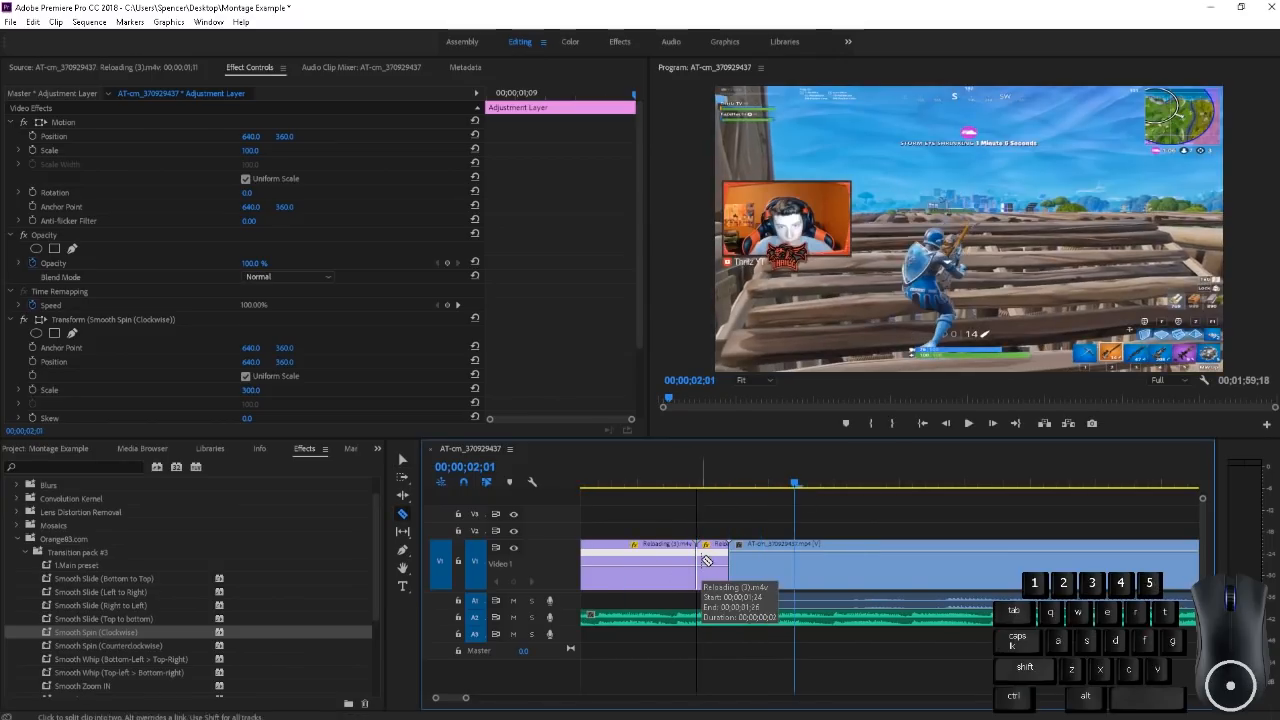
key("v")
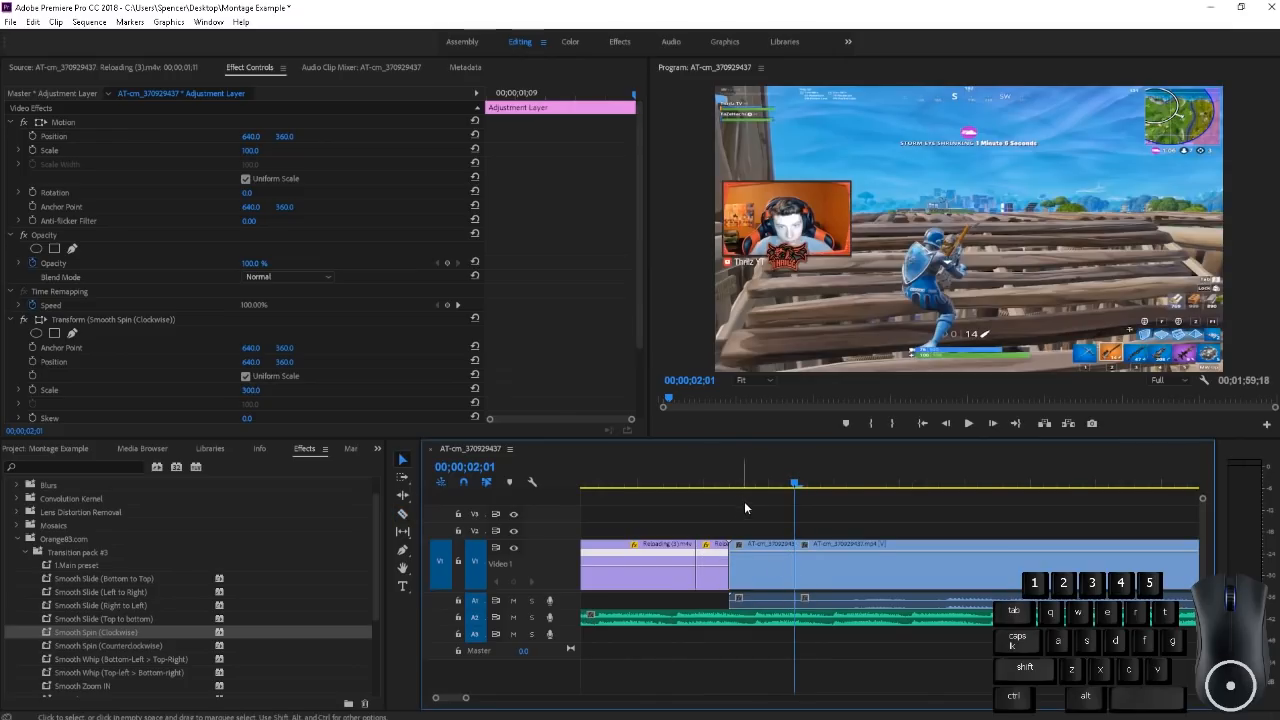
Apply the 1.Main preset to the two short pieces at the gameplay cut and copy an adjustment layer on V2 to span them
scroll(731, 505, "down", 4, "alt")
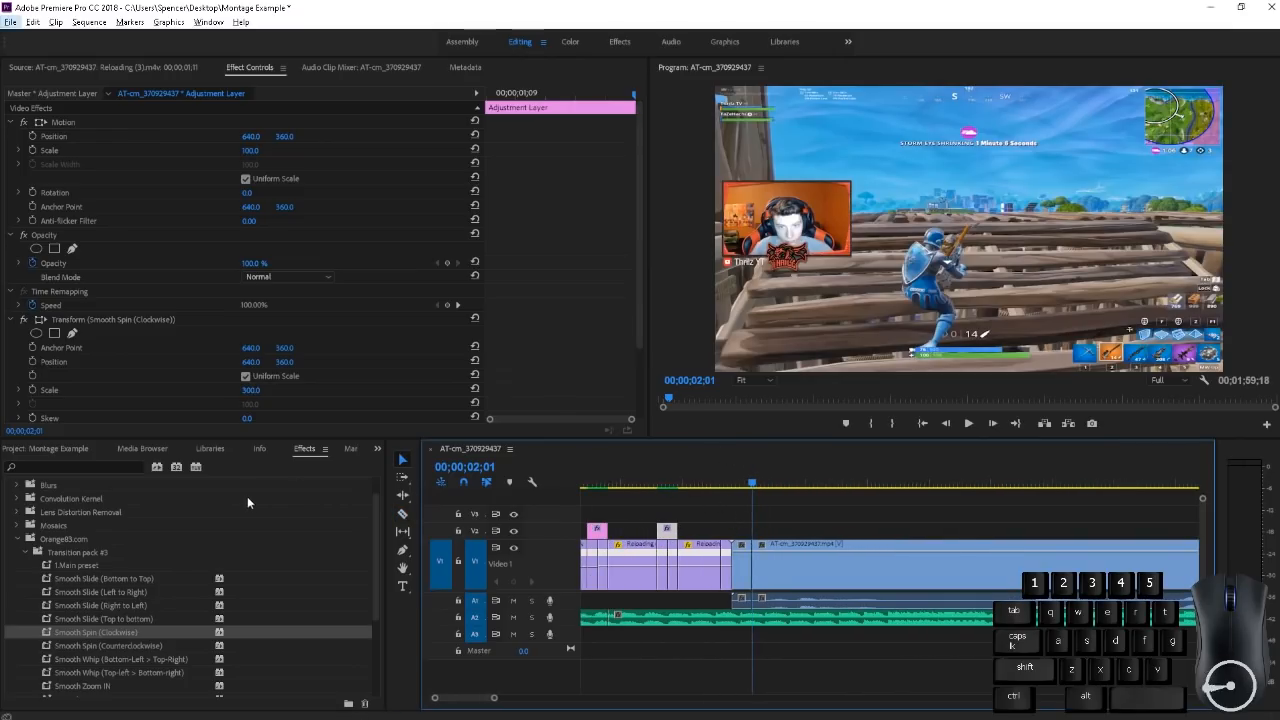
left_click_drag(81, 562, 724, 541)
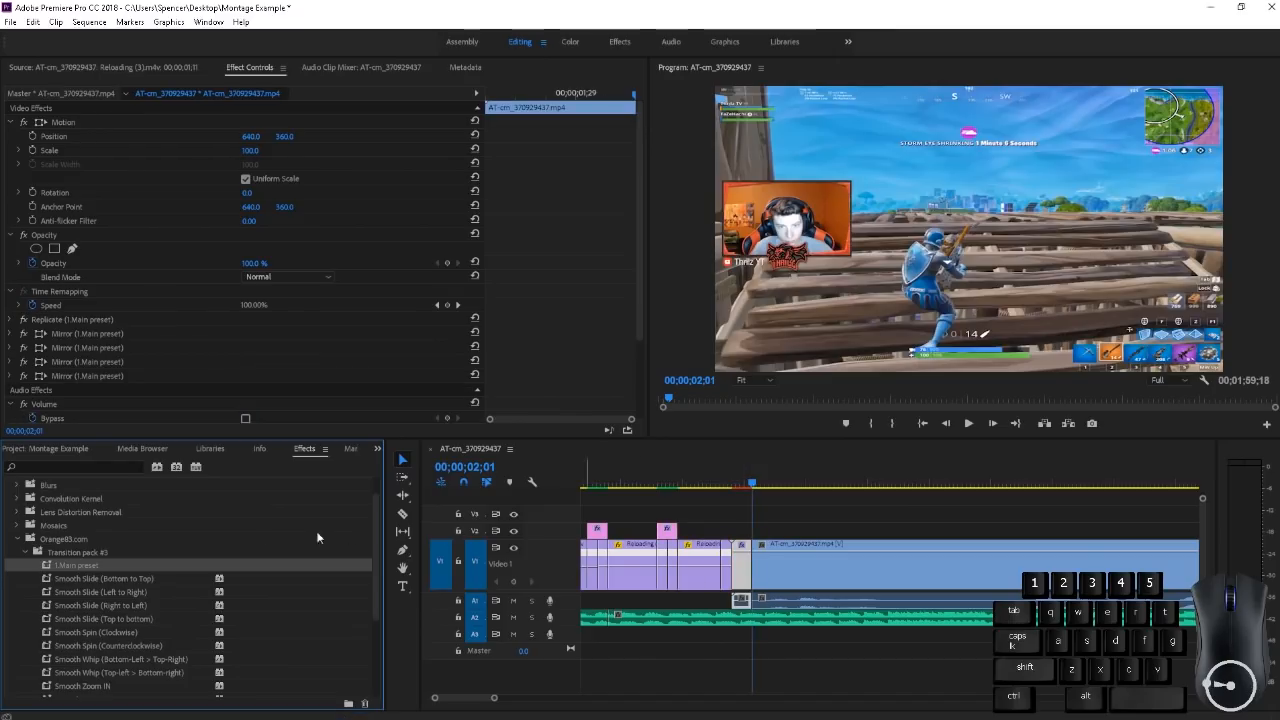
left_click_drag(71, 563, 726, 579)
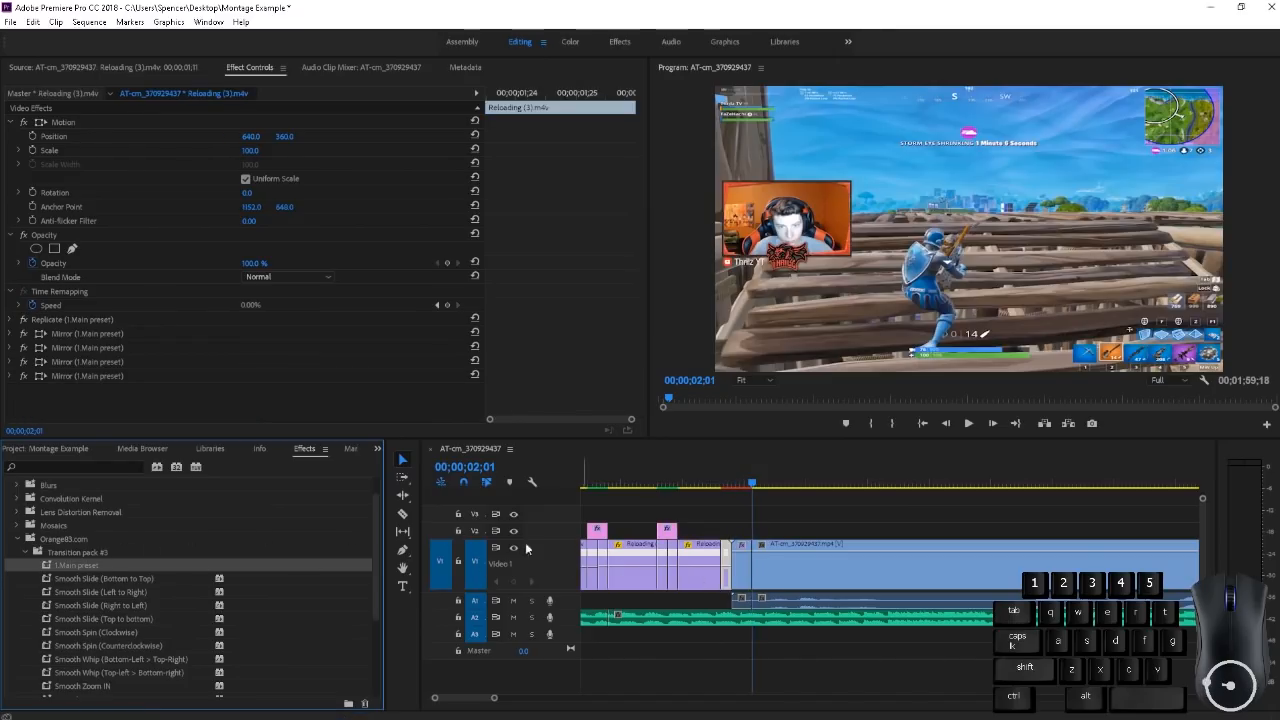
left_click_drag(666, 532, 730, 536, "alt")
left_click_drag(740, 532, 754, 532)
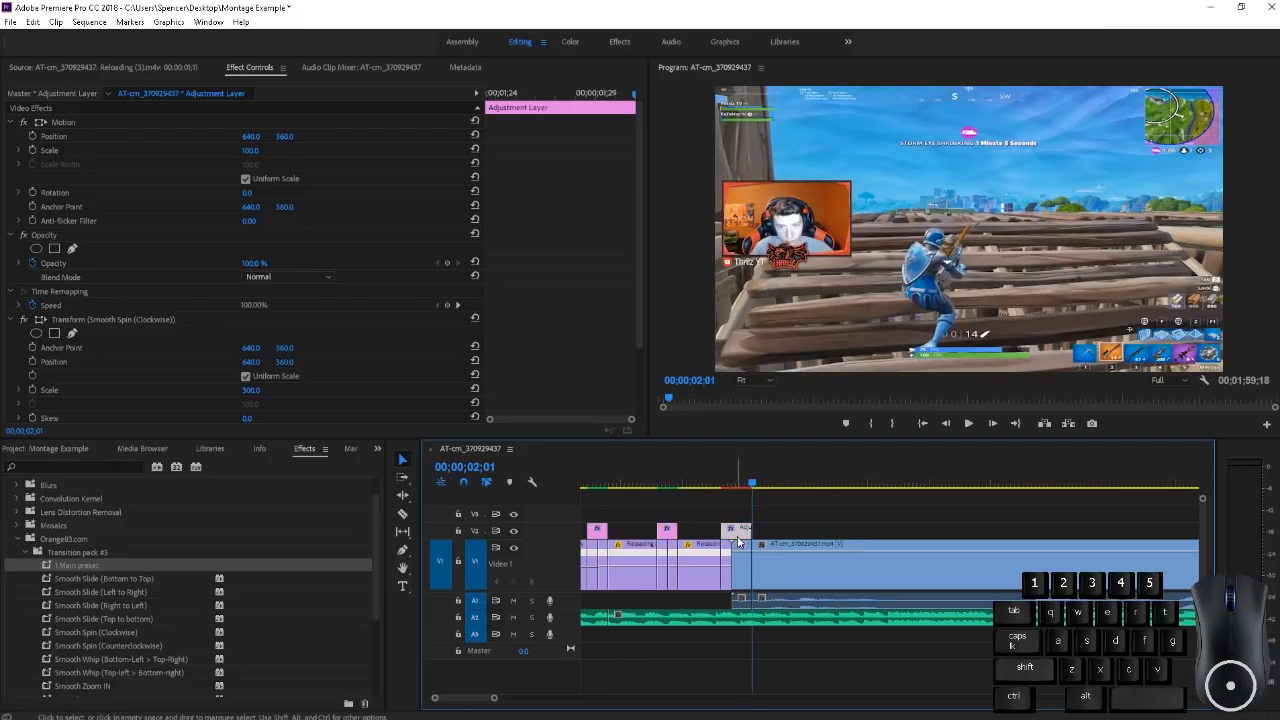
Replace the effect on the adjustment layer at the gameplay cut with Smooth Spin (Counterclockwise) and preview the edit
scroll(155, 303, "down", 1)
left_click(147, 294)
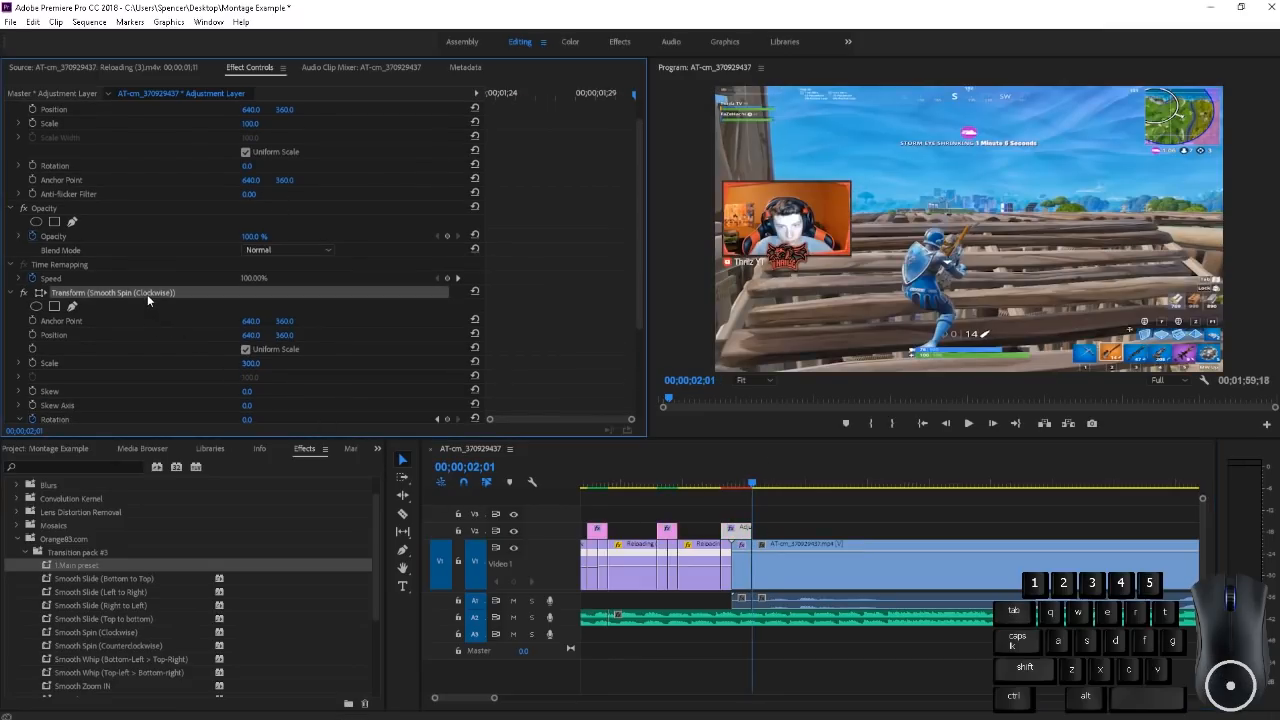
key("Delete")
left_click(85, 647)
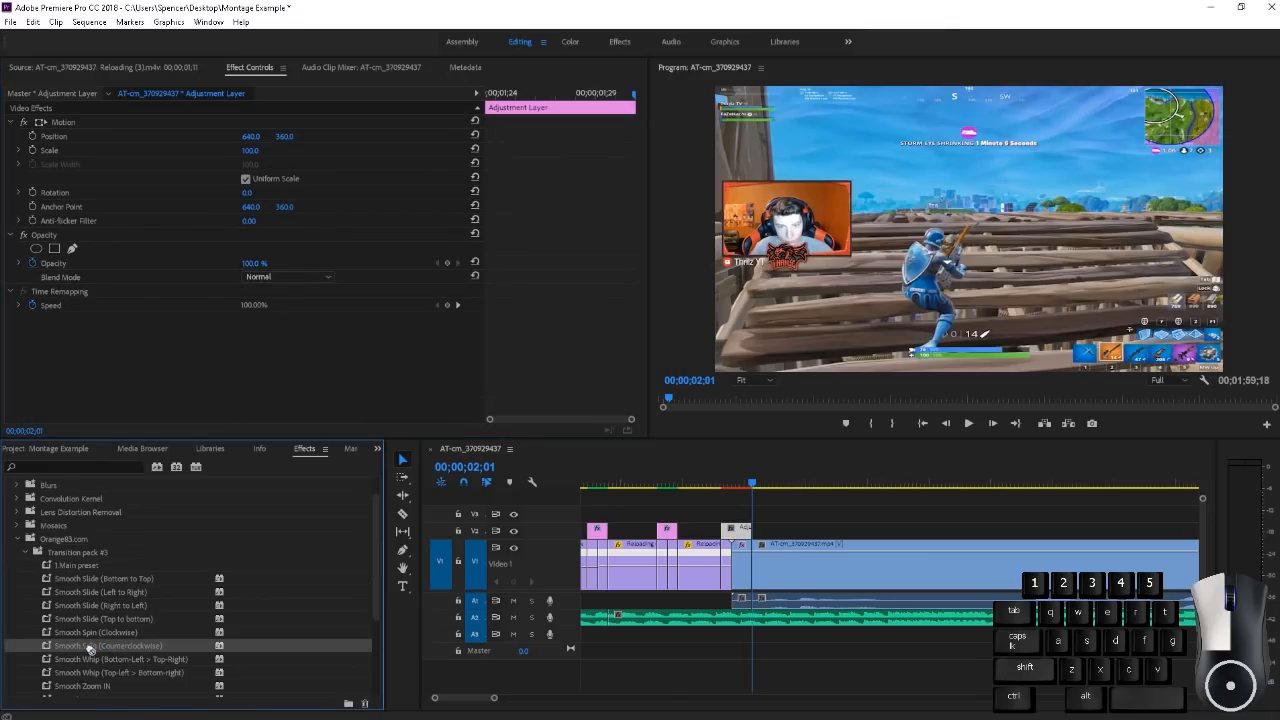
left_click_drag(729, 530, 735, 530)
key("Return")
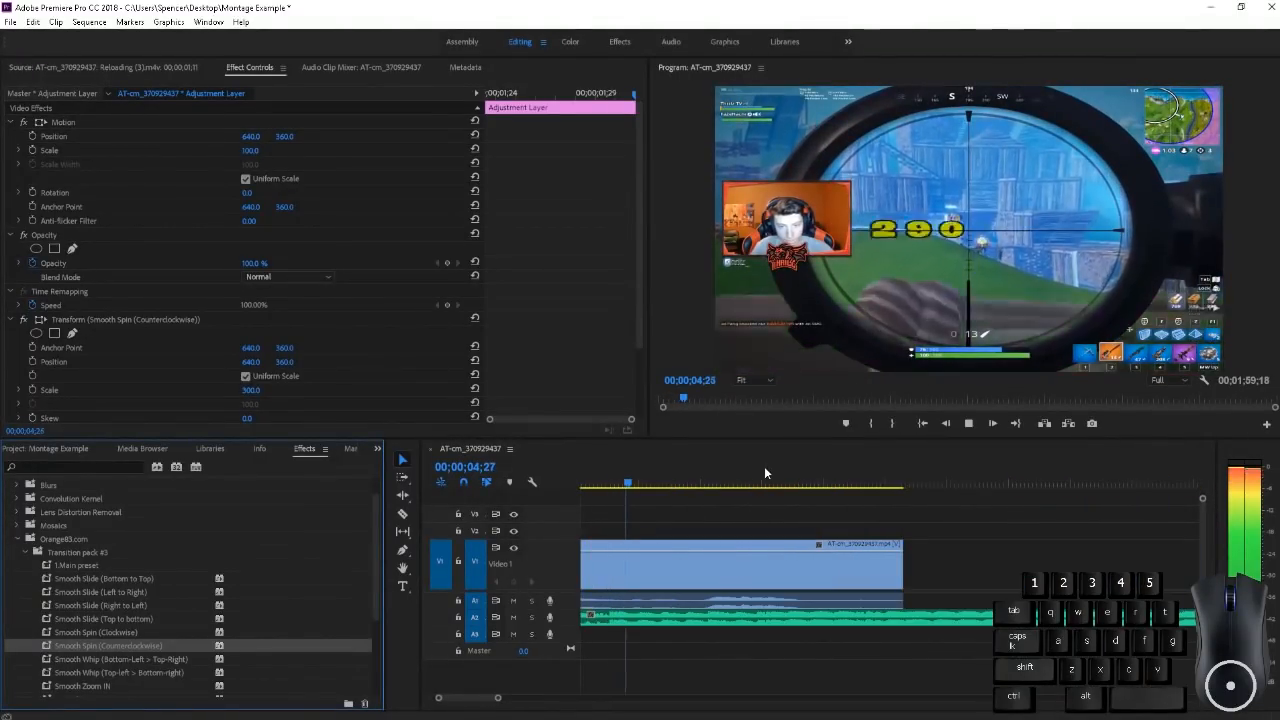
key("space")
Trim the end of the gameplay clip to about 00;00;05;23 and play the edit from the start
left_click_drag(898, 570, 718, 575)
scroll(633, 505, "down", 2, "alt")
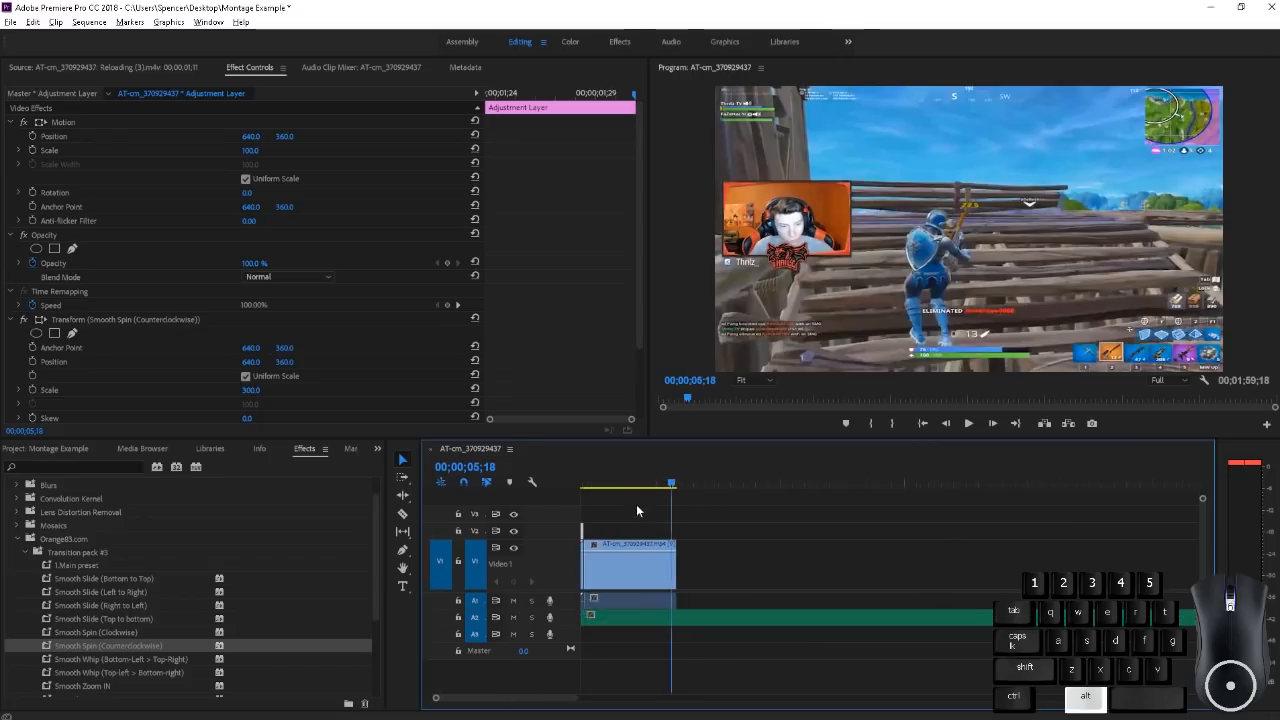
scroll(633, 501, "down", 1, "alt")
left_click_drag(622, 482, 575, 482)
key("space")
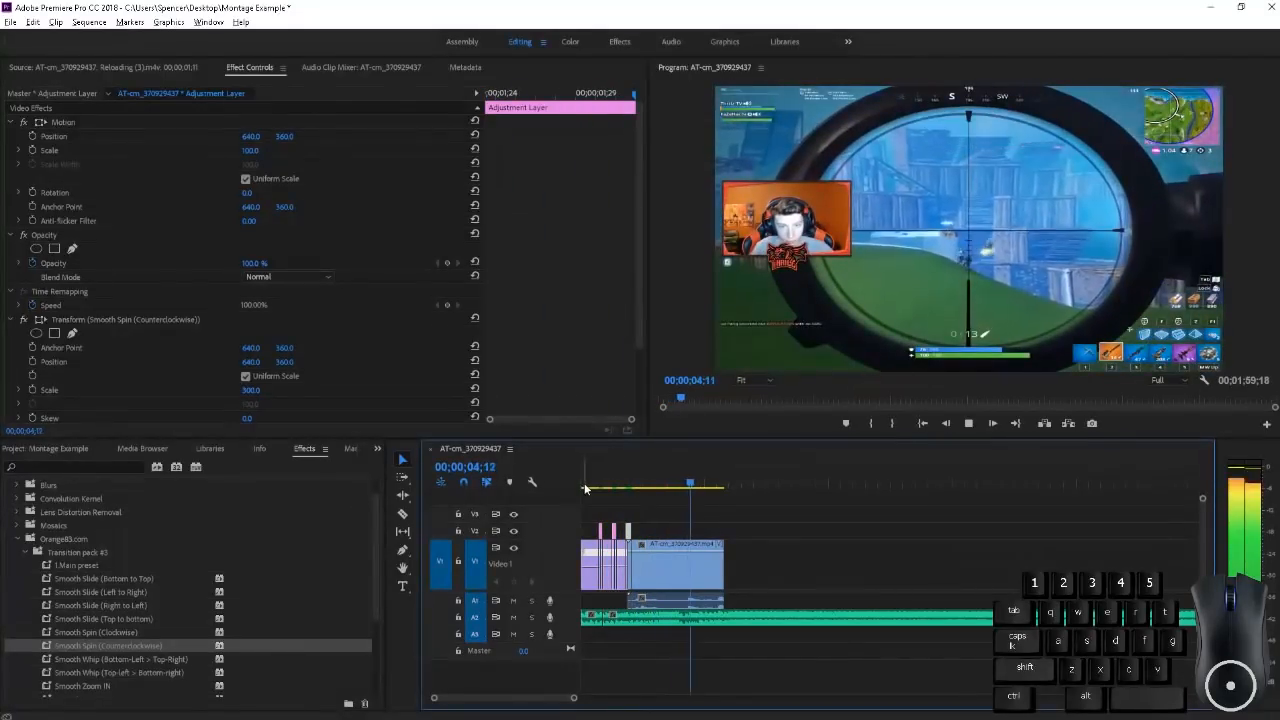
key("space")
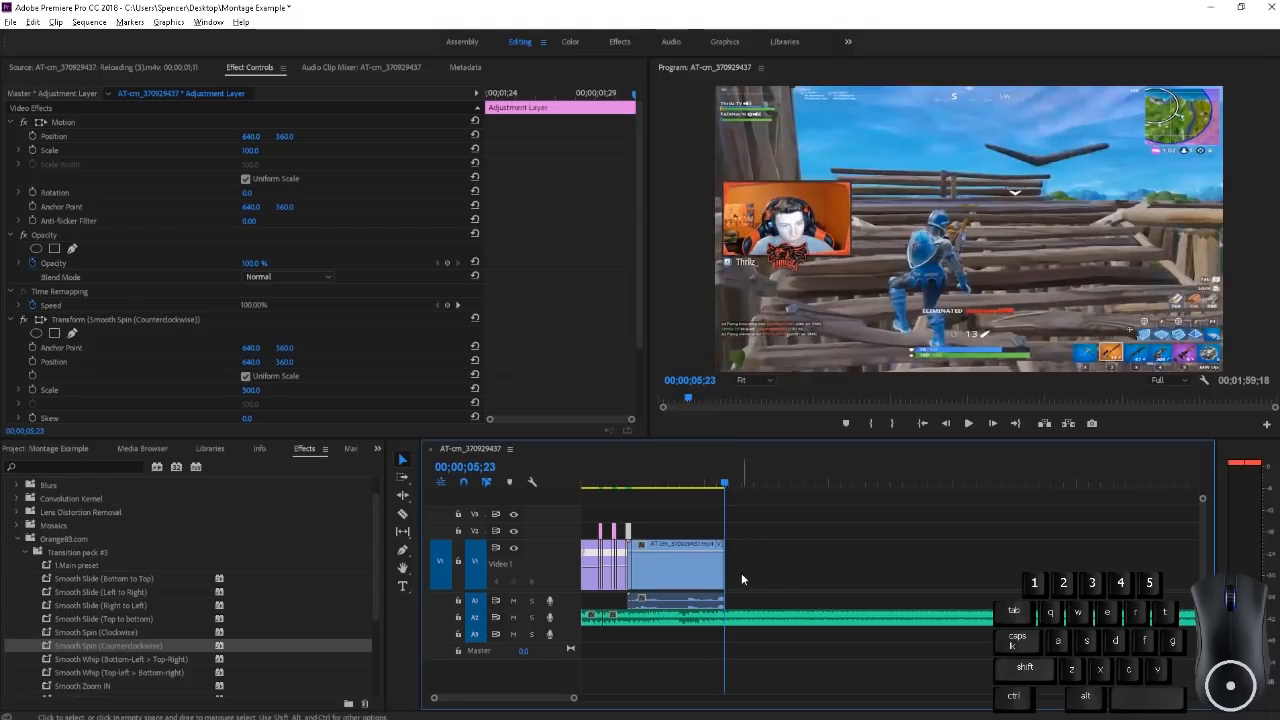
scroll(698, 547, "up", 3, "alt")
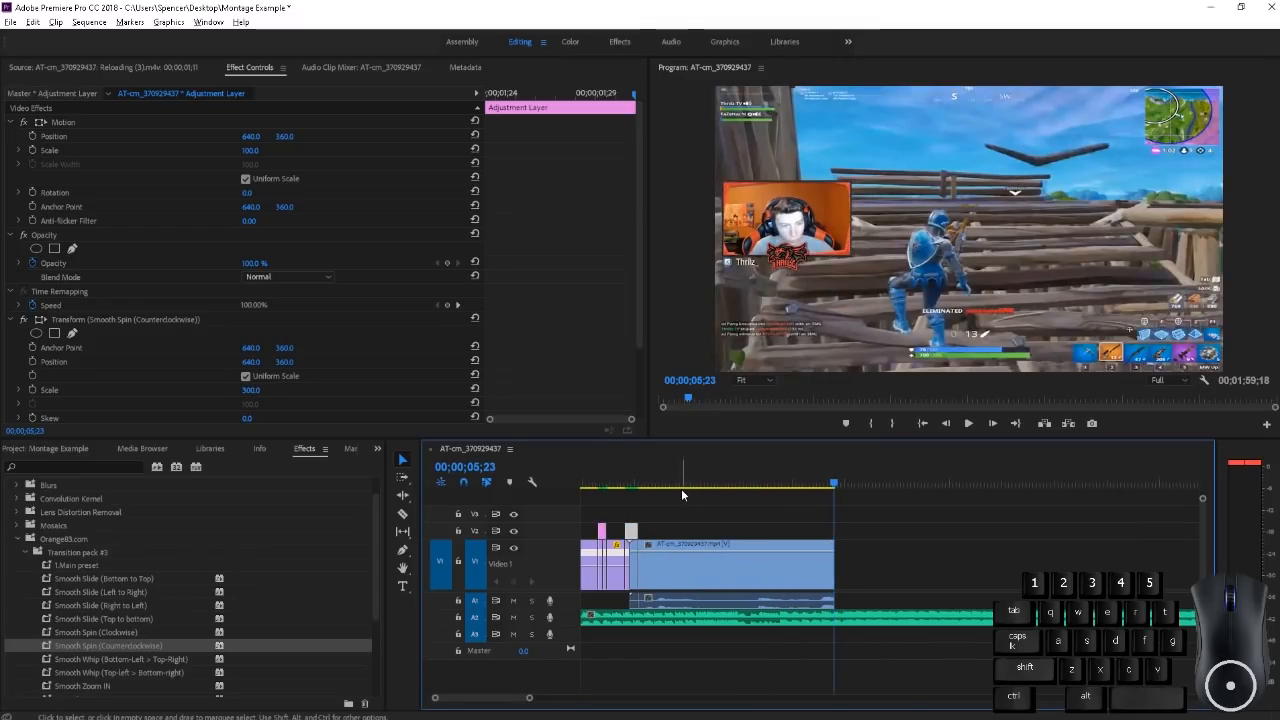
left_click(710, 557)
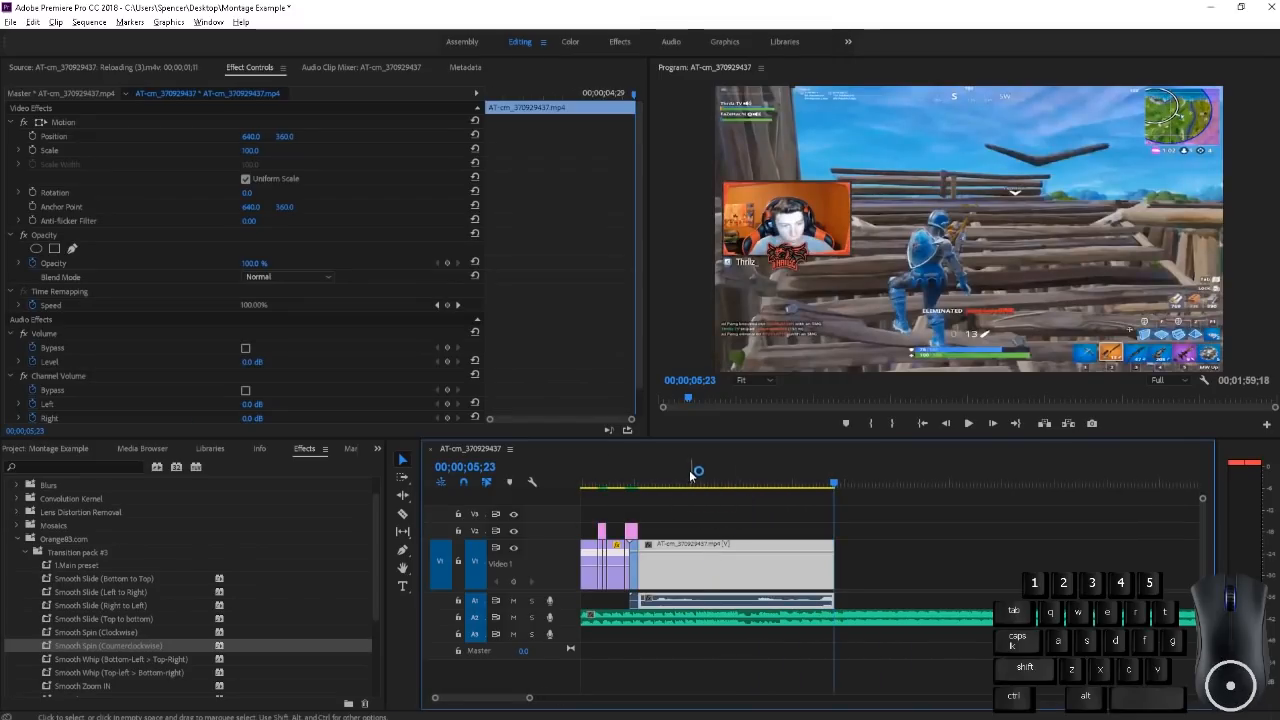
left_click(648, 544)
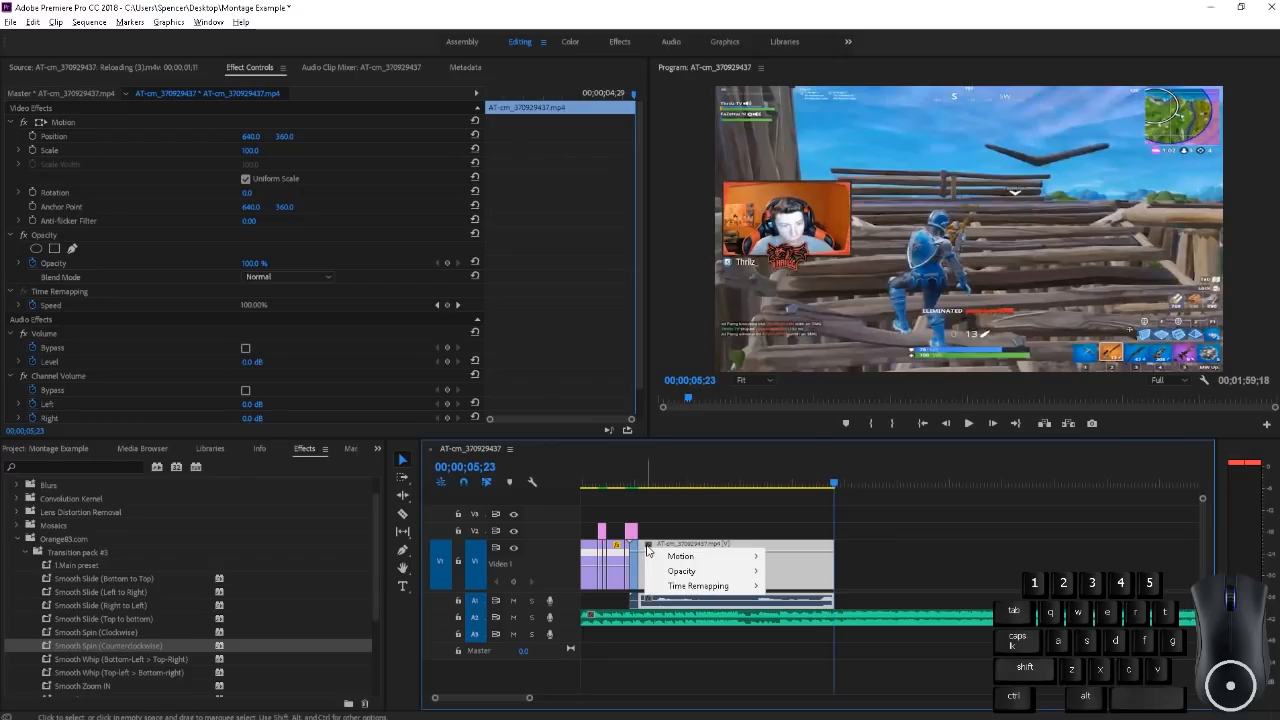
left_click(671, 522)
Cut the gameplay clip at 00;00;04;23 and 00;00;05;00 to isolate the sniper shot
left_click(781, 485)
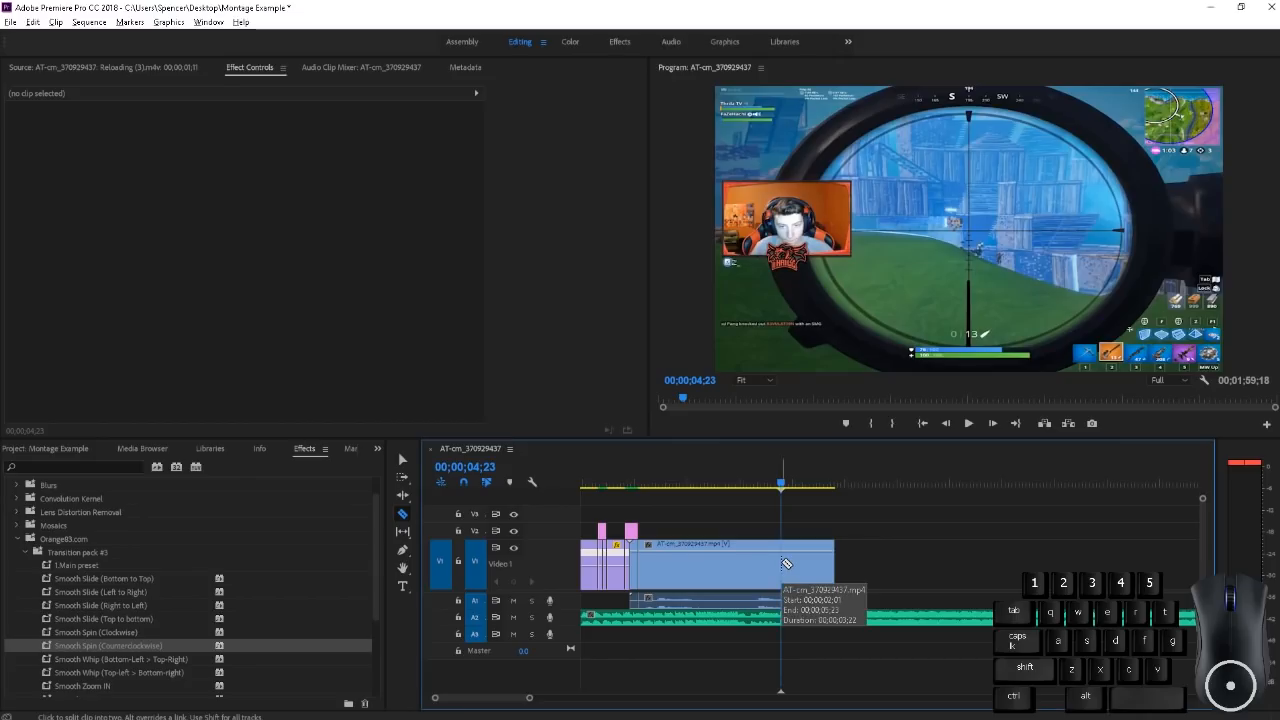
left_click(785, 564)
key("Right")
key("Right")
key("Right")
key("Right")
key("Right")
key("Right")
key("Right")
key("Right")
key("Left")
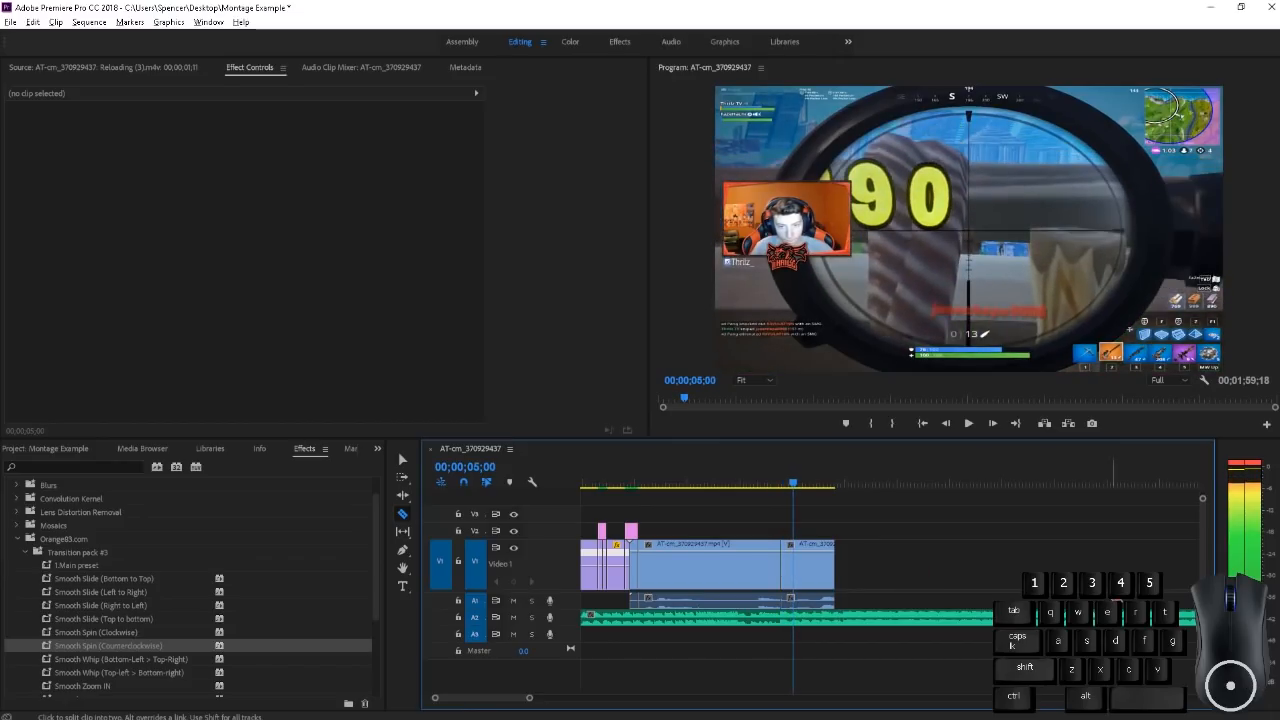
left_click(797, 560)
key("v")
Copy the short sniper-shot piece onto V2 directly above the original and select the copy
scroll(798, 556, "up", 2)
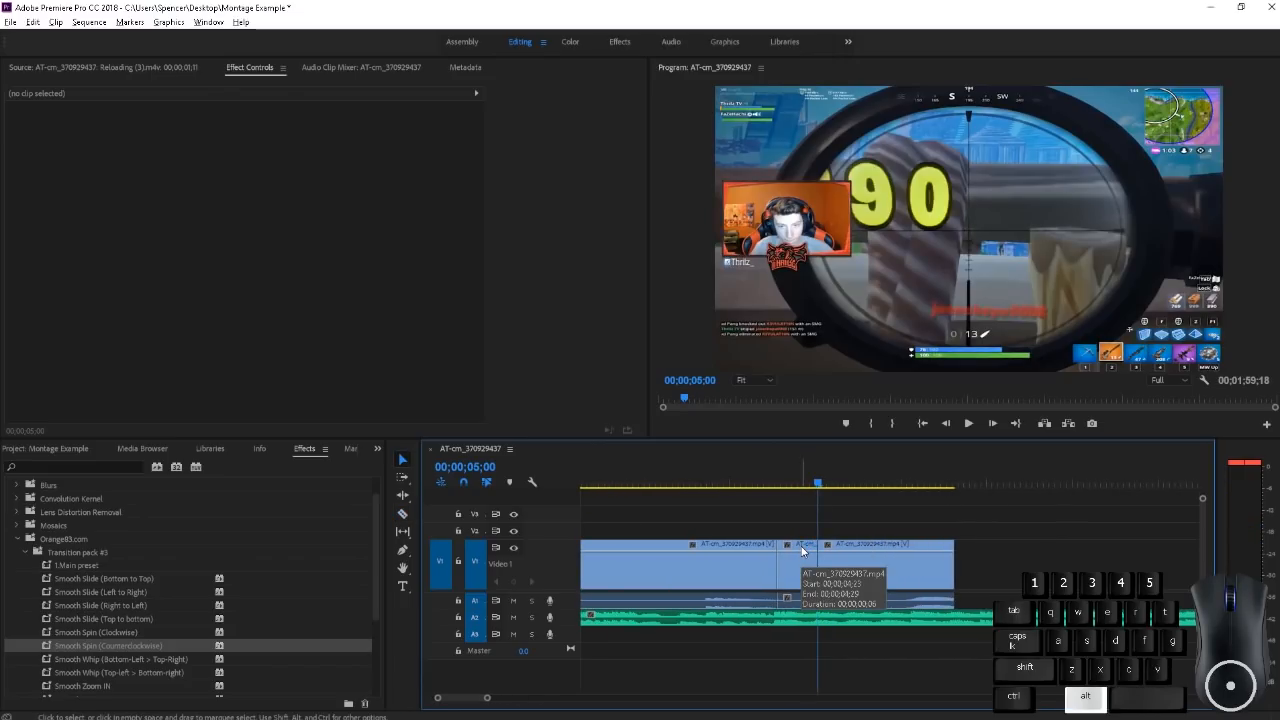
left_click_drag(799, 544, 804, 540)
left_click_drag(812, 484, 790, 480)
left_click(809, 527)
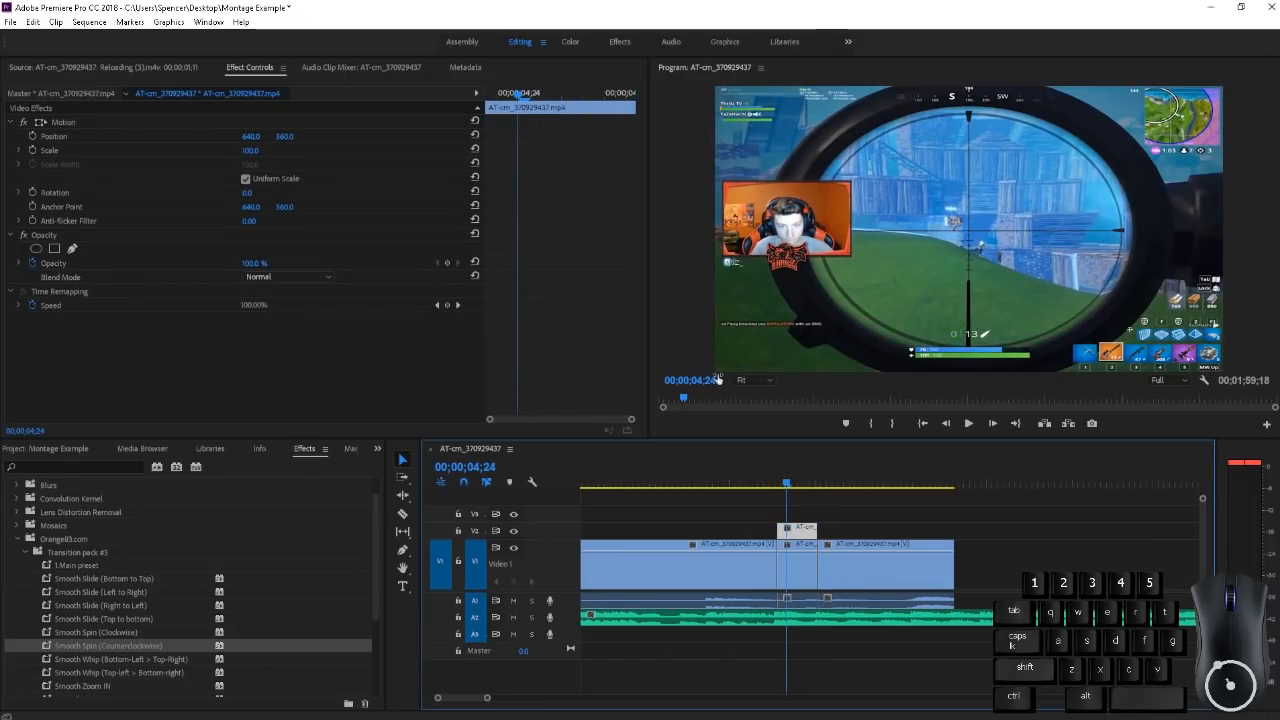
Keyframe the V2 copy's Position from its default at 00;00;04;23 to a horizontal value of 514 at 00;00;04;24
left_click_drag(519, 97, 445, 104)
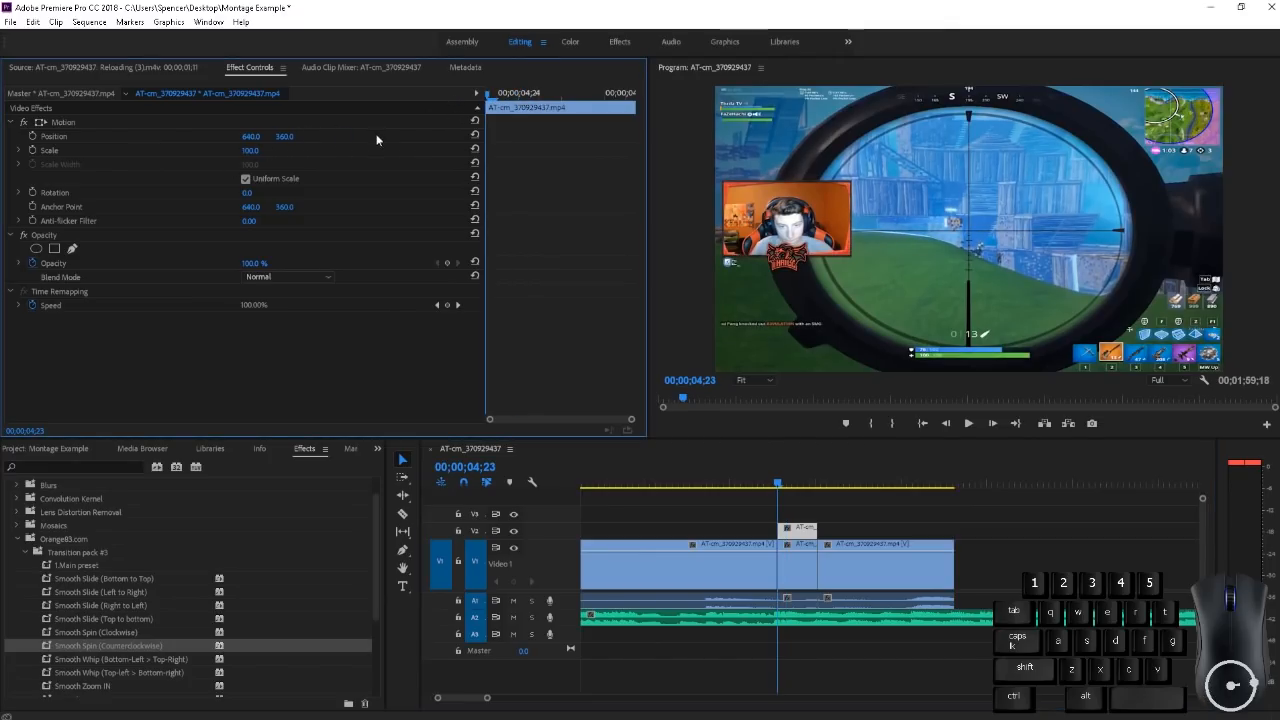
left_click(33, 137)
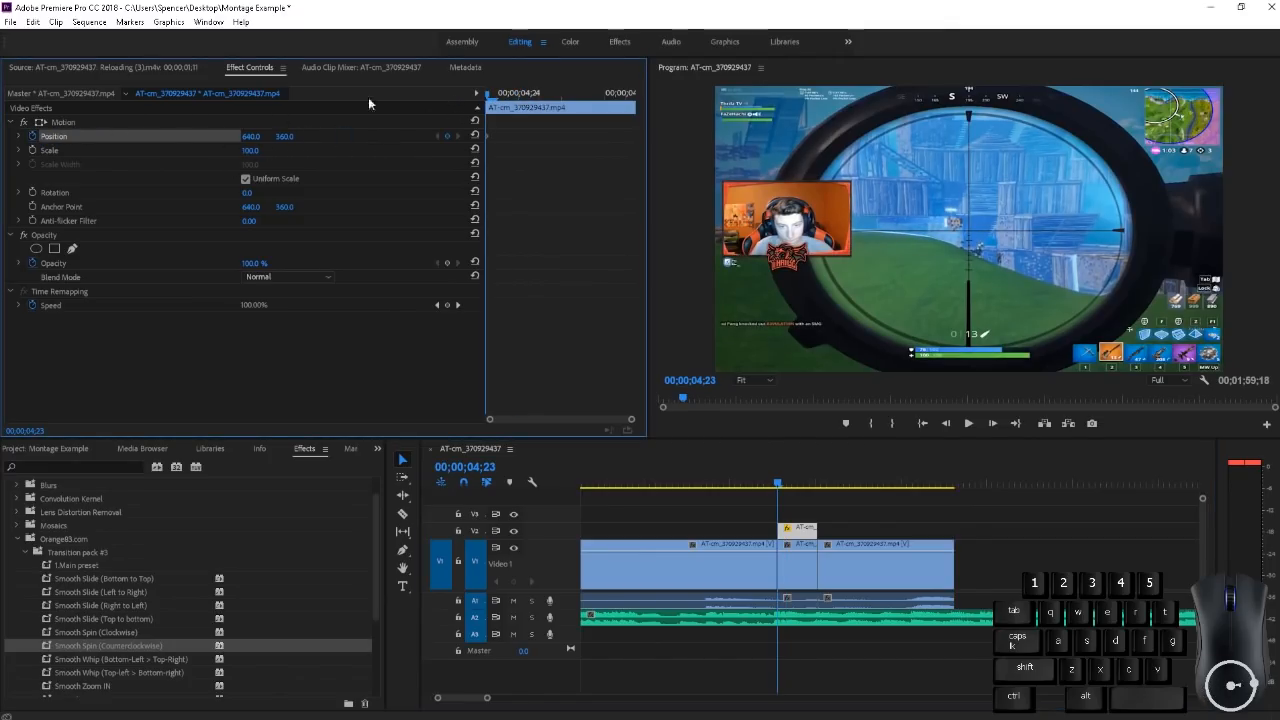
left_click(497, 91)
left_click_drag(496, 90, 507, 92)
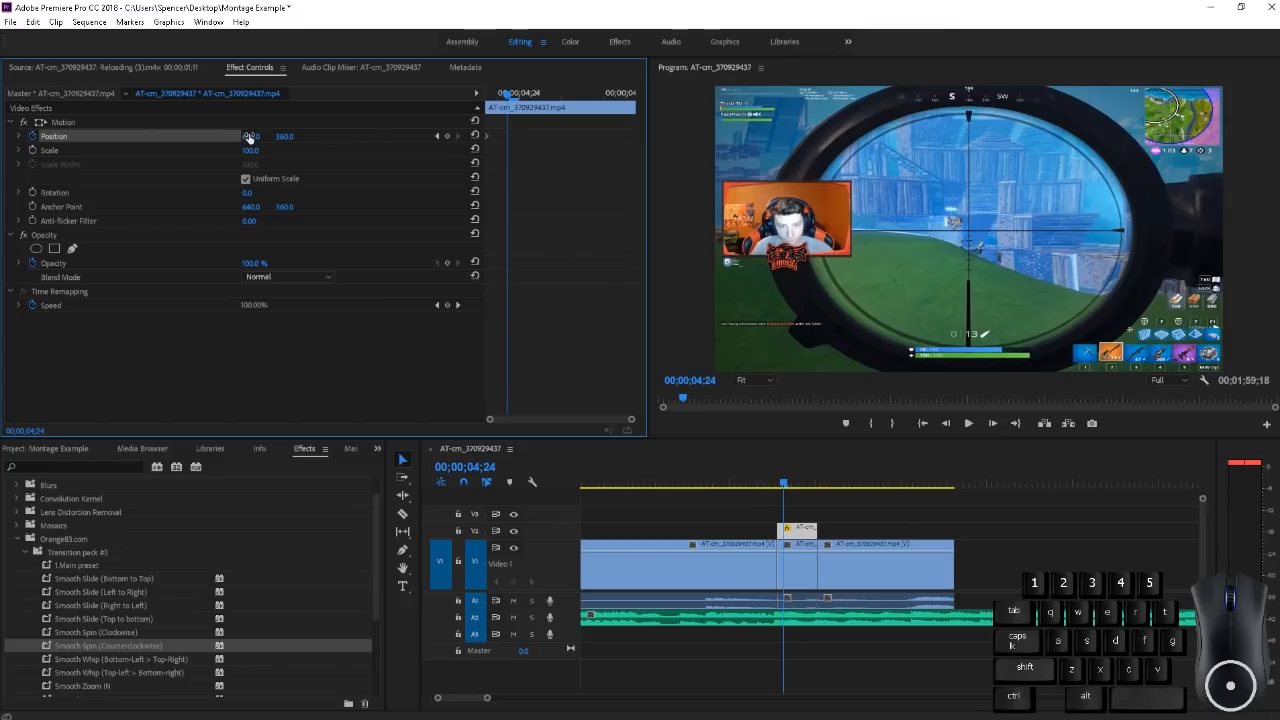
left_click_drag(258, 140, 132, 140)
Keyframe the V2 copy's Position: reset it at 00;00;04;25, set the vertical value to 491 at 00;00;04;26, and reset it one frame on
left_click(536, 92)
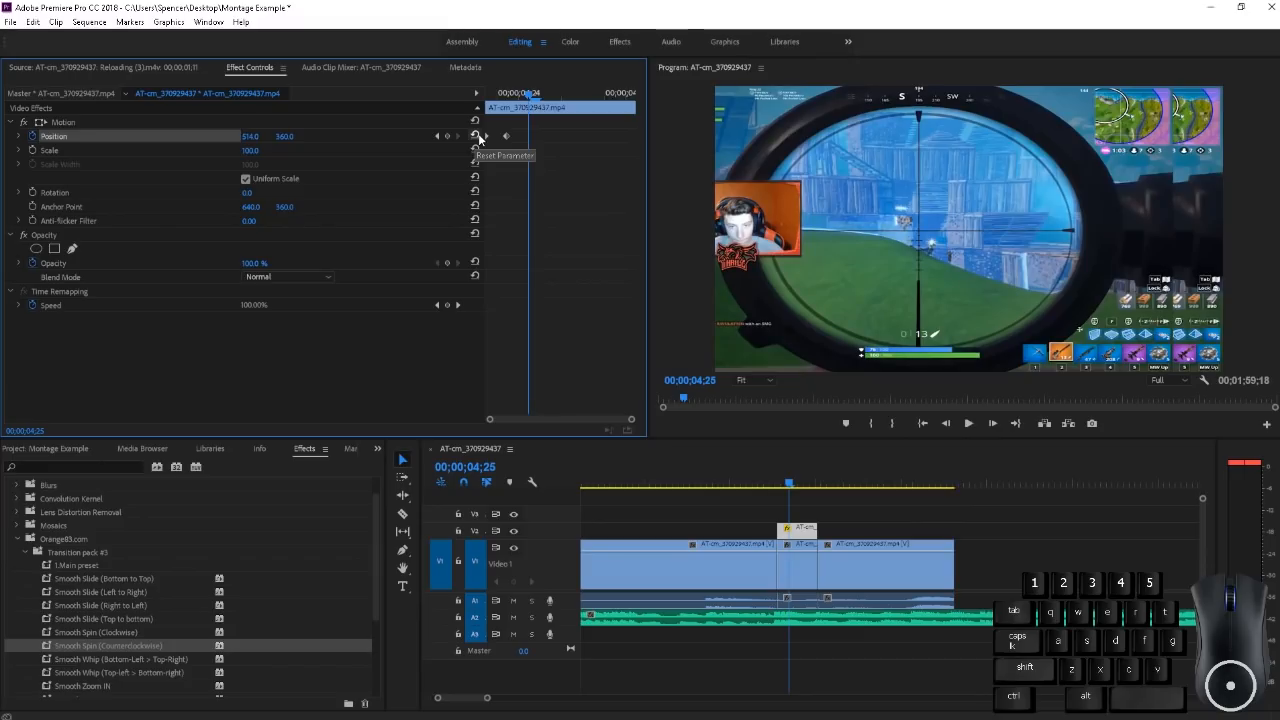
left_click(475, 136)
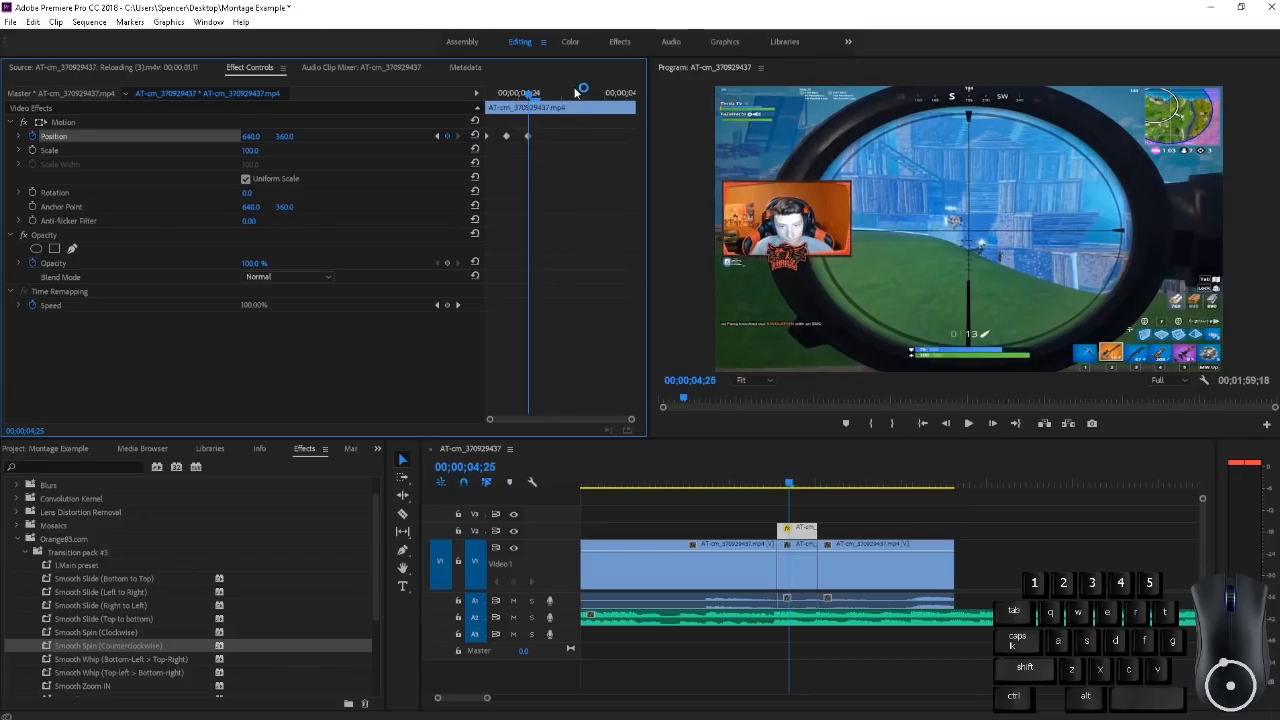
key("Right")
left_click_drag(277, 143, 408, 143)
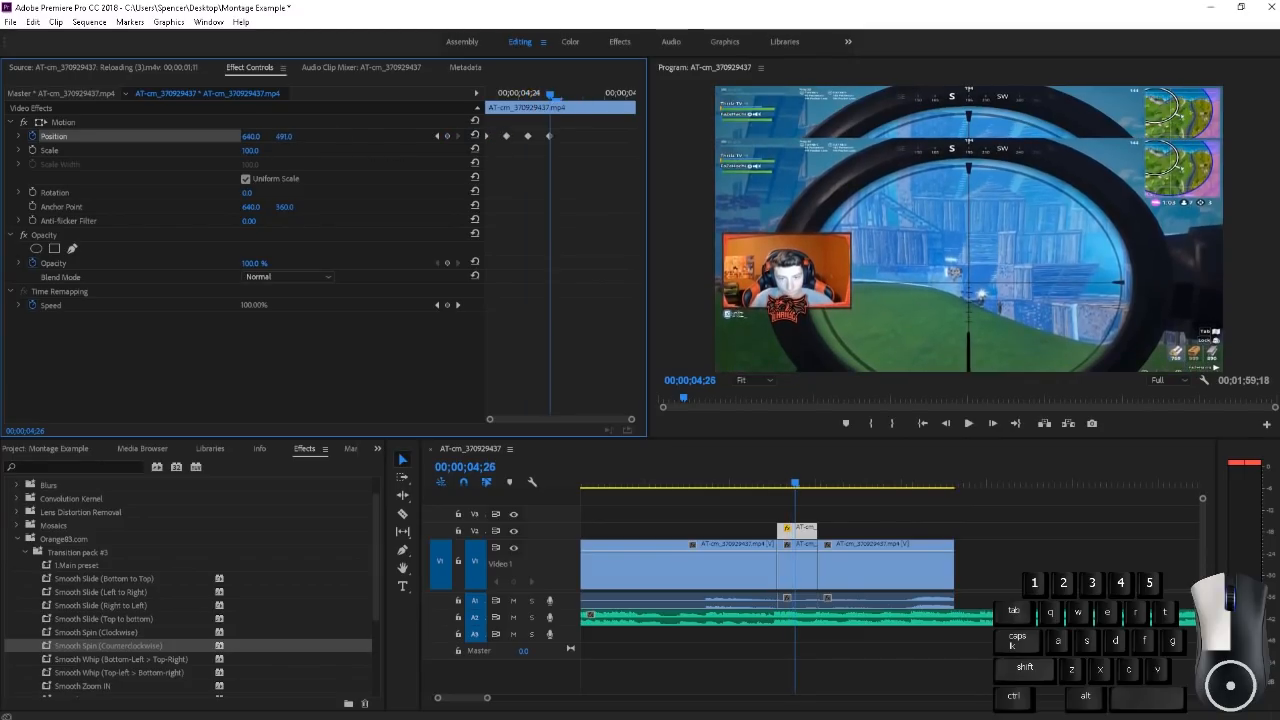
key("Right")
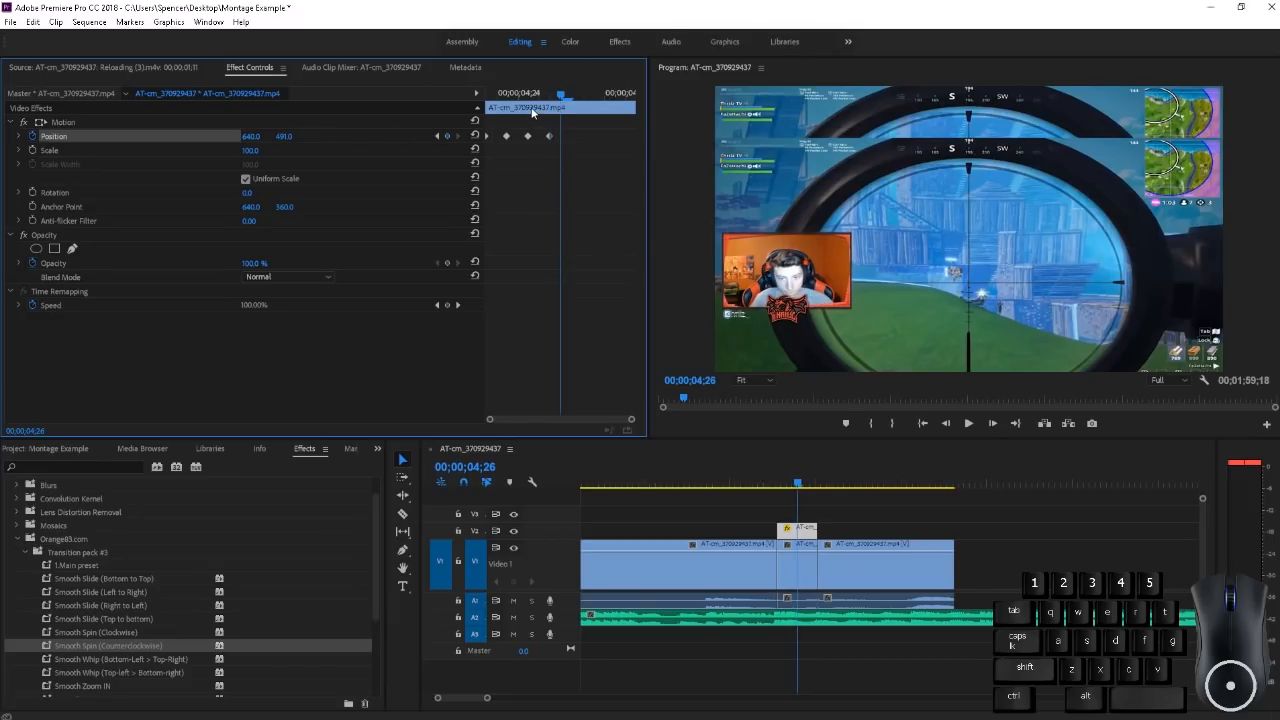
left_click(476, 139)
Continue the V2 copy's Position keyframes with horizontal 803, a reset at 00;00;04;29, and vertical 261 at 00;00;05;00
key("Right")
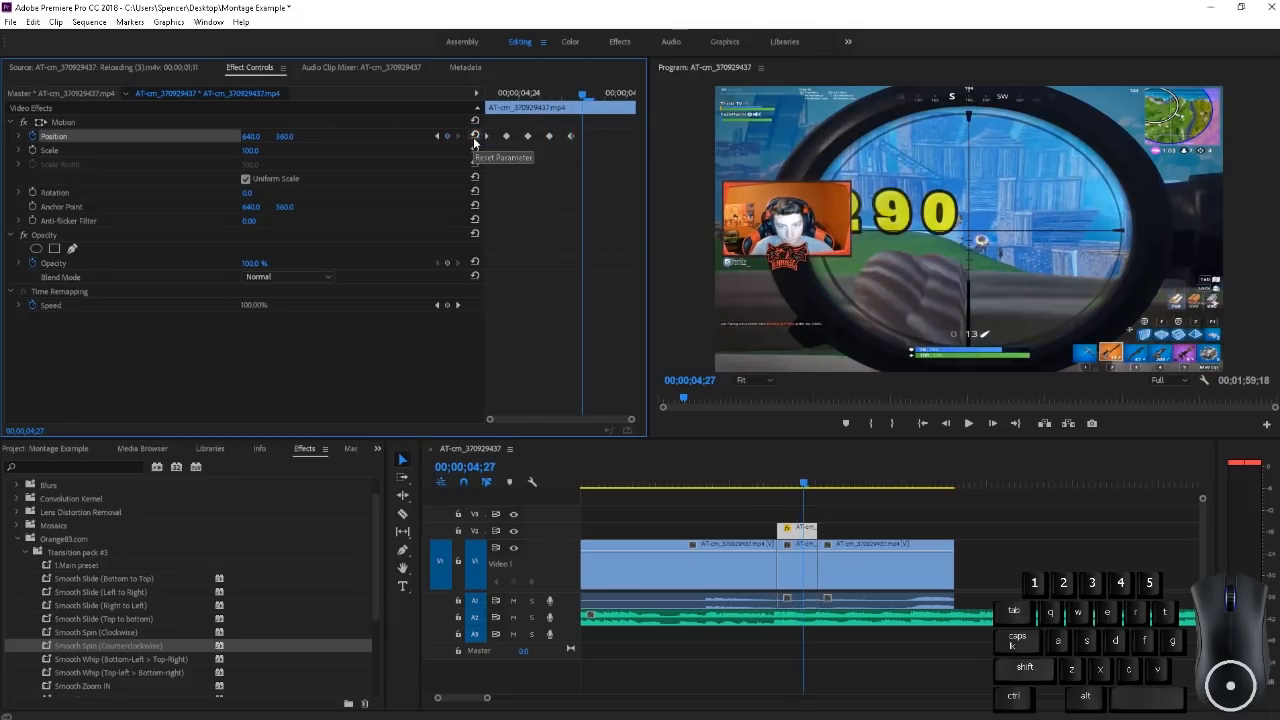
left_click_drag(257, 139, 285, 135)
key("Right")
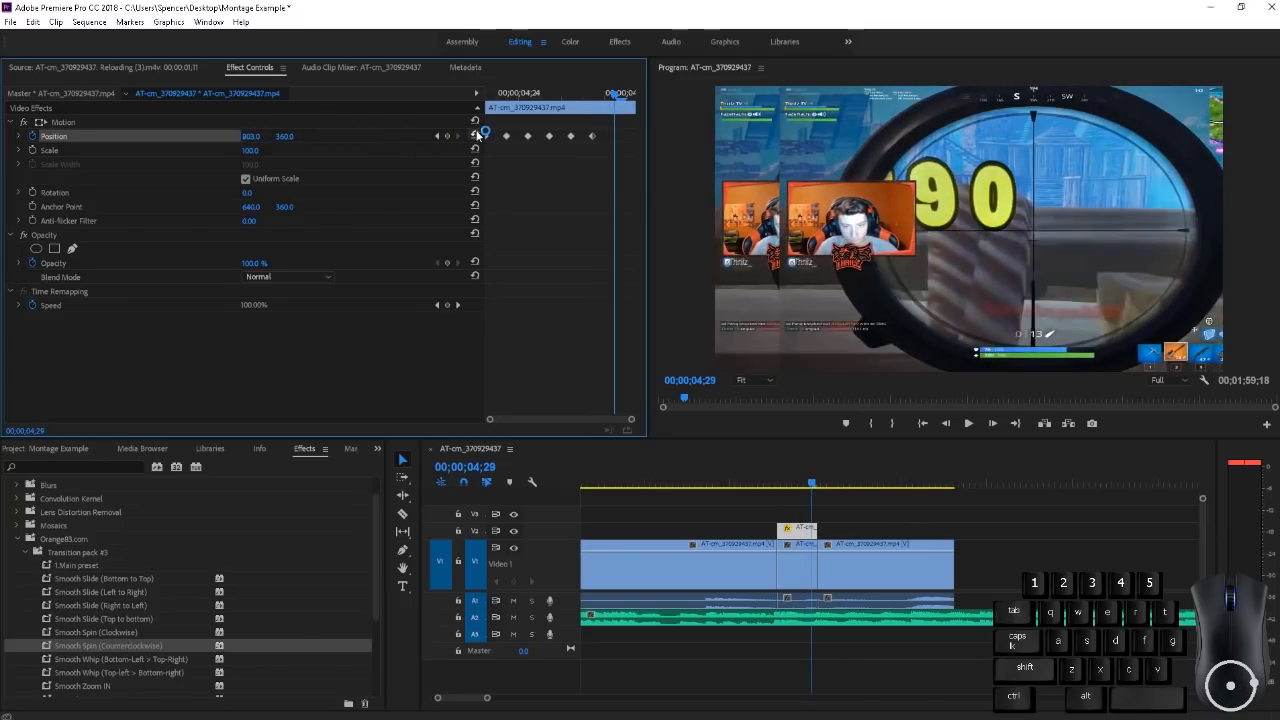
key("Right")
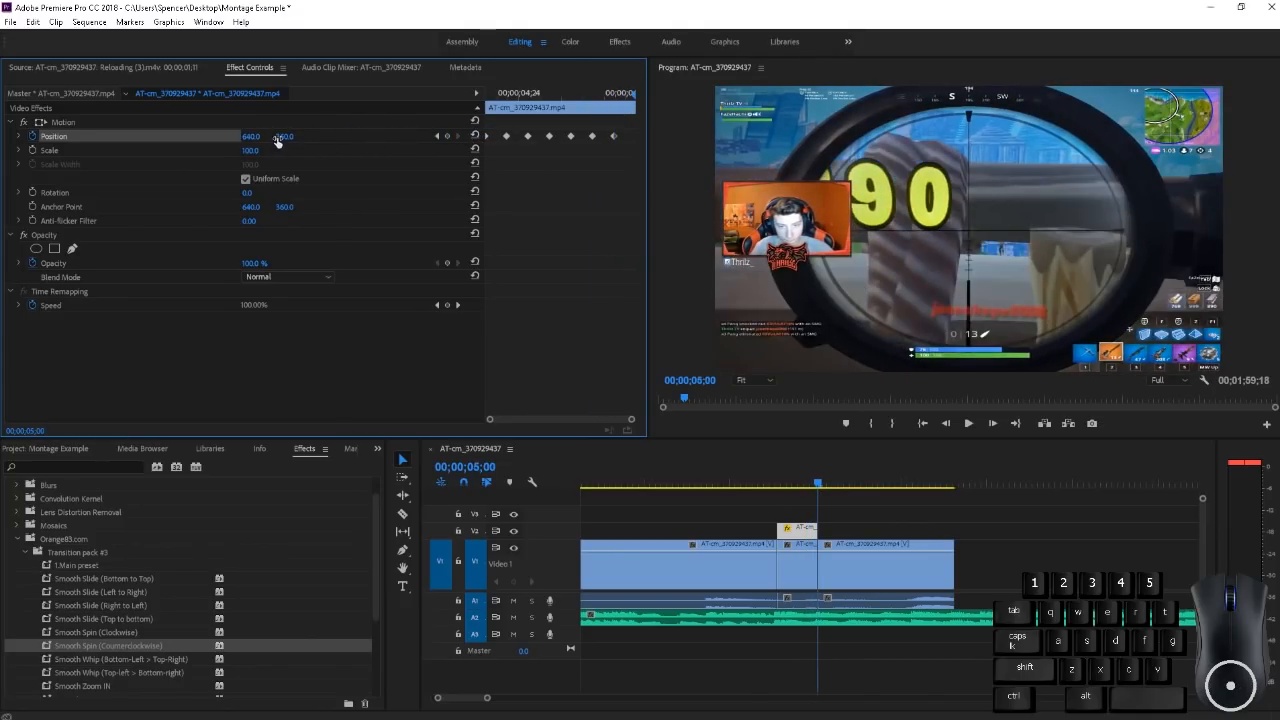
left_click_drag(278, 141, 314, 140)
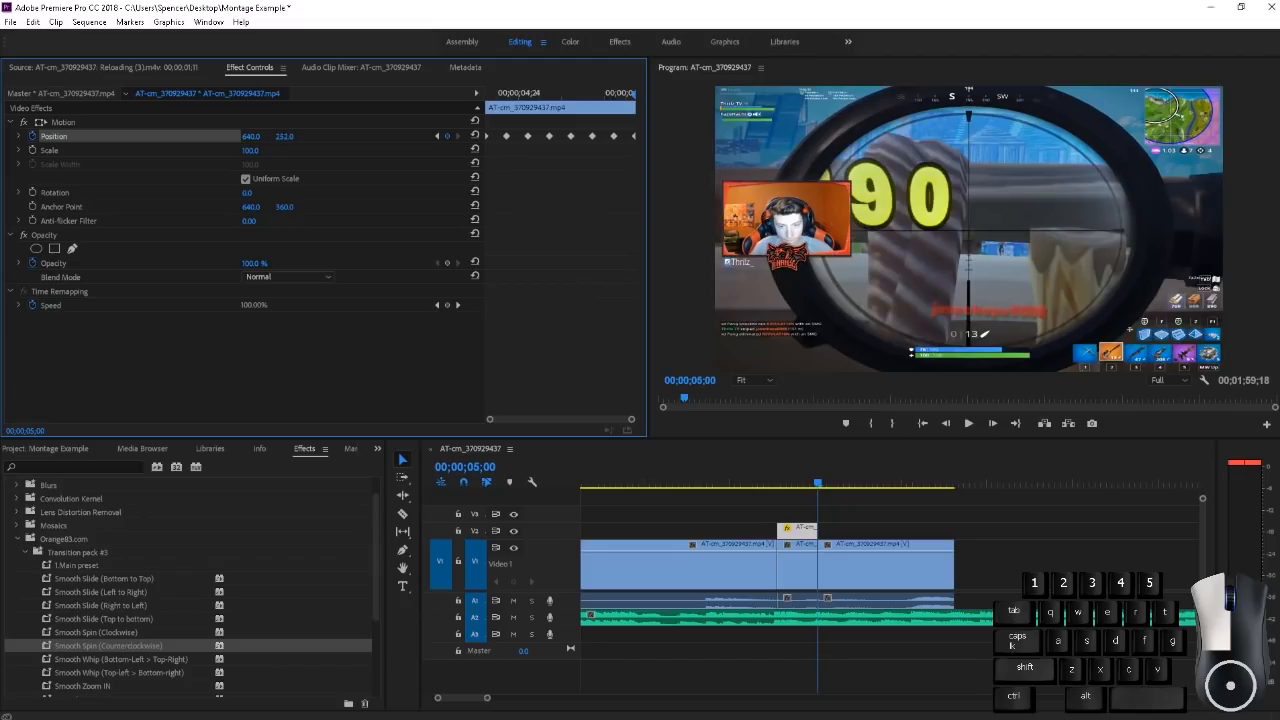
Play the edit through the sniper shot to review the position shake
left_click(777, 481)
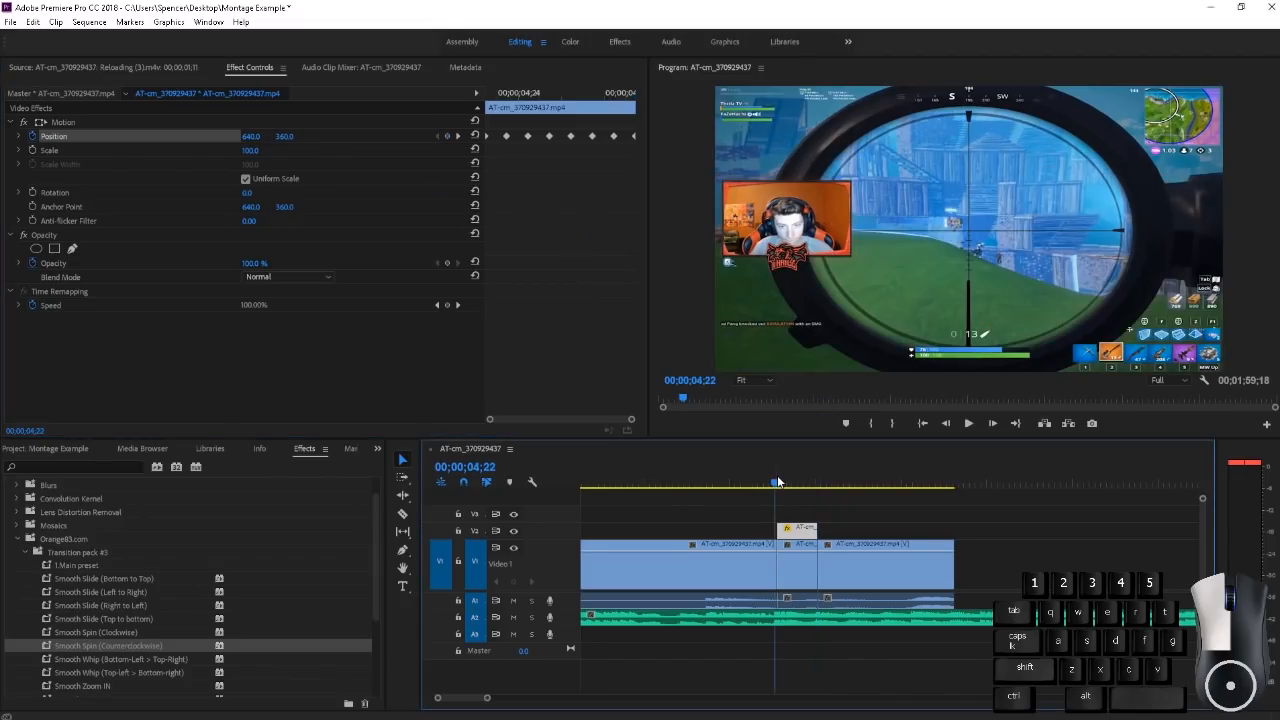
left_click_drag(777, 481, 594, 486)
key("space")
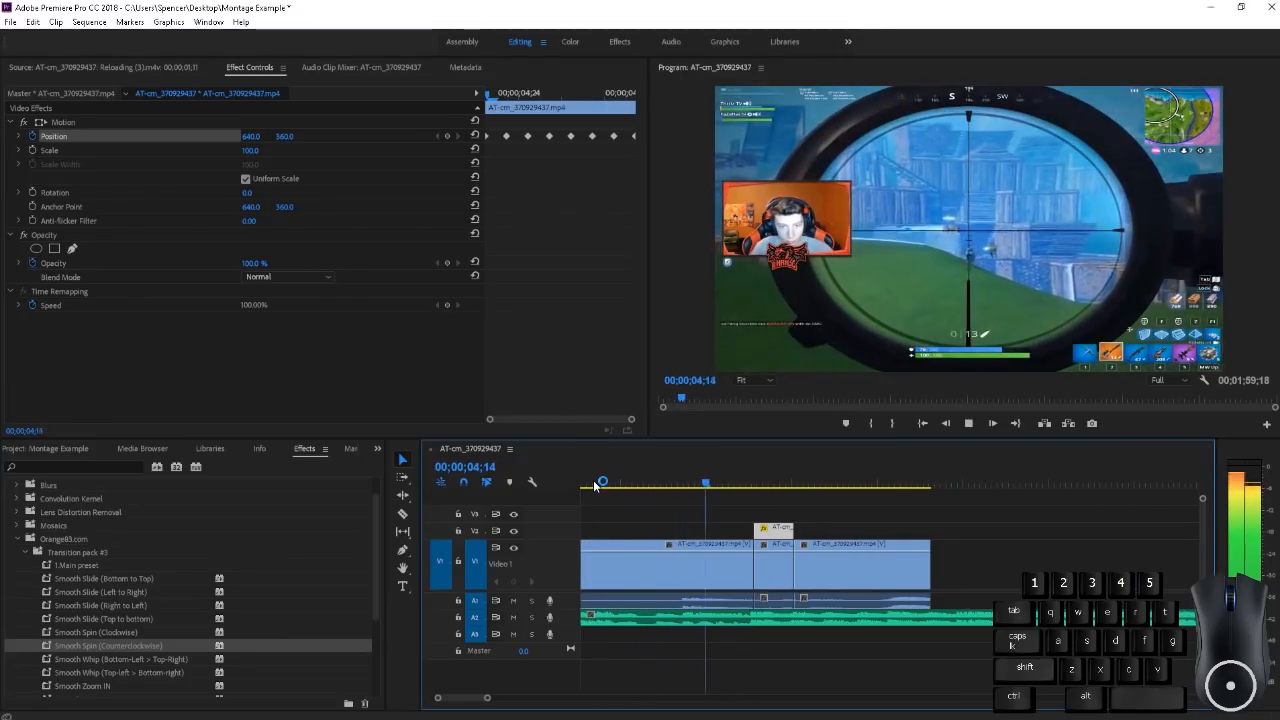
key("space")
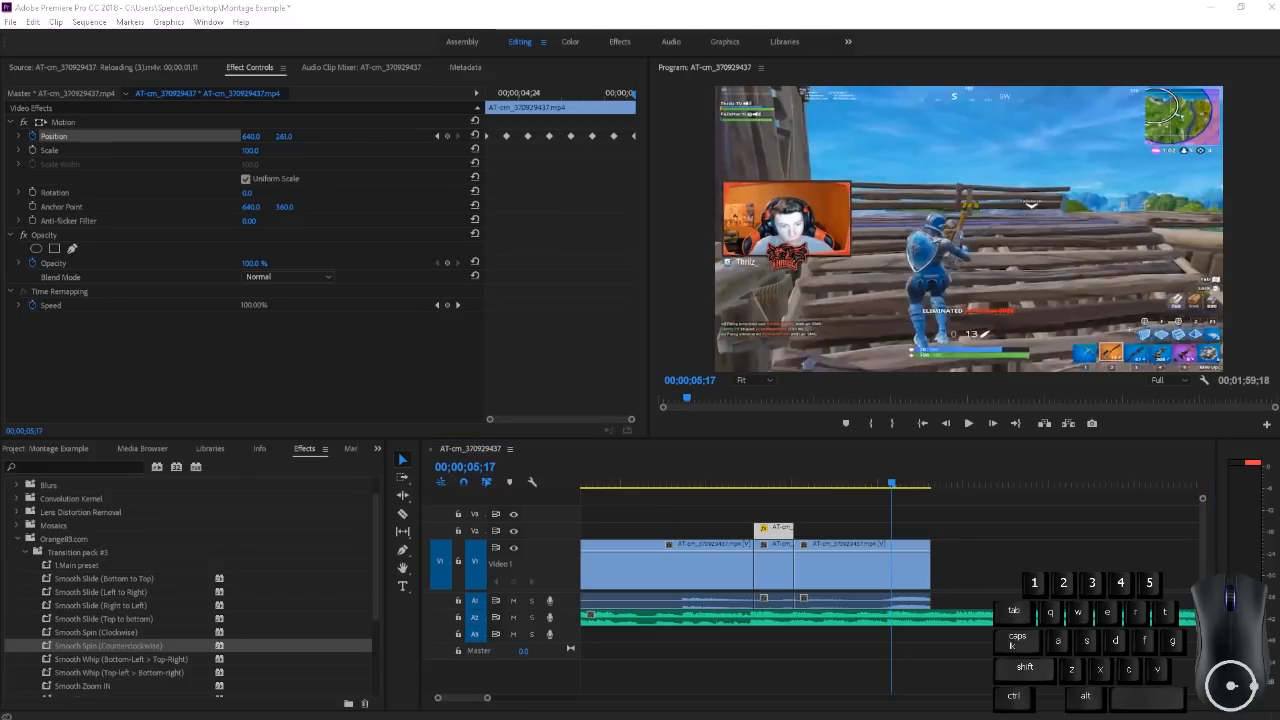
Open the mp4 folder inside the Glitch Pack (1).zip archive in WinRAR and dismiss the licence reminder
key("t")
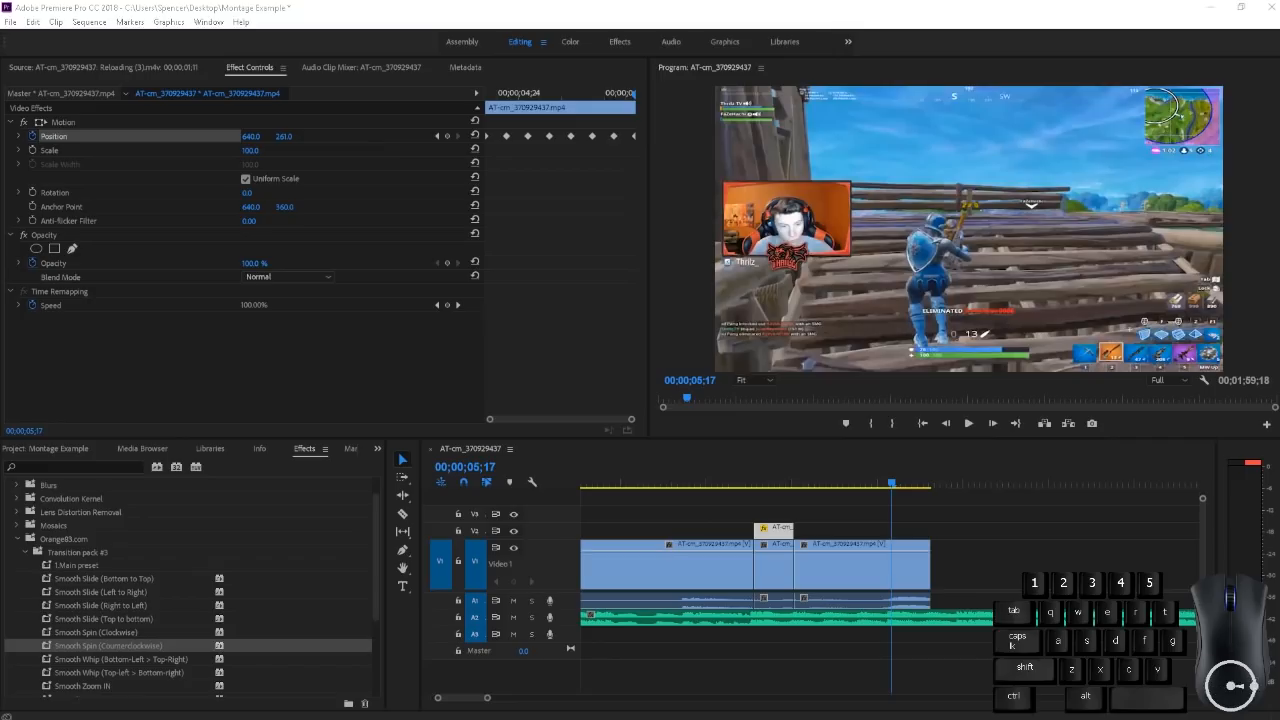
key("g")
key("c")
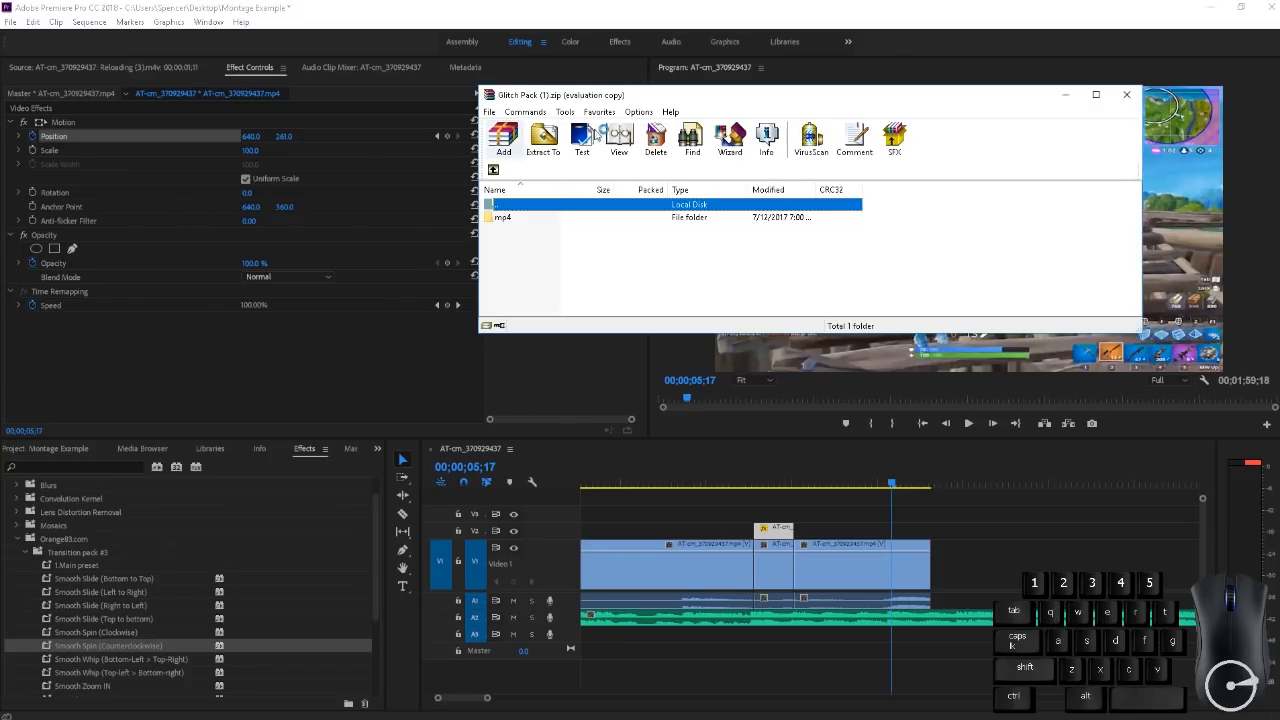
double_click(522, 219)
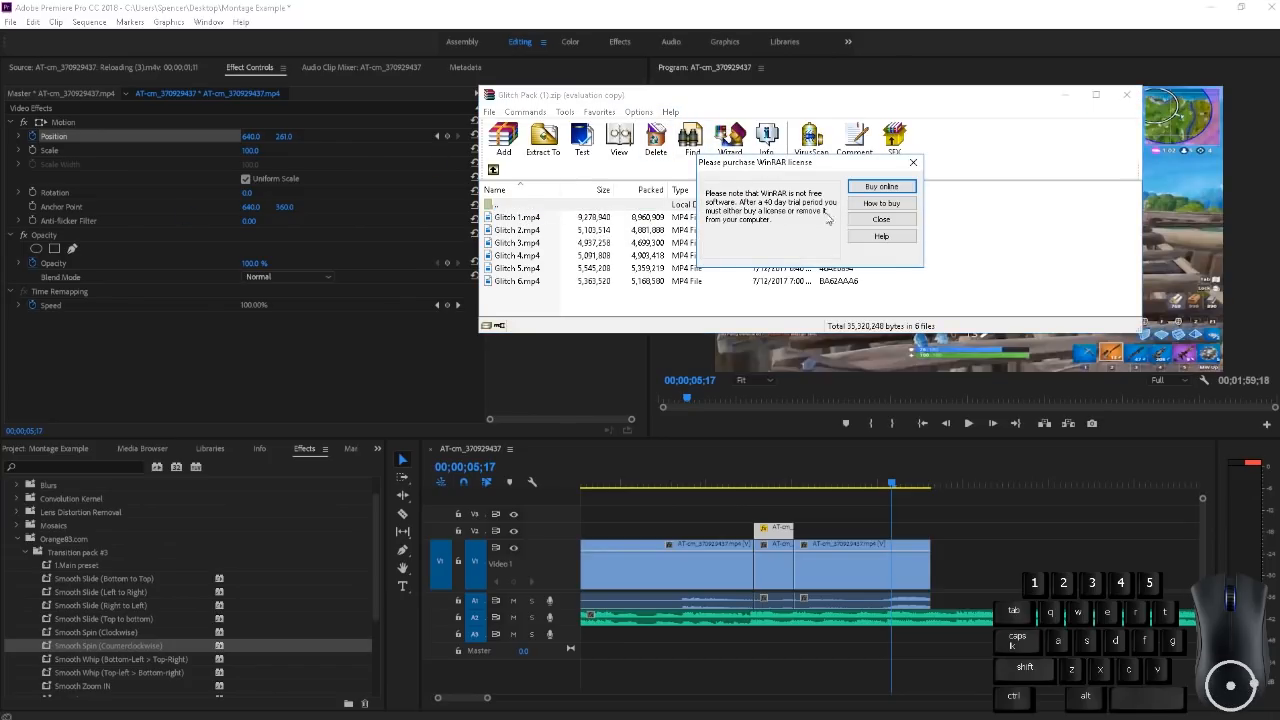
left_click(880, 219)
Import Glitch 3.mp4 from the archive into the Premiere project and minimise the archive window
left_click_drag(515, 243, 824, 498)
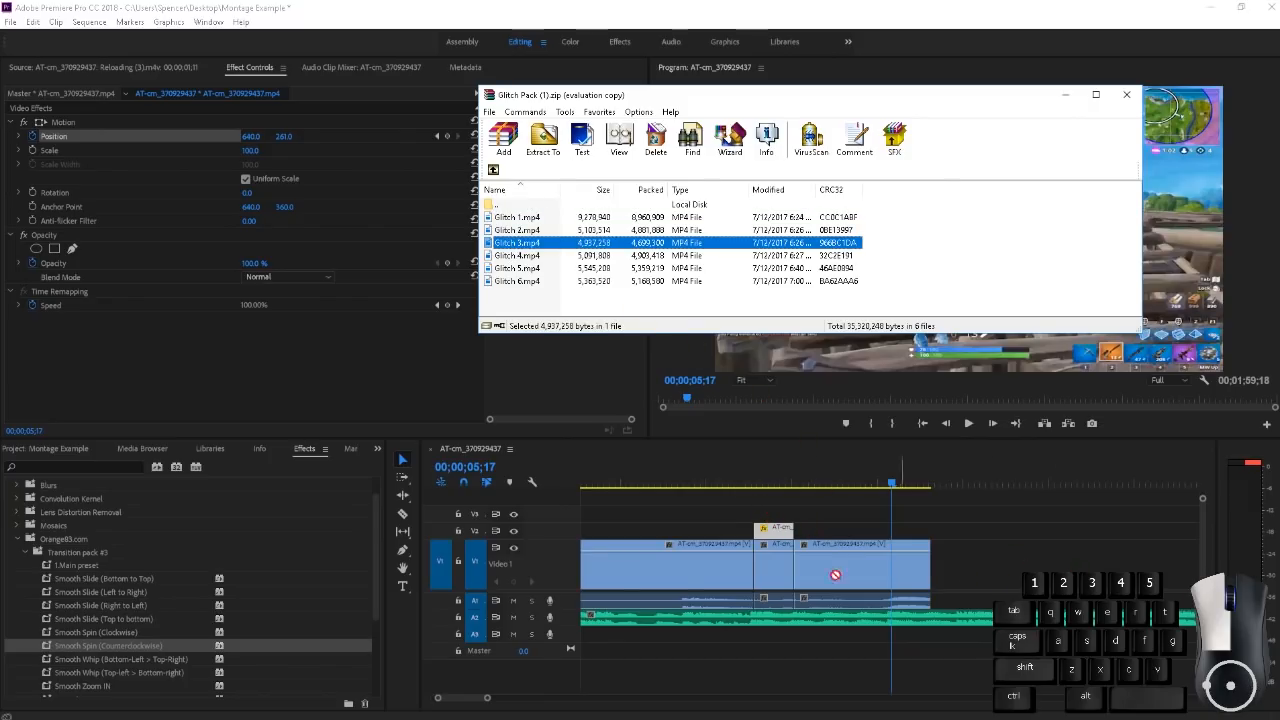
left_click_drag(177, 561, 169, 520)
left_click(35, 450)
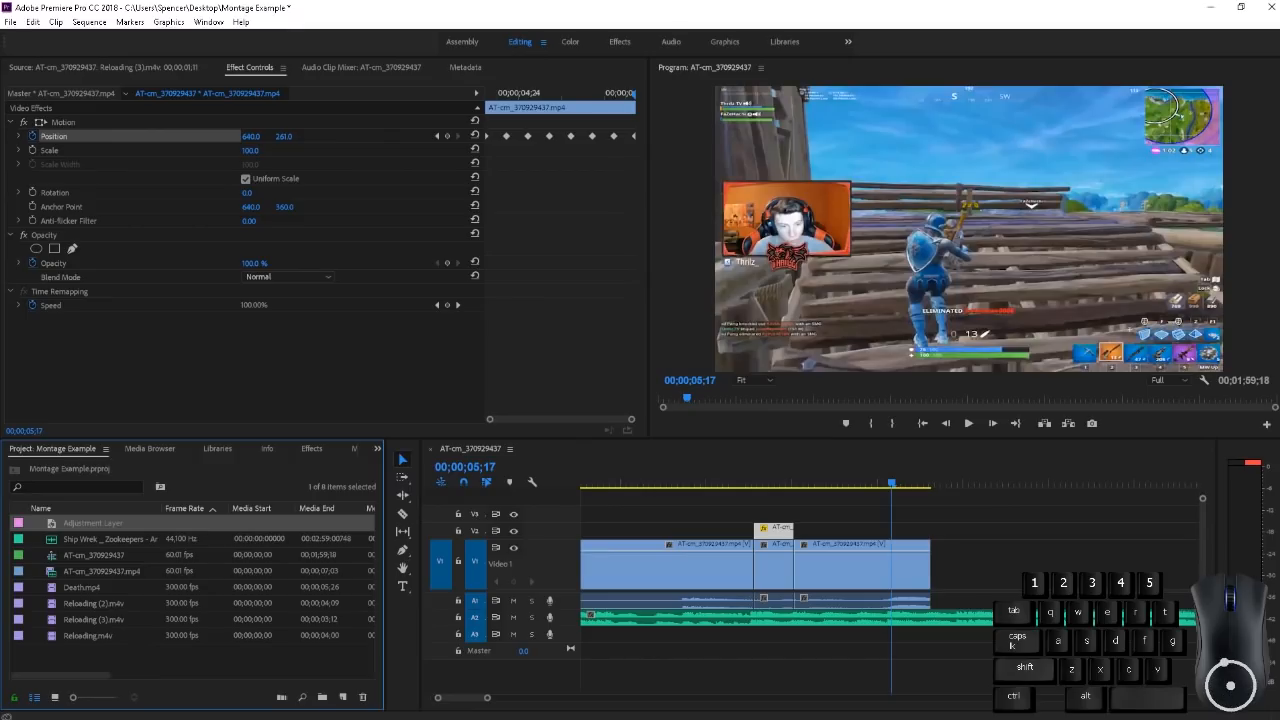
key("alt+Tab")
left_click_drag(519, 246, 520, 243)
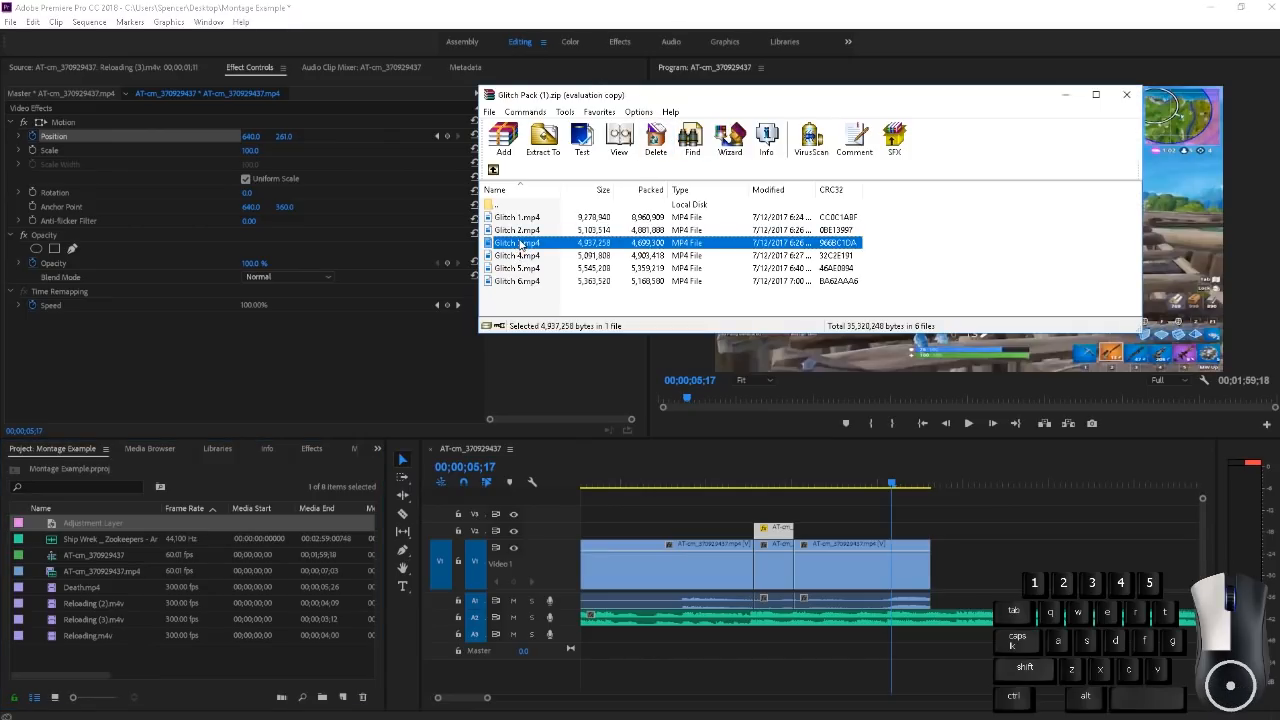
left_click_drag(250, 622, 205, 530)
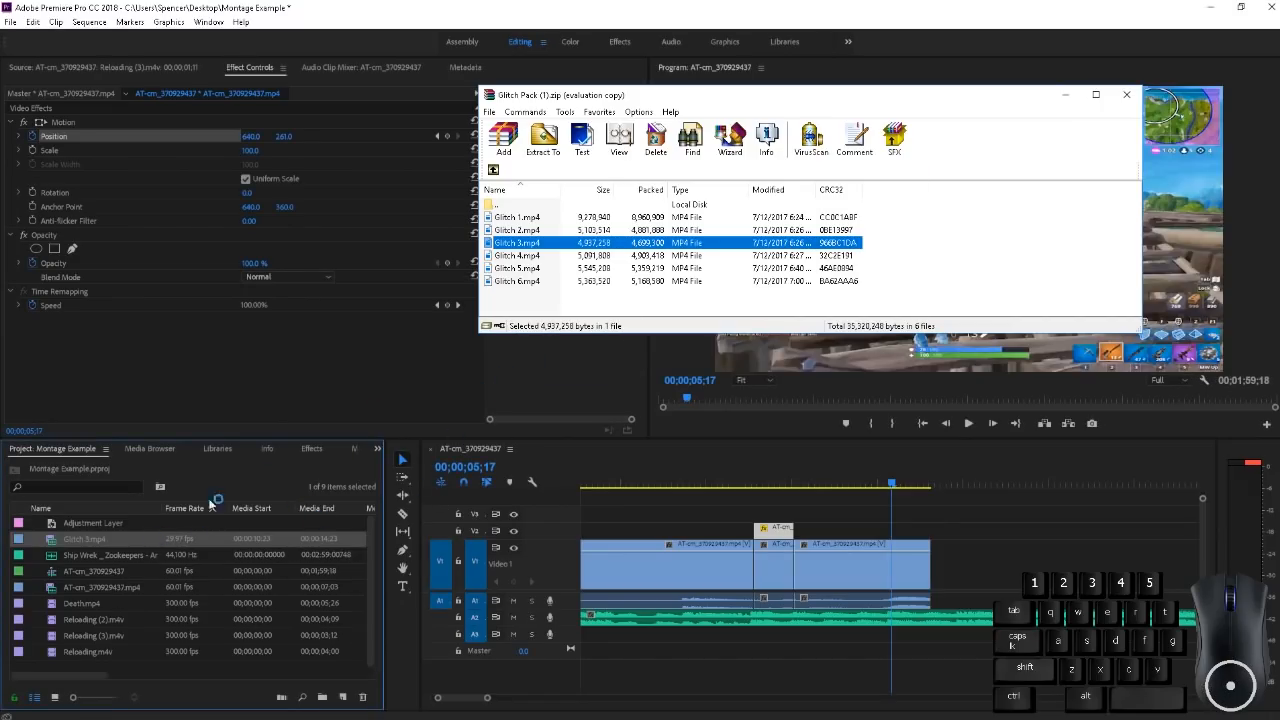
left_click(1066, 95)
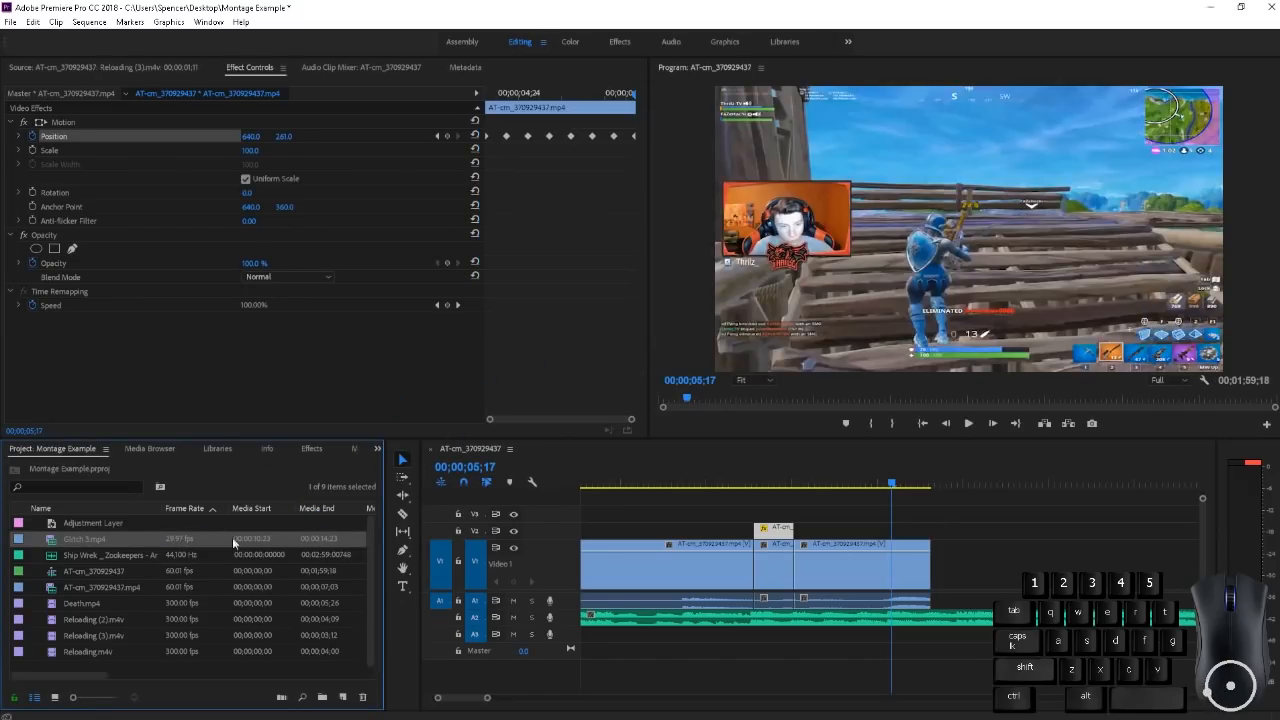
Place Glitch 3.mp4 on V3 above the sniper-shot copy, trimmed to the same length, and set its blend mode to Screen
left_click_drag(77, 546, 765, 518)
left_click(811, 516)
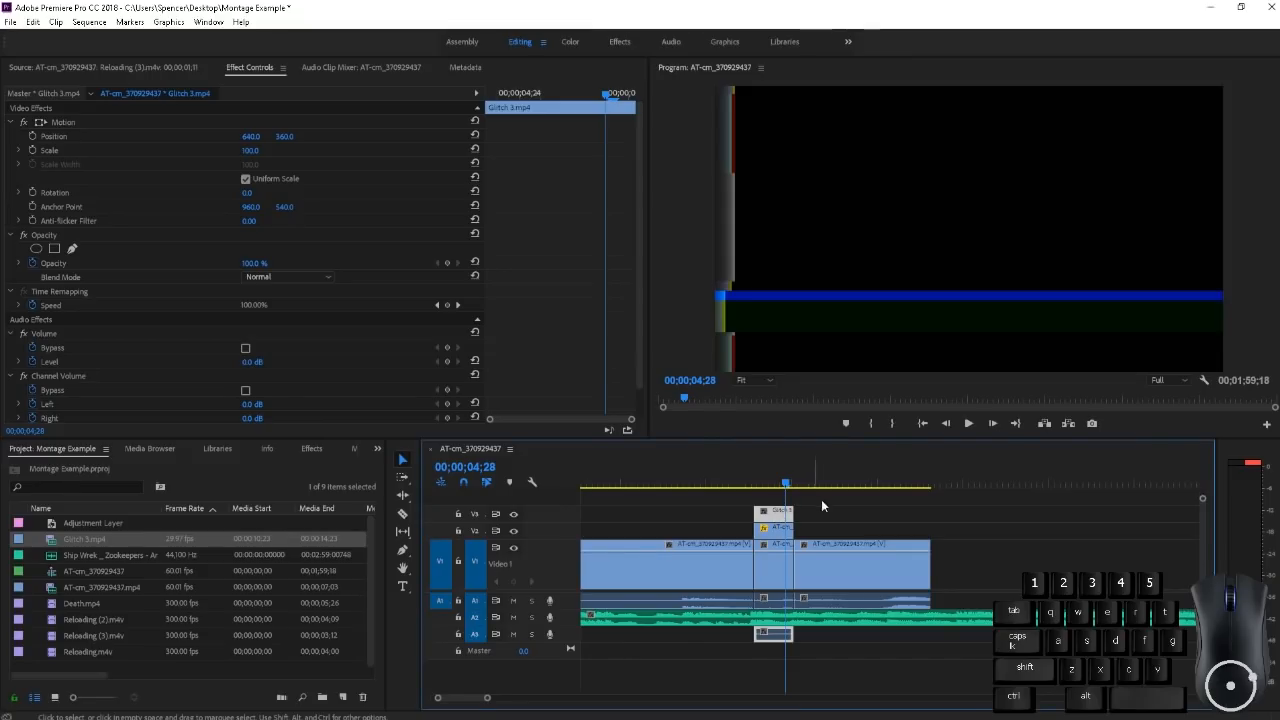
left_click(760, 484)
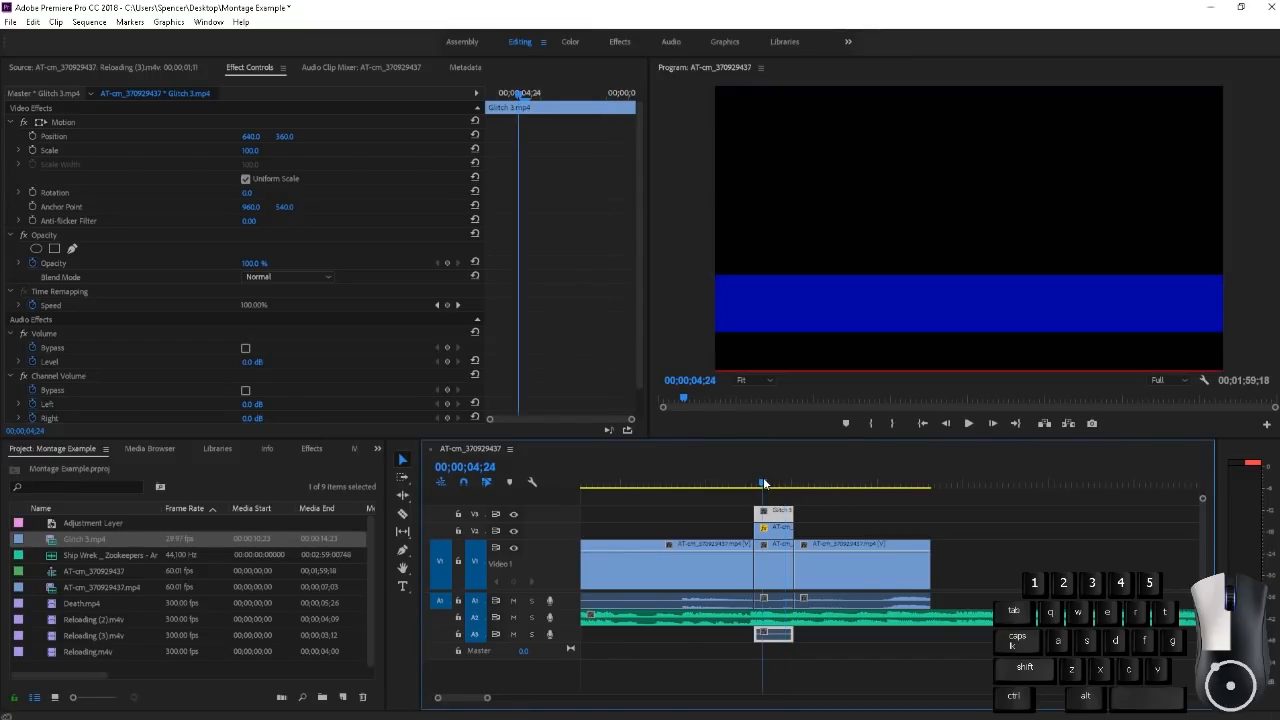
left_click(56, 277)
left_click(251, 284)
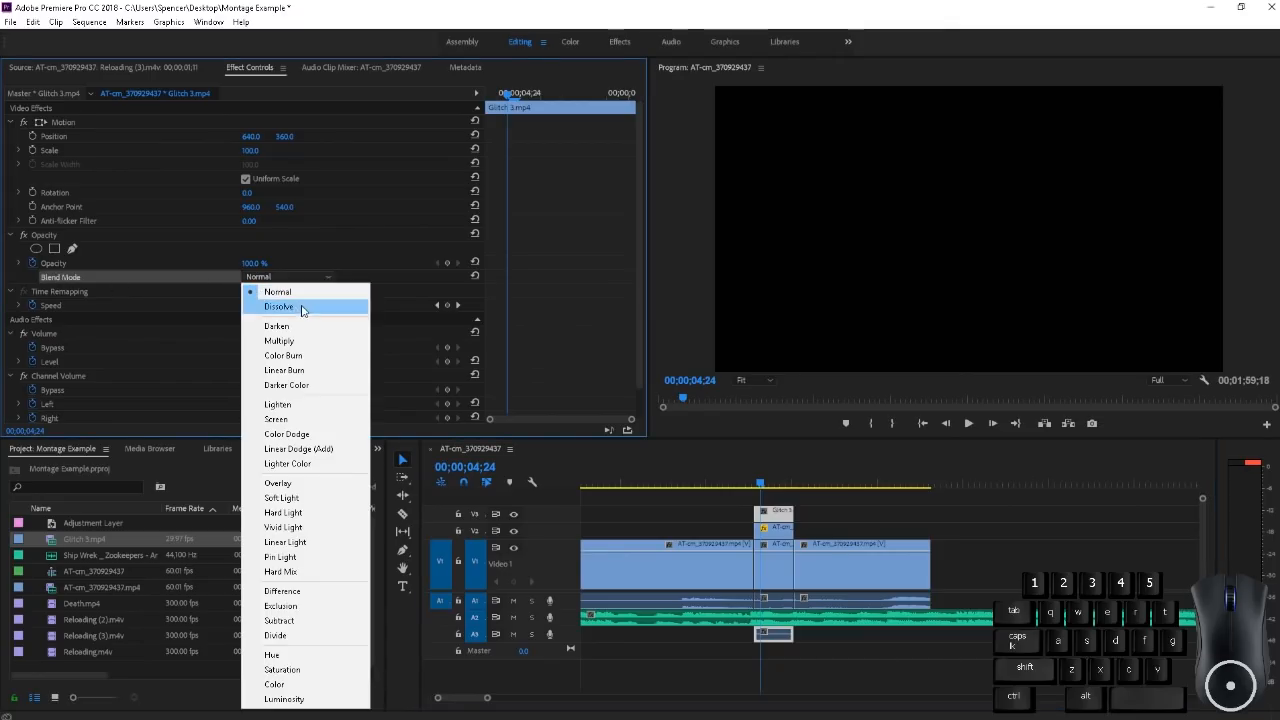
left_click(312, 420)
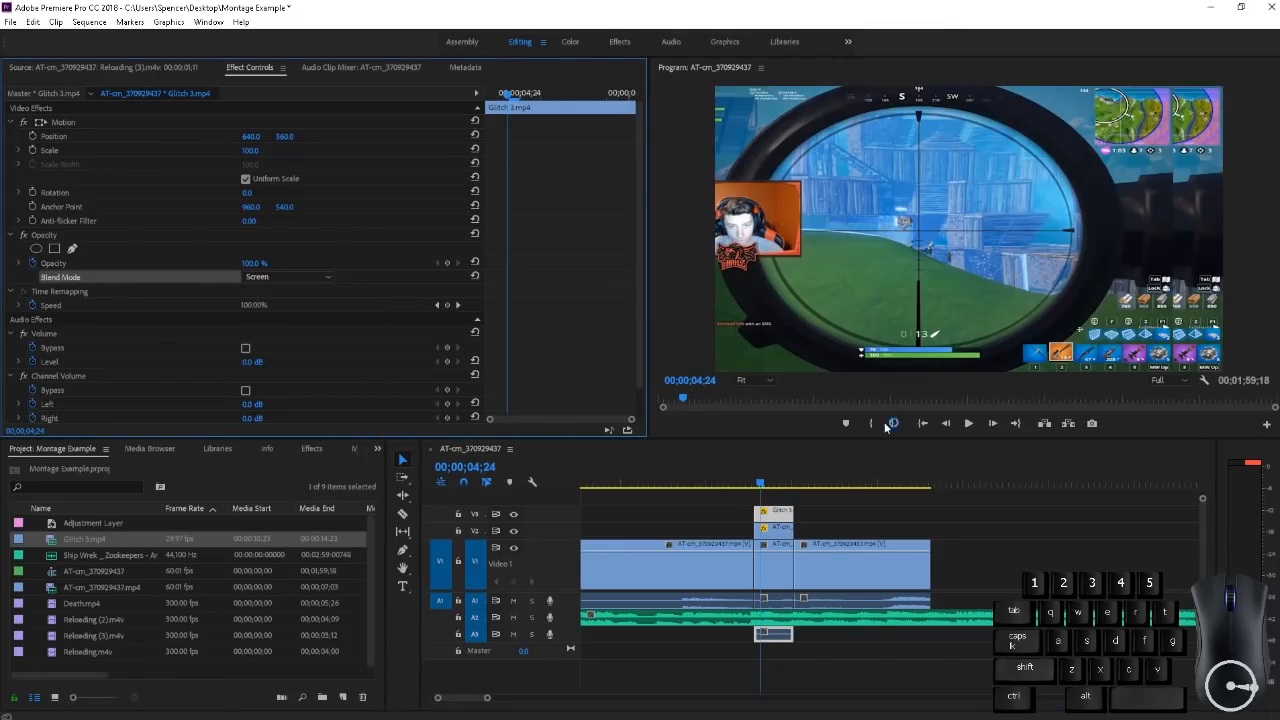
Play the sniper shot from 00;00;04;23 to preview the glitch overlay
left_click(766, 481)
mouse_move(766, 478)
left_mouse_down()
mouse_move(794, 482)
mouse_move(755, 483)
left_mouse_up()
key("space")
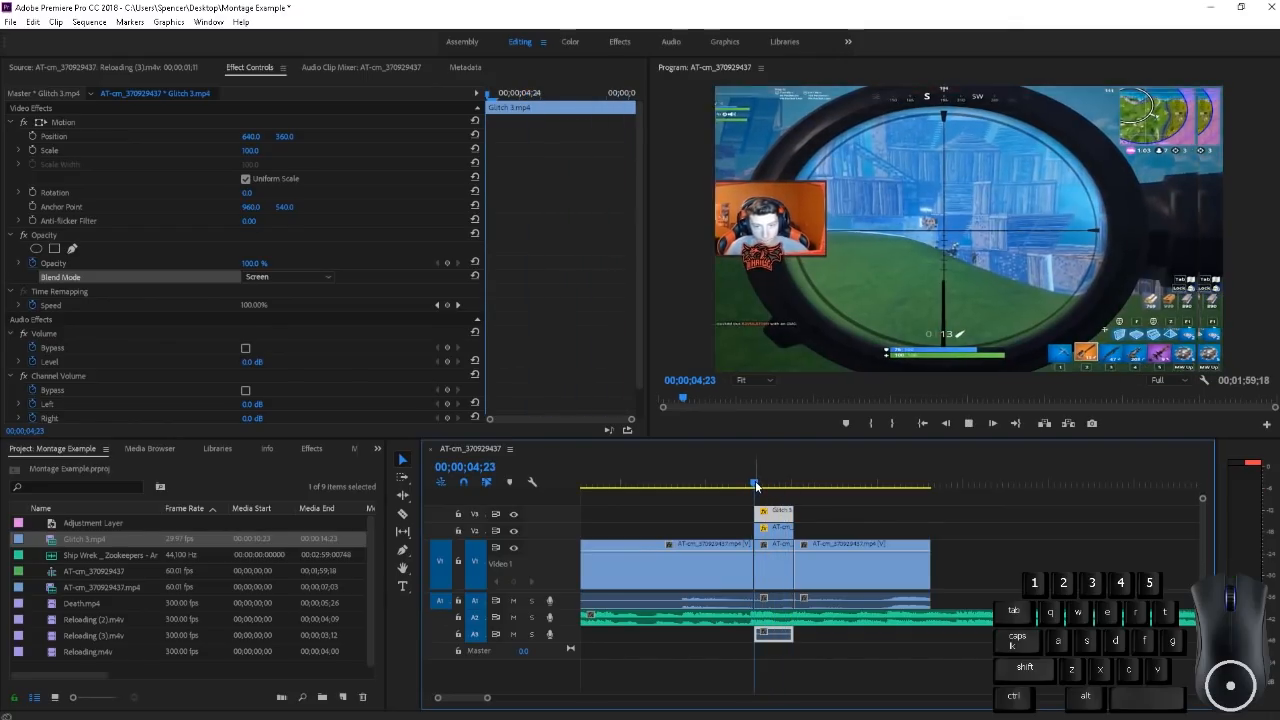
Extend the Glitch 3 clip, set its speed to 300%, and trim its end back to the end of the sniper-shot piece
left_click_drag(793, 512, 909, 516)
right_click(886, 514)
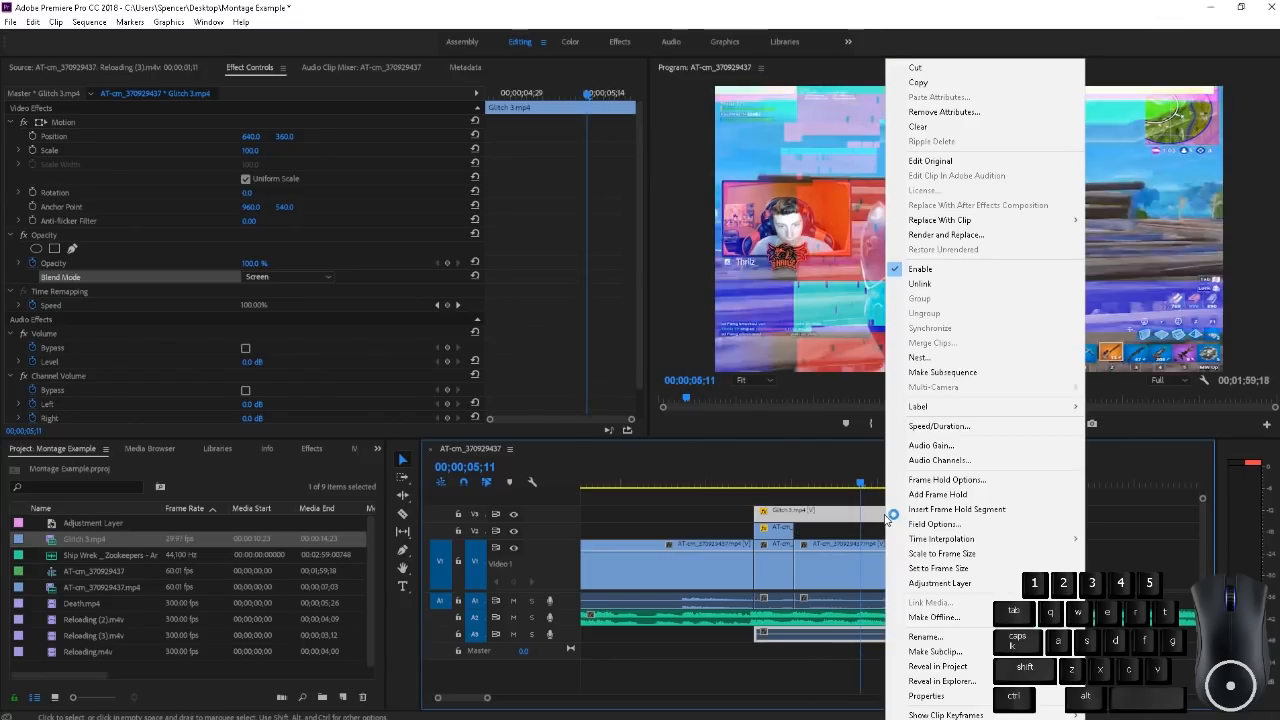
left_click(952, 430)
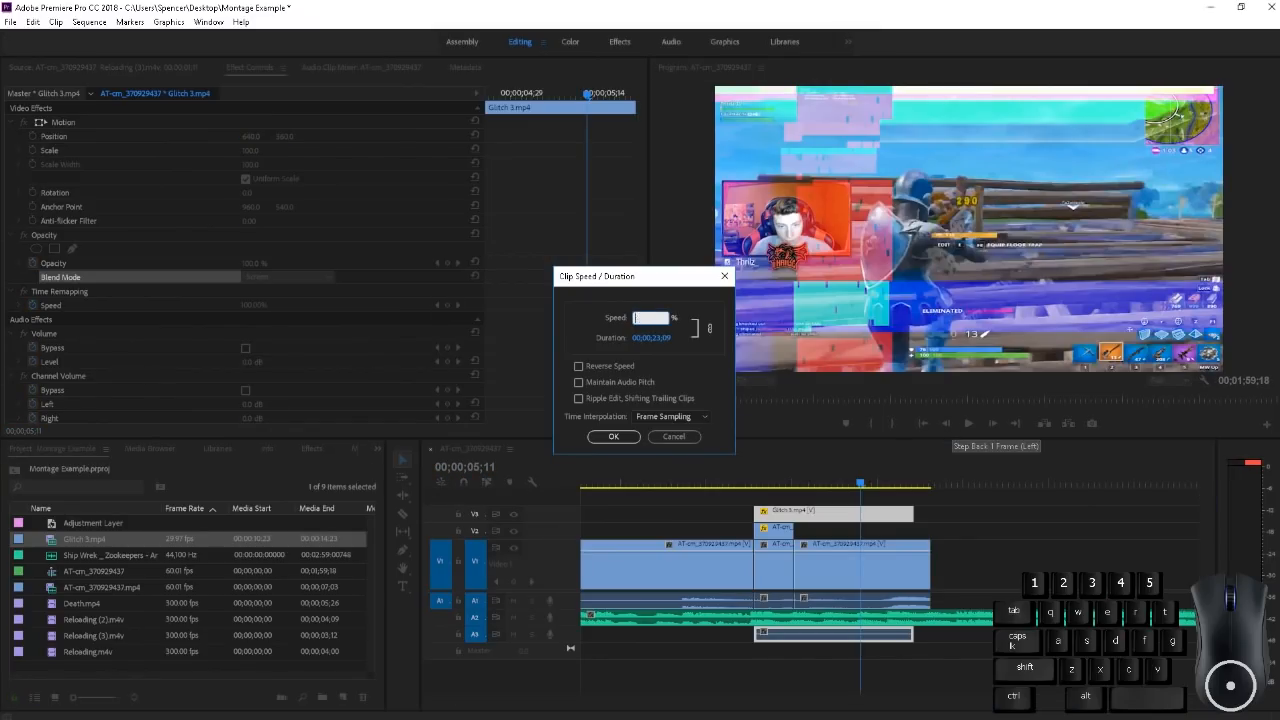
type("300")
key("Return")
left_click_drag(806, 514, 796, 514)
Play the edit from about 00;00;03;22 to check the sped-up glitch over the sniper shot
left_click_drag(768, 462, 560, 467)
left_click(752, 509)
key("space")
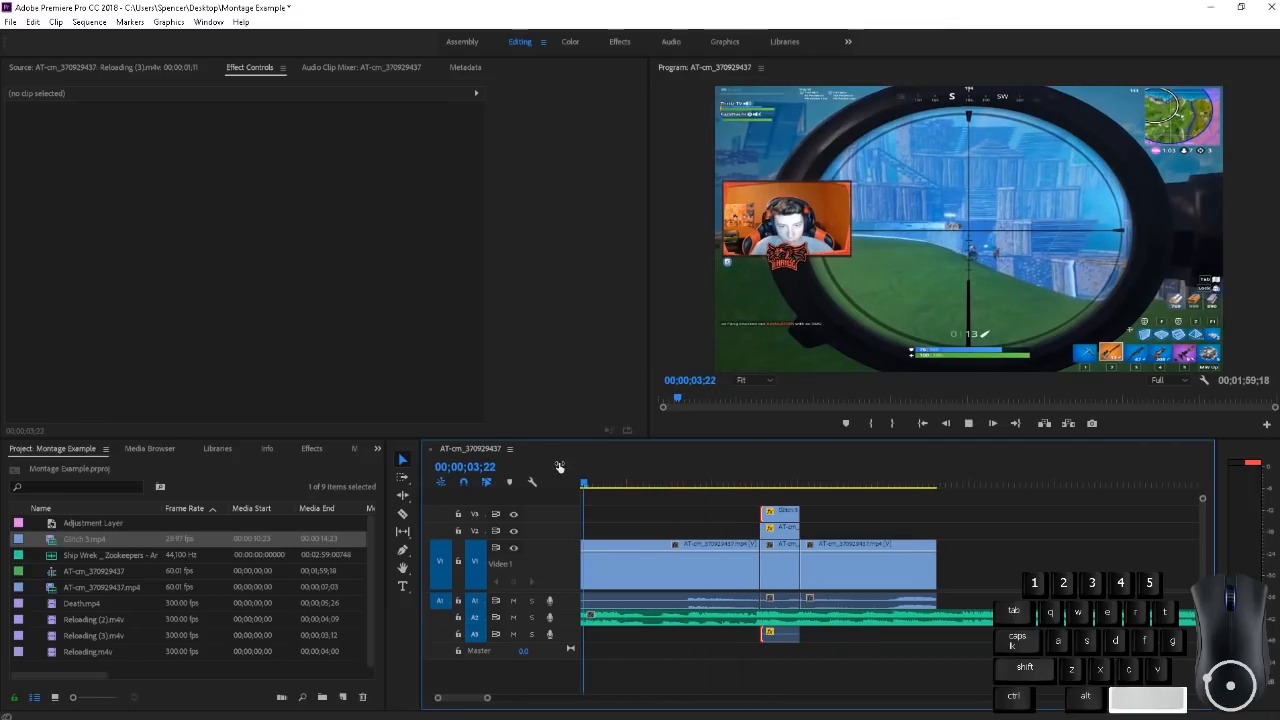
key("space")
Show the Time Remapping Speed line on the long gameplay piece before the sniper shot
scroll(785, 512, "down", 1)
scroll(785, 513, "down", 3)
scroll(708, 552, "up", 2)
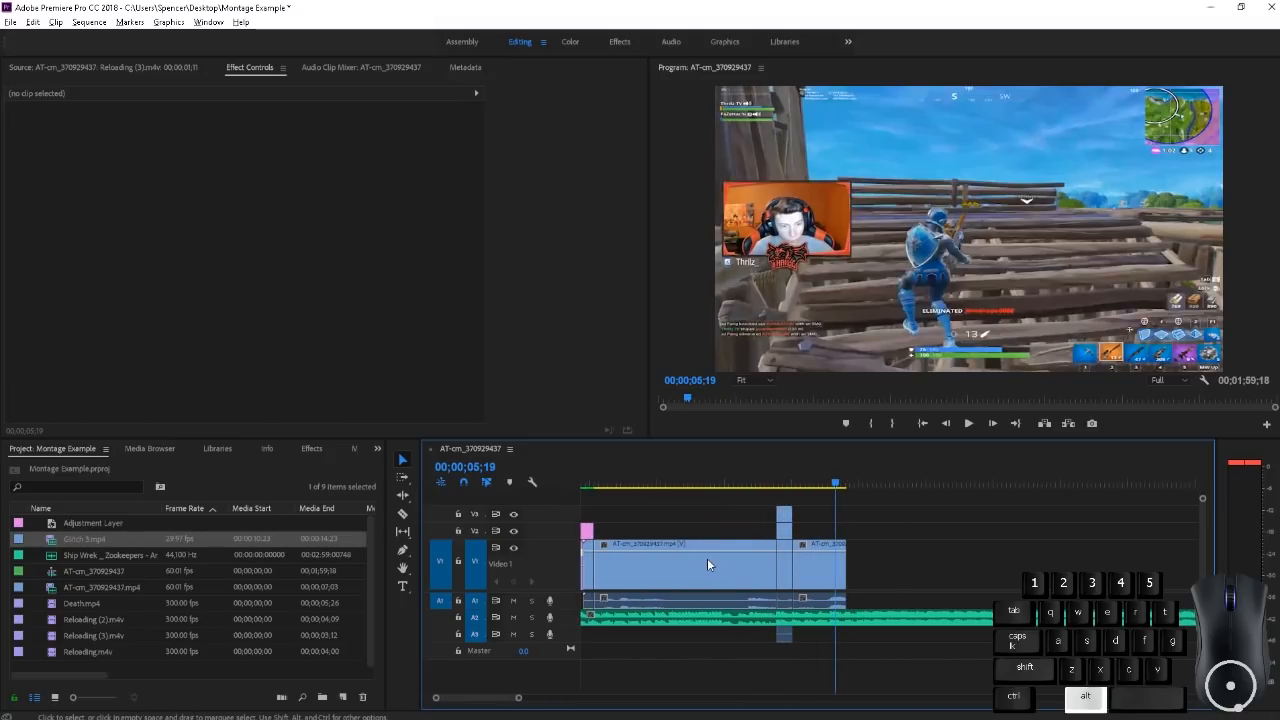
left_click(706, 554)
left_click(686, 486)
scroll(680, 556, "up", 1)
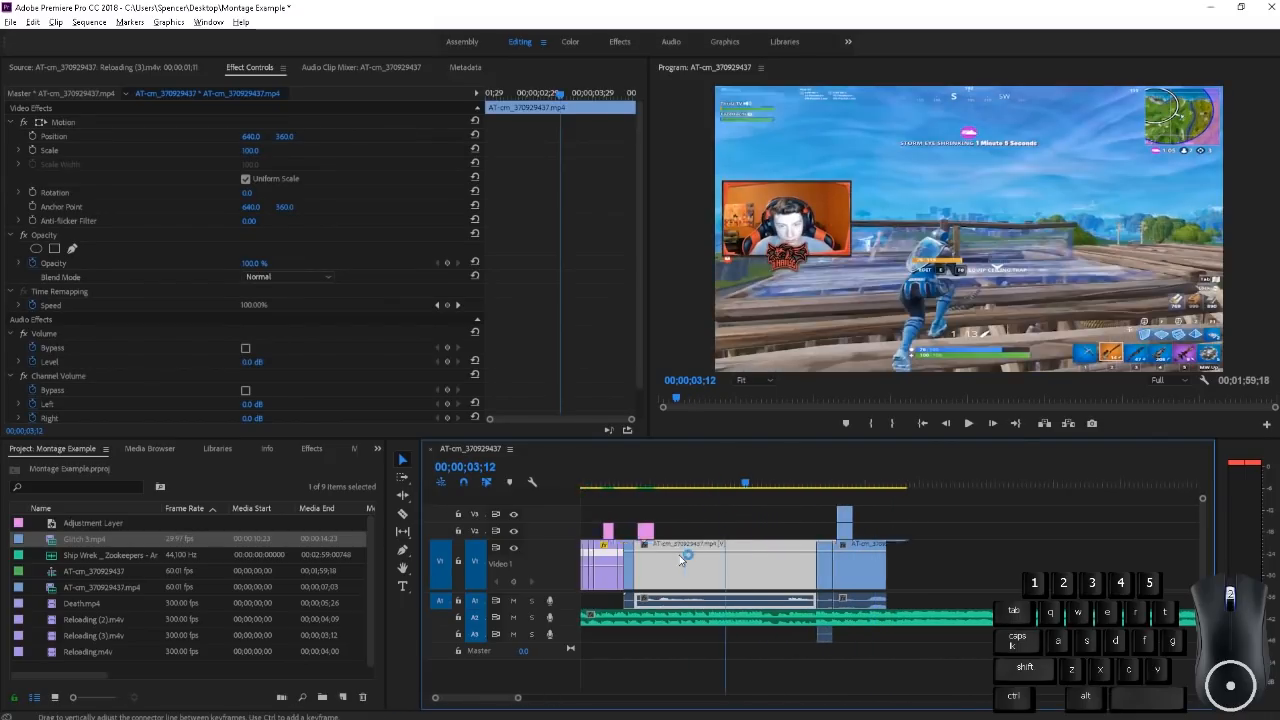
scroll(680, 559, "up", 1)
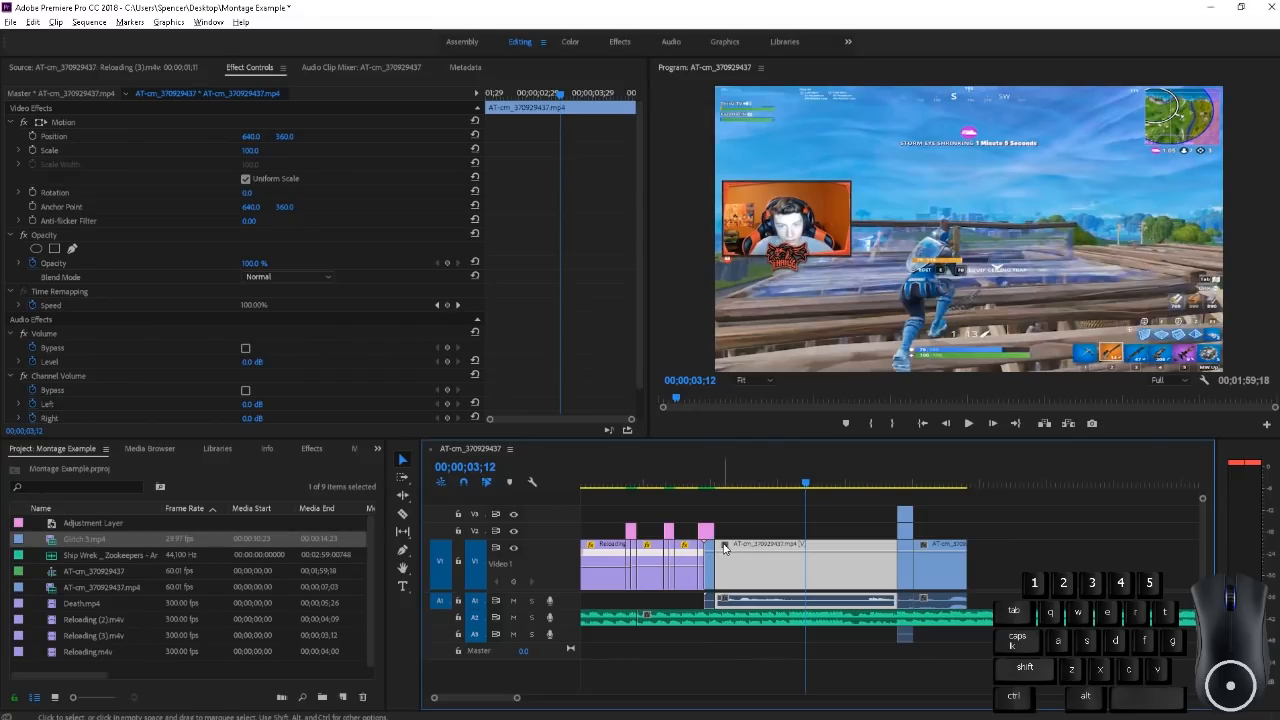
left_click(724, 546)
mouse_move(770, 588)
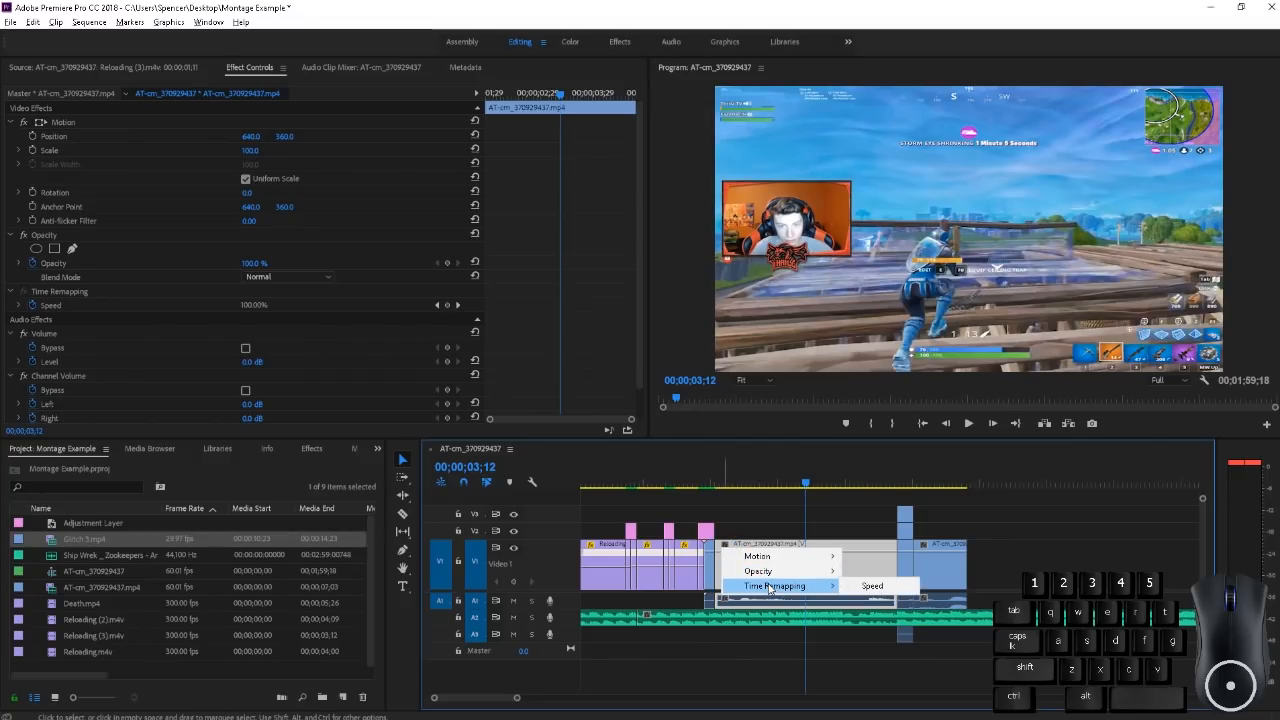
left_click(862, 588)
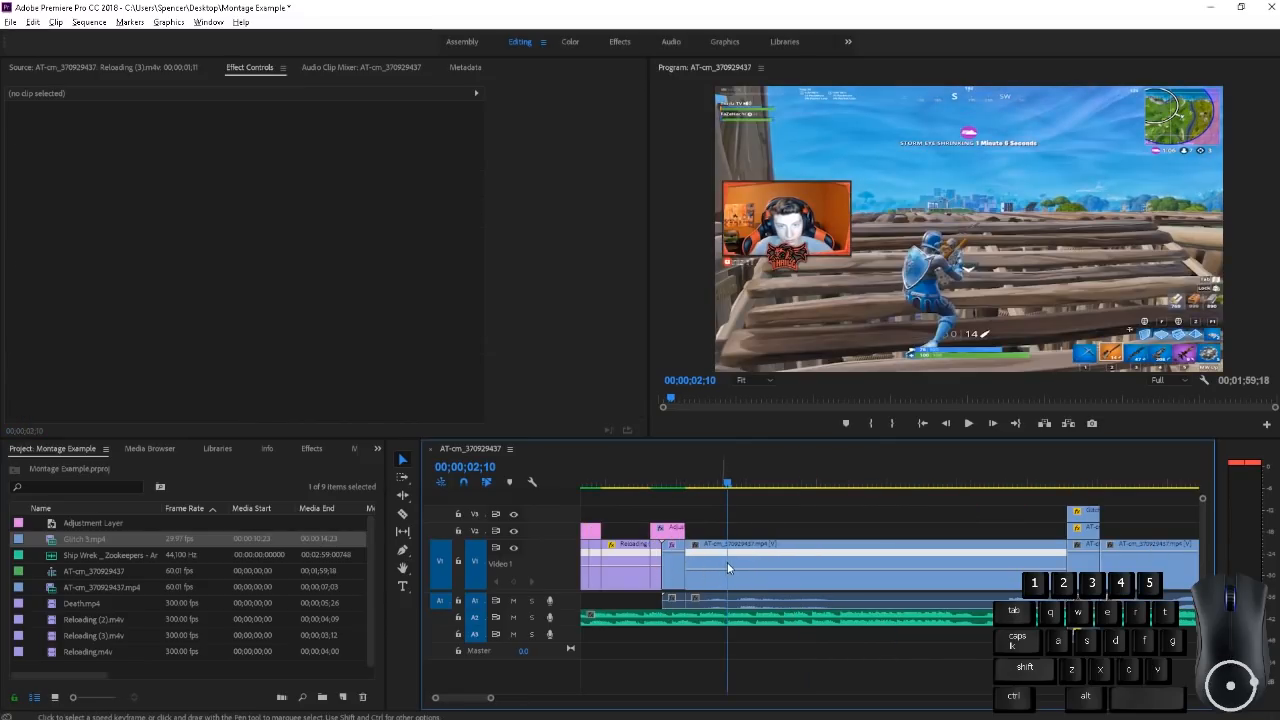
Raise the speed of the gameplay piece before the sniper shot to 125% and play it from near its start
left_click(727, 570)
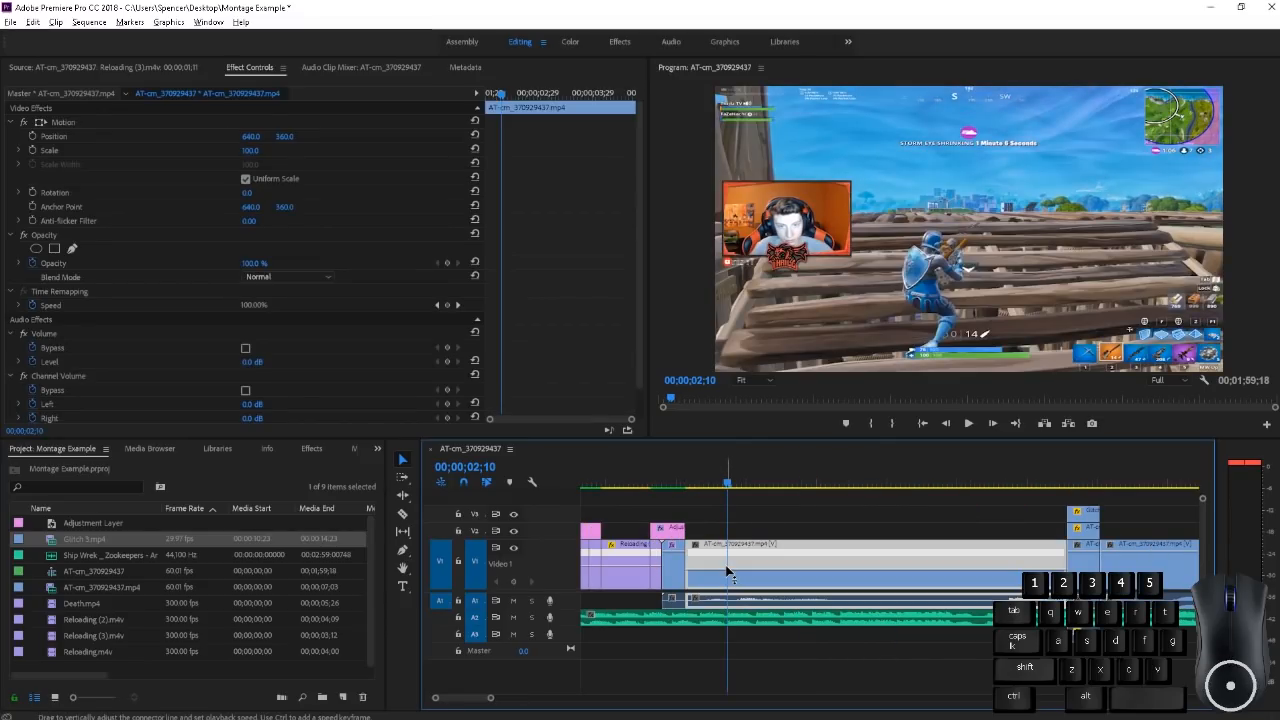
mouse_move(732, 570)
left_mouse_down()
mouse_move(748, 562)
mouse_move(733, 568)
left_mouse_up()
left_click(718, 486)
key("space")
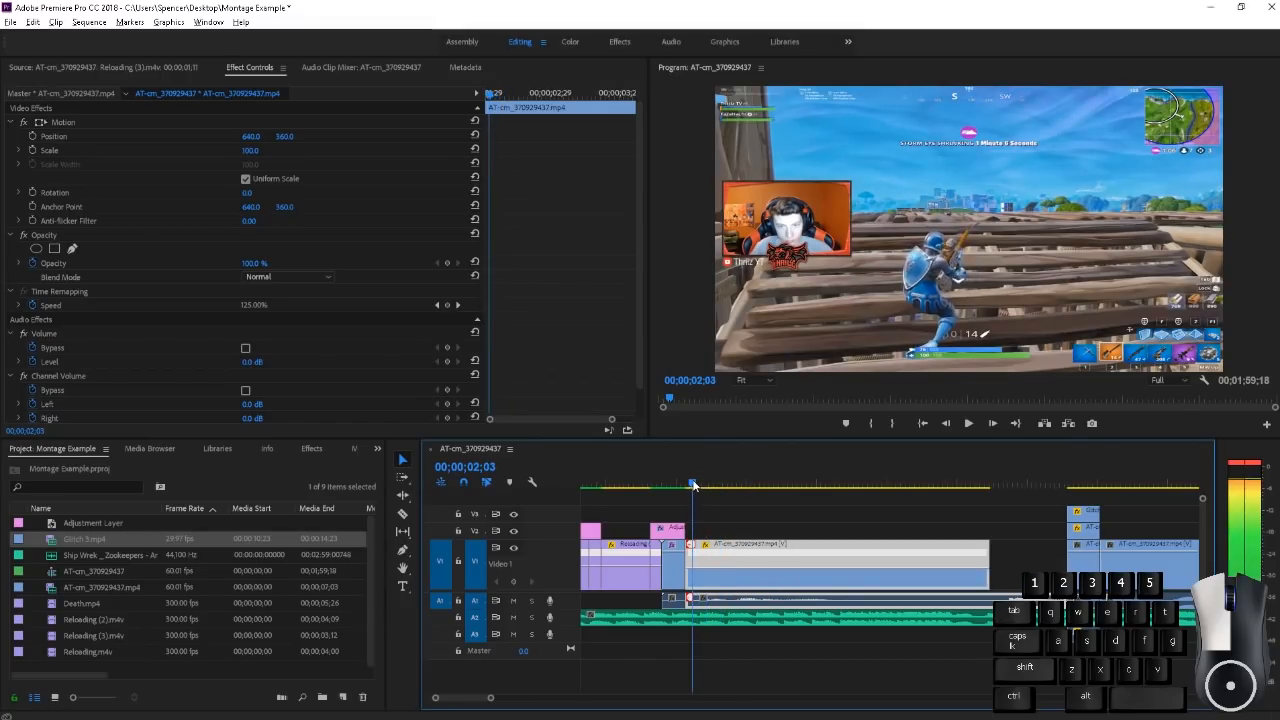
key("space")
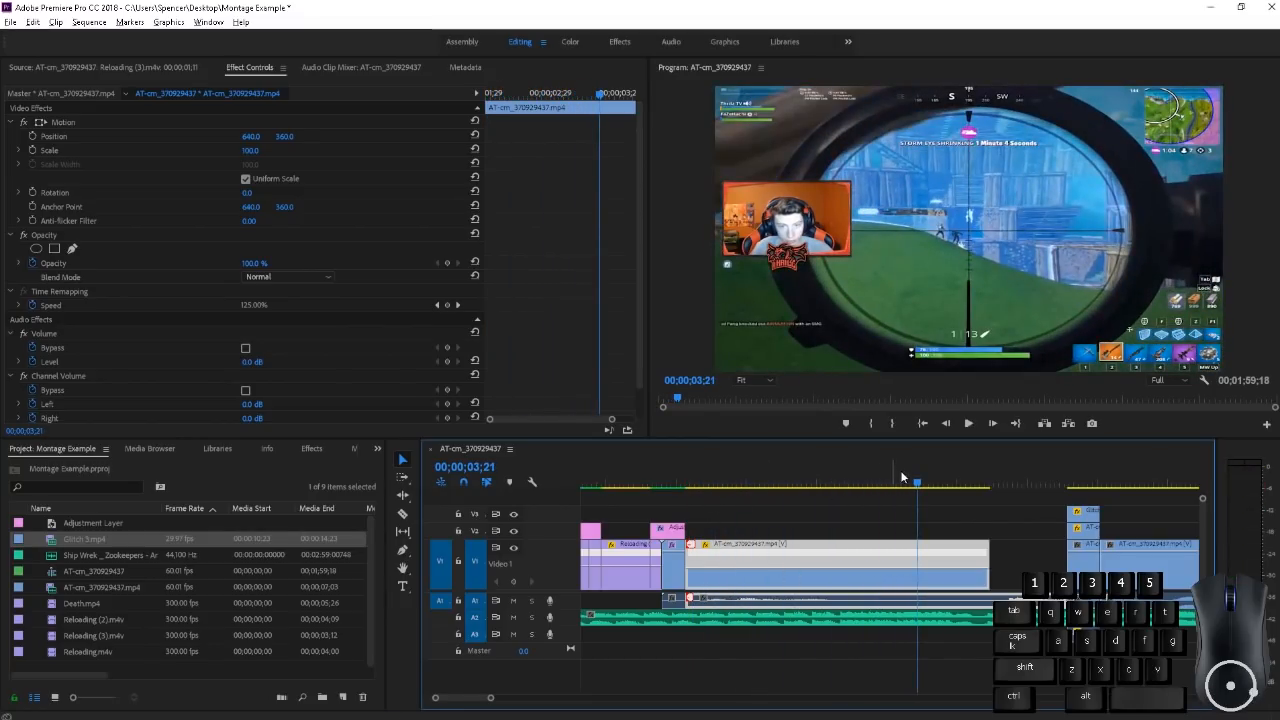
Add a speed keyframe at 00;00;03;05 on the gameplay piece before the sniper shot and ramp the speed after it down to 75%
mouse_move(826, 485)
left_mouse_down()
mouse_move(870, 486)
mouse_move(842, 486)
left_mouse_up()
left_click(514, 582)
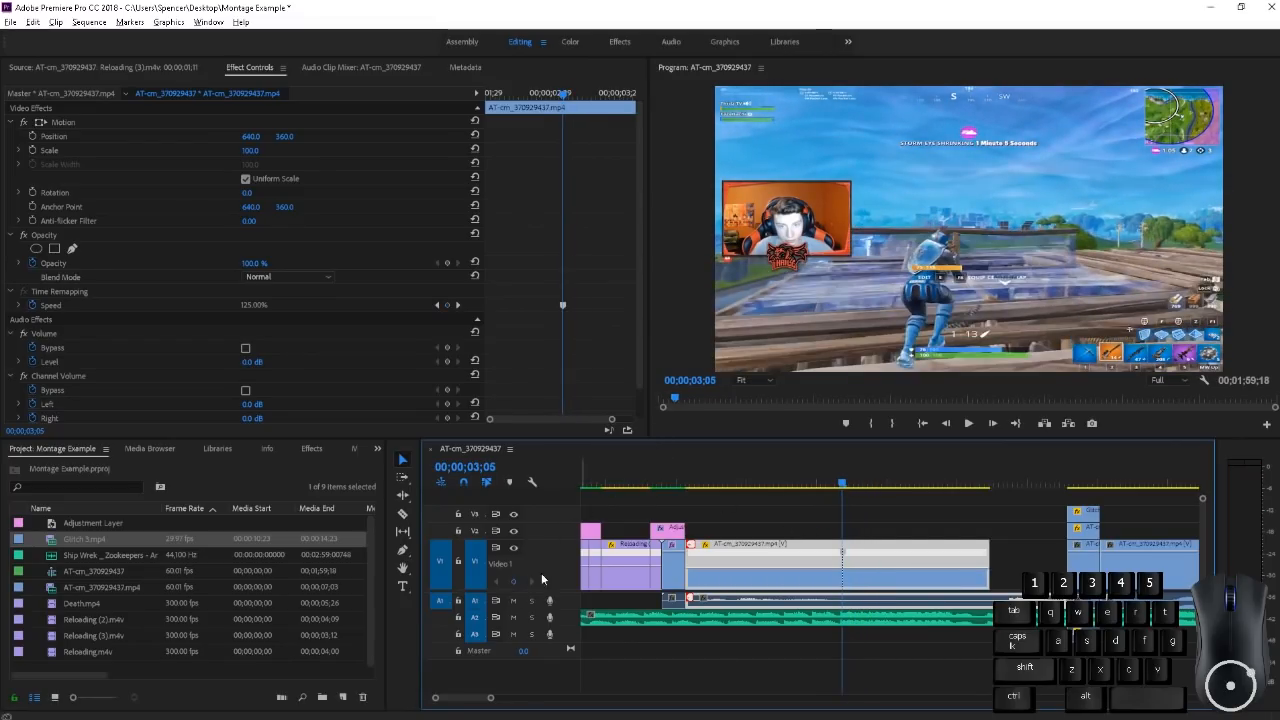
left_click_drag(864, 568, 890, 556)
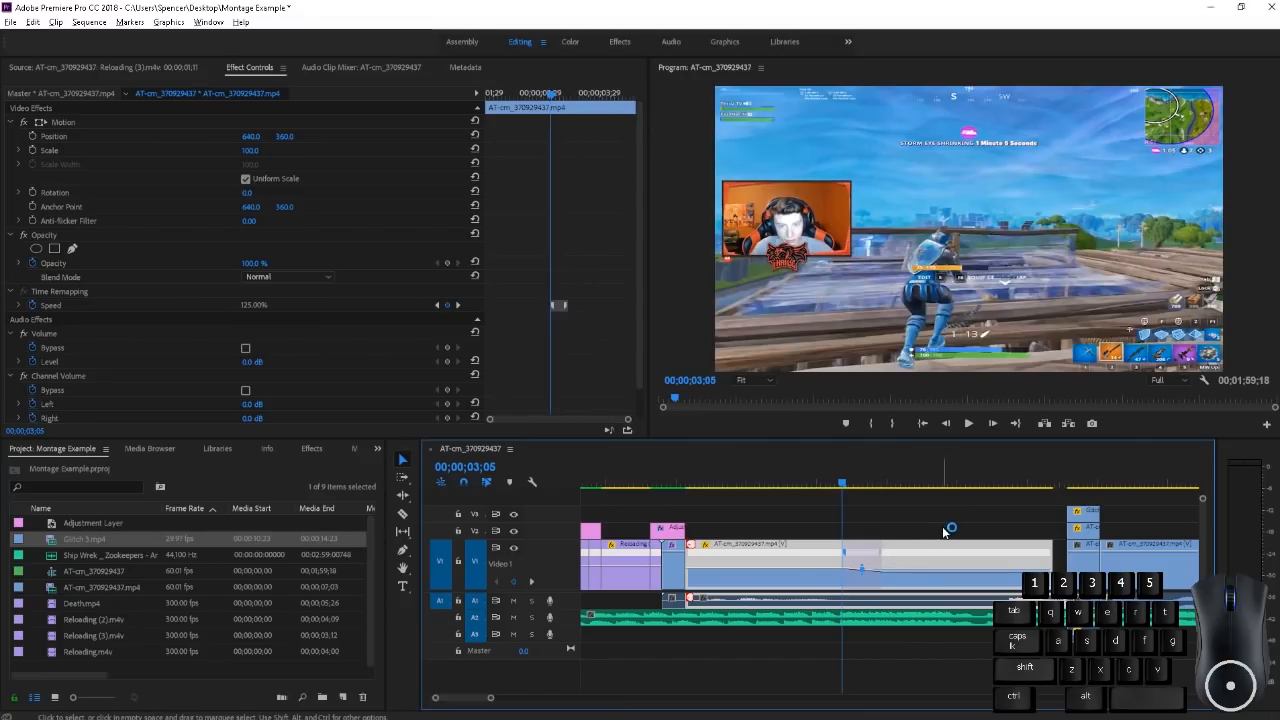
Move the sniper-shot pieces, their glitch overlay and the following gameplay further along the timeline to leave room after the slowed piece
left_click_drag(1066, 512, 1100, 512)
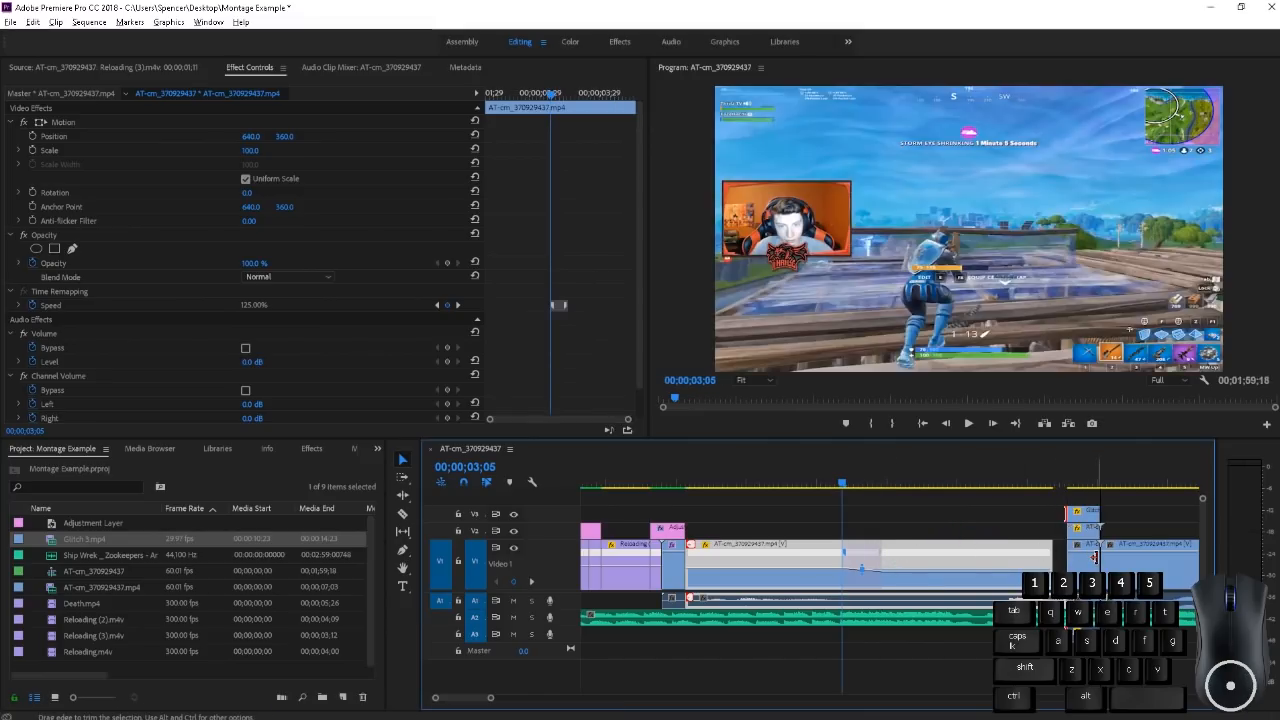
scroll(978, 514, "down", 3)
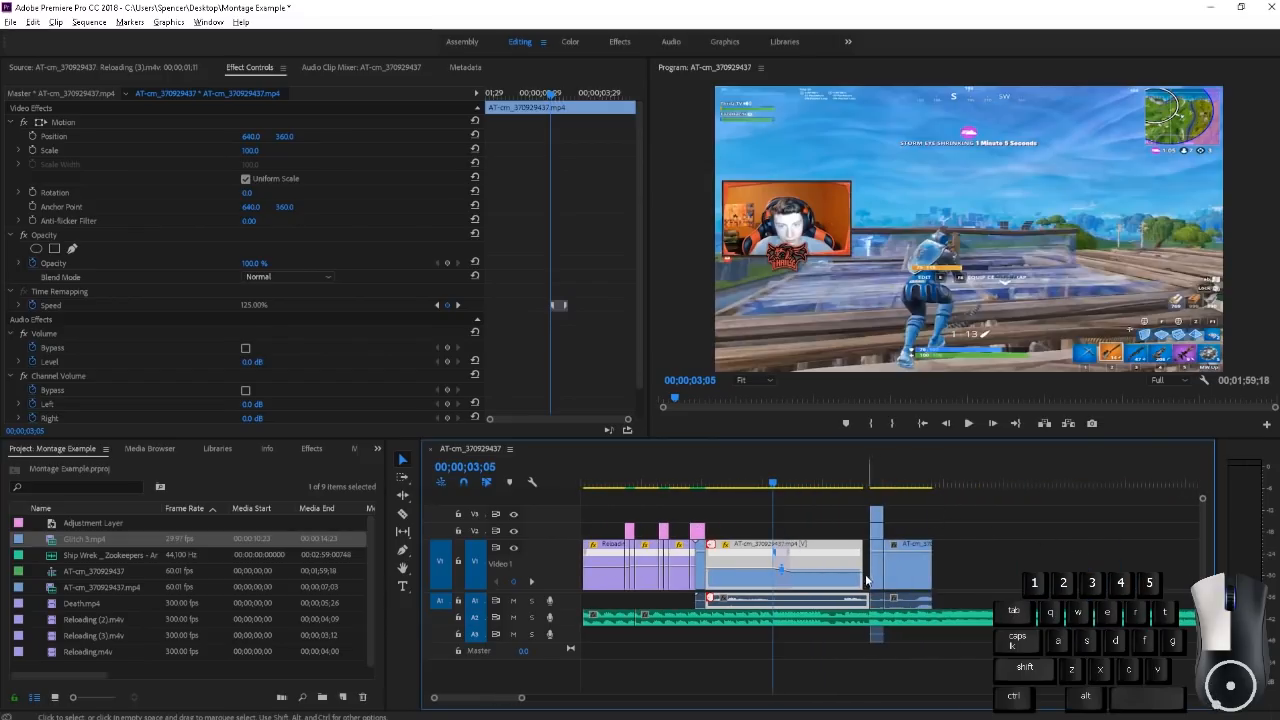
left_click(927, 522)
left_click_drag(927, 522, 1031, 605)
Select the slowed gameplay piece and play the montage from its start to check the slowdown before the sniper shot
left_click(855, 533)
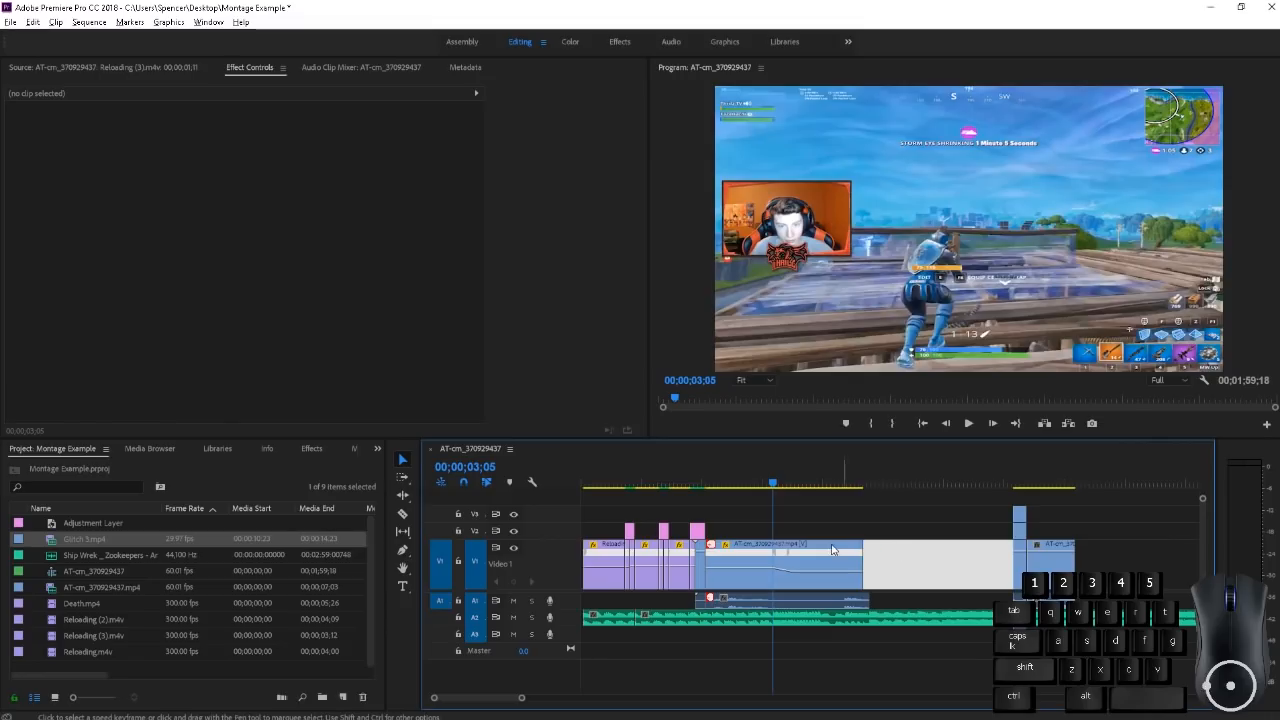
left_click(799, 553)
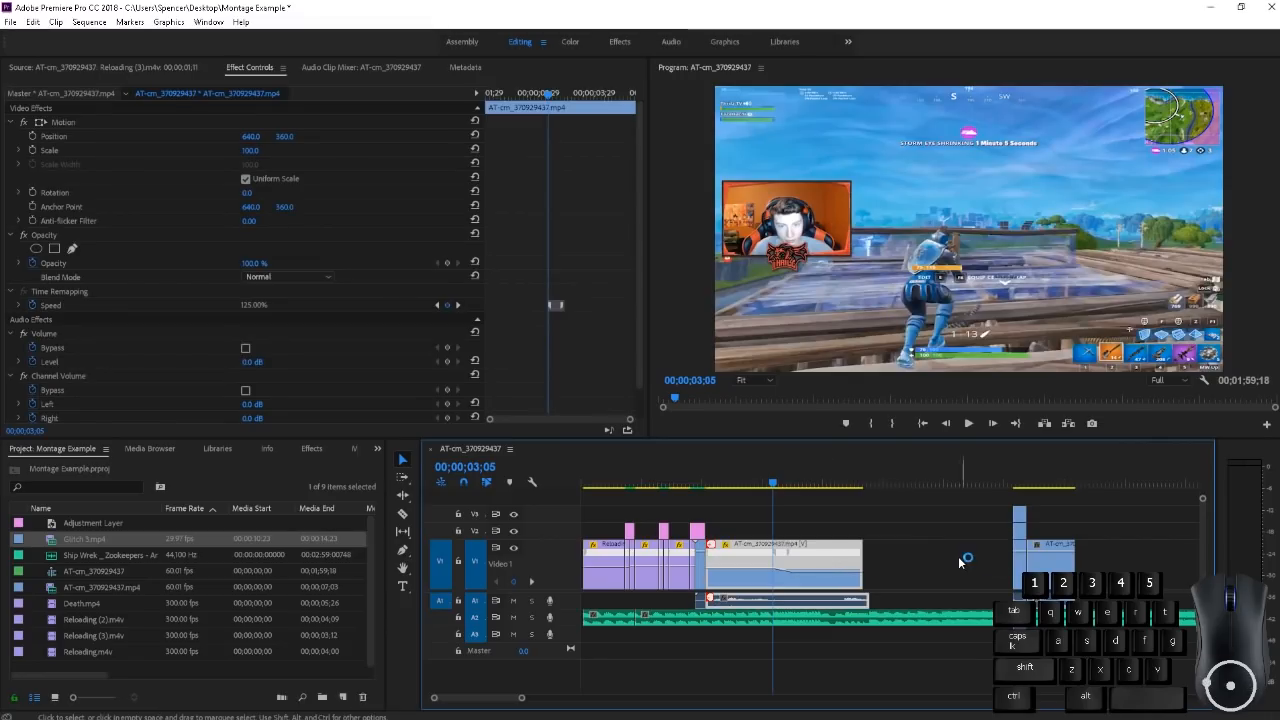
scroll(840, 570, "up", 4)
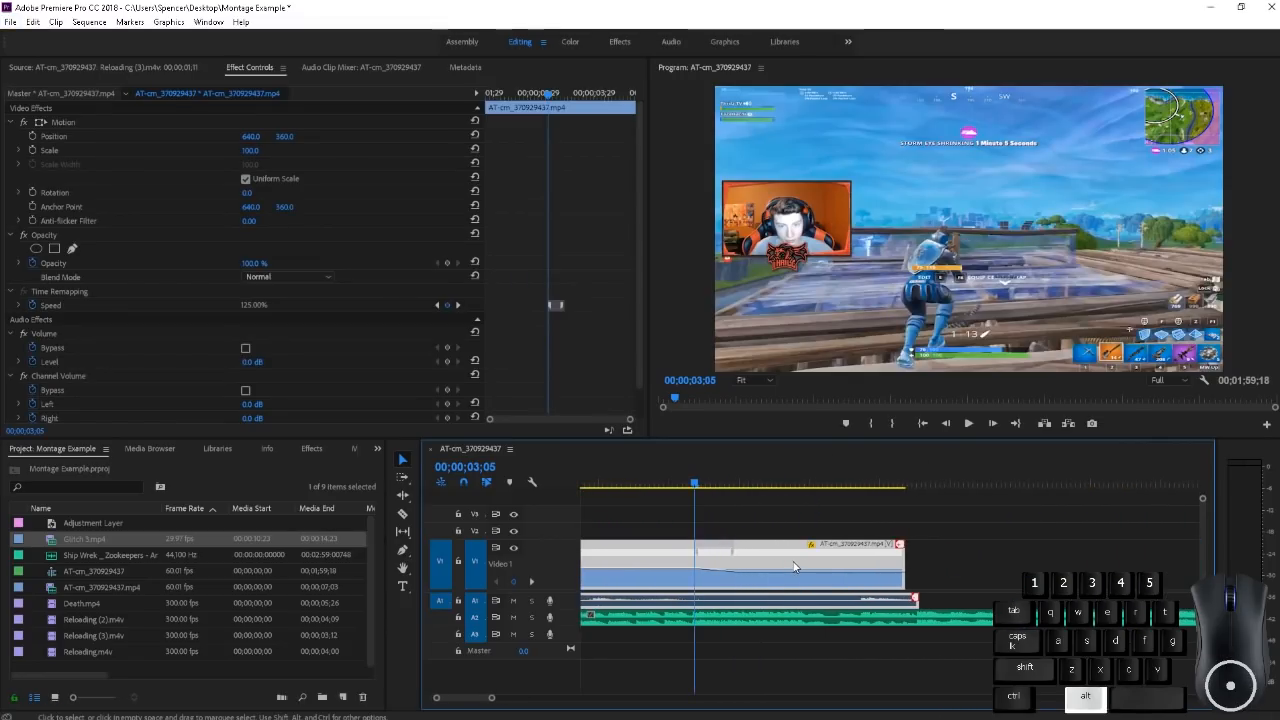
left_click_drag(694, 484, 588, 487)
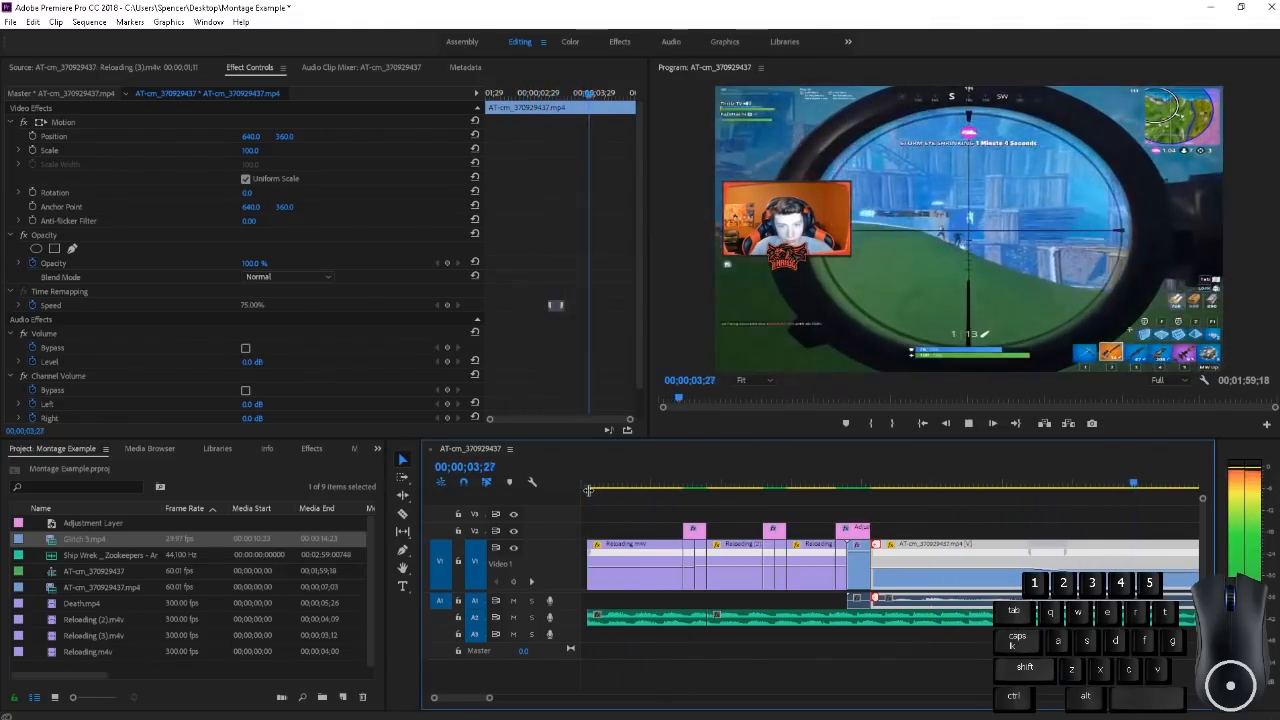
key("space")
scroll(770, 550, "down", 3)
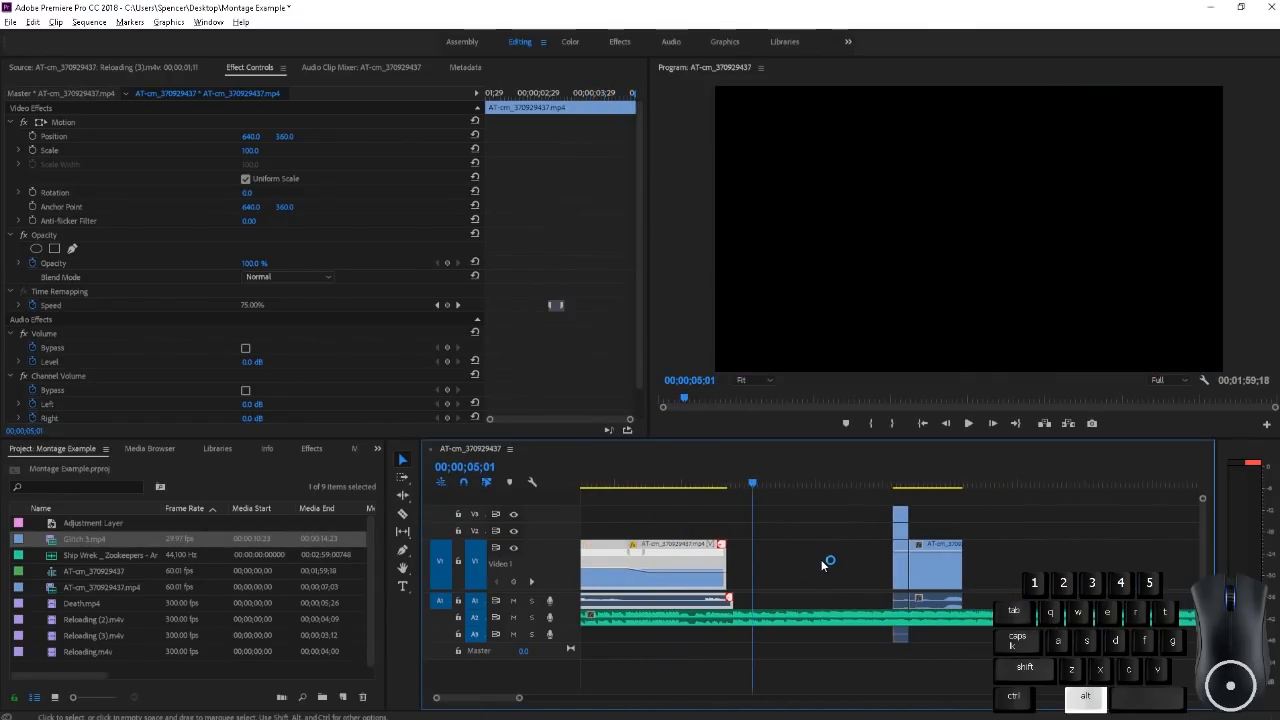
Lower the speed after the ramp on the gameplay piece further and play it from shortly before the ramp
scroll(658, 560, "up", 2)
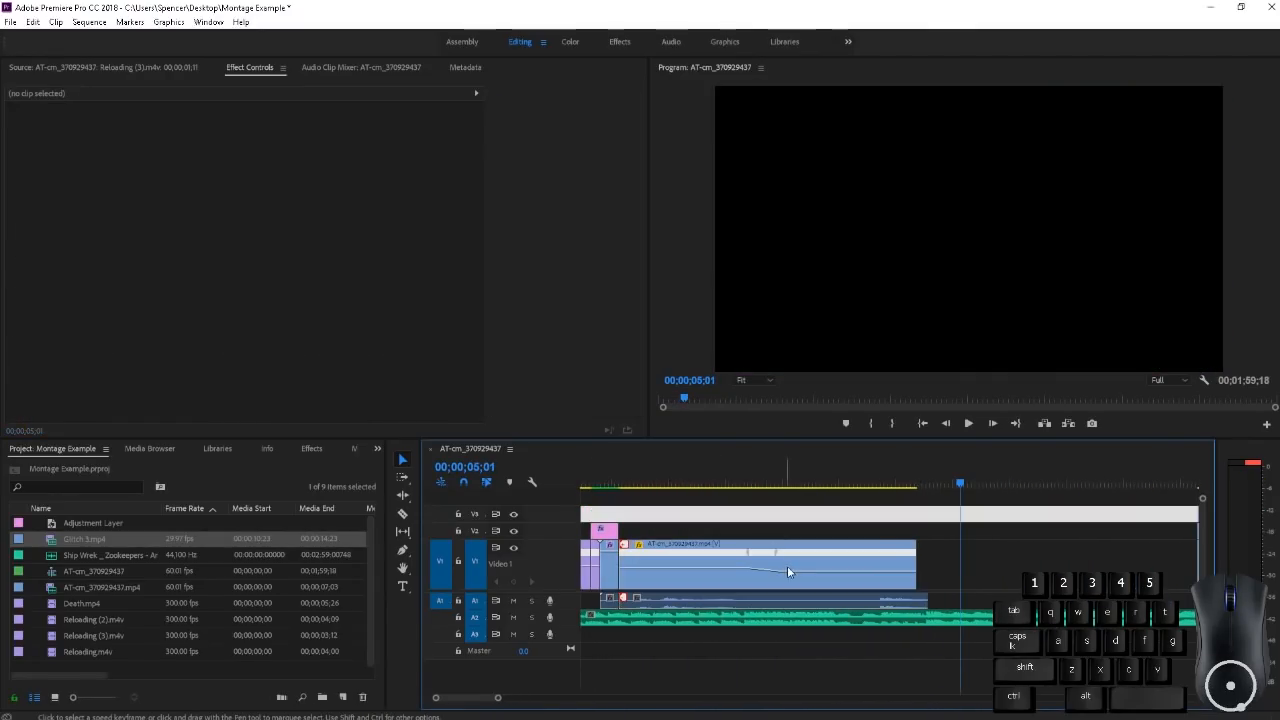
scroll(783, 552, "up", 2)
double_click(868, 568)
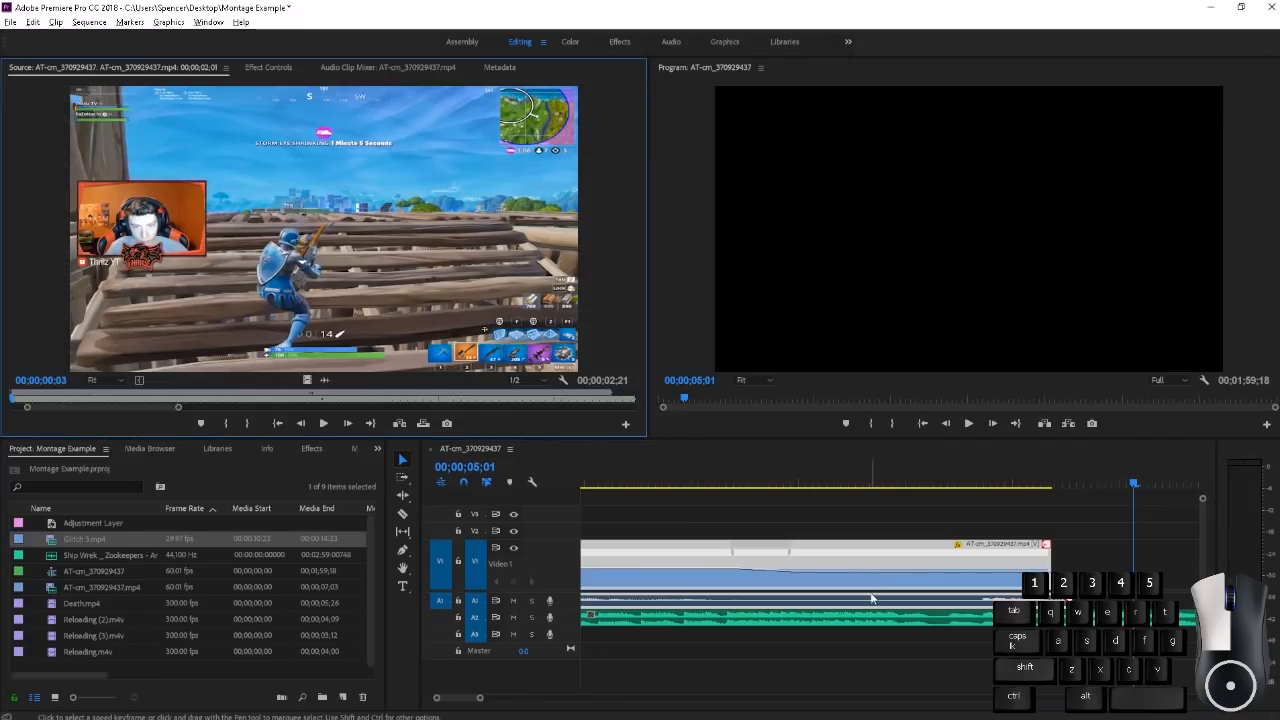
mouse_move(800, 563)
left_mouse_down()
mouse_move(829, 593)
mouse_move(823, 583)
left_mouse_up()
scroll(758, 500, "down", 4, "alt")
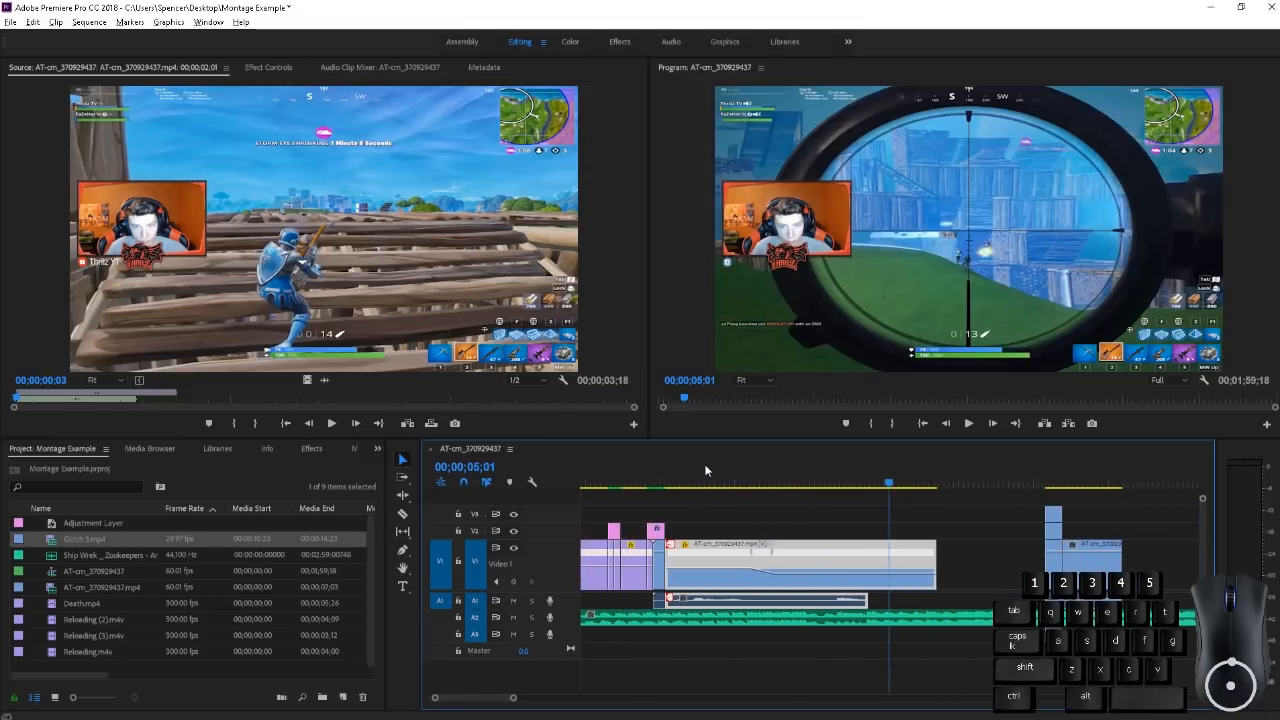
left_click(712, 472)
key("space")
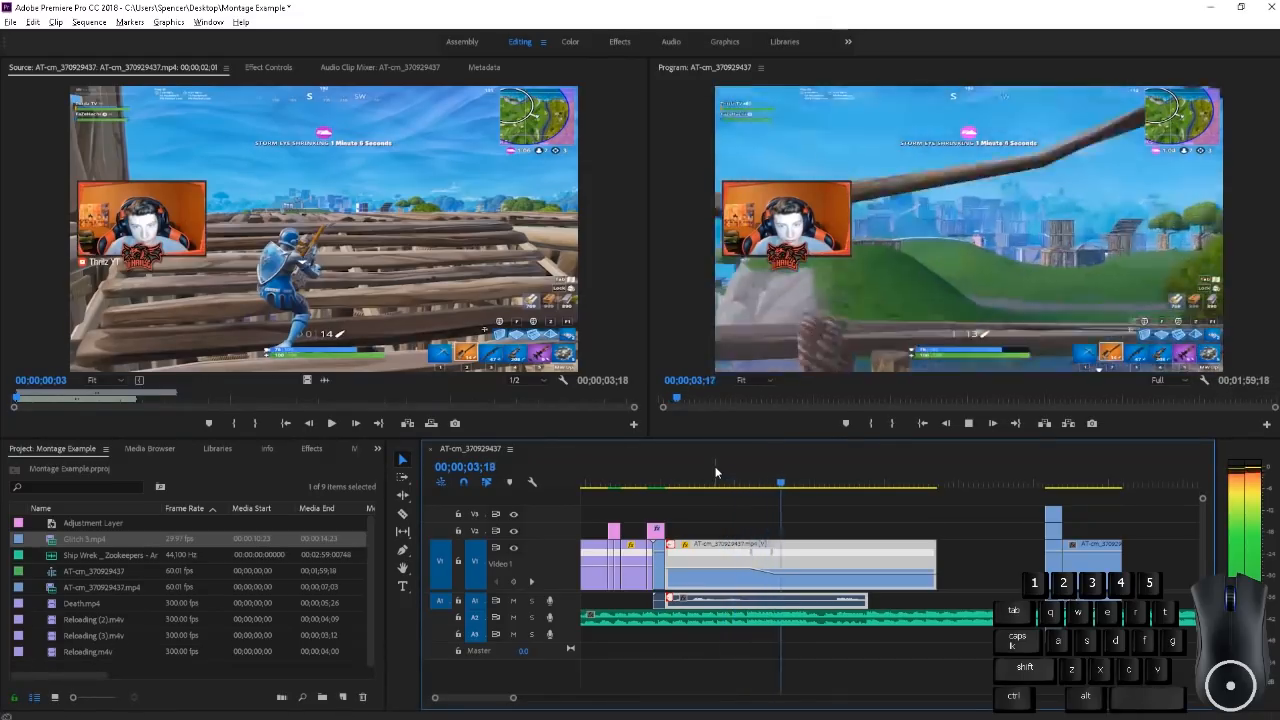
key("space")
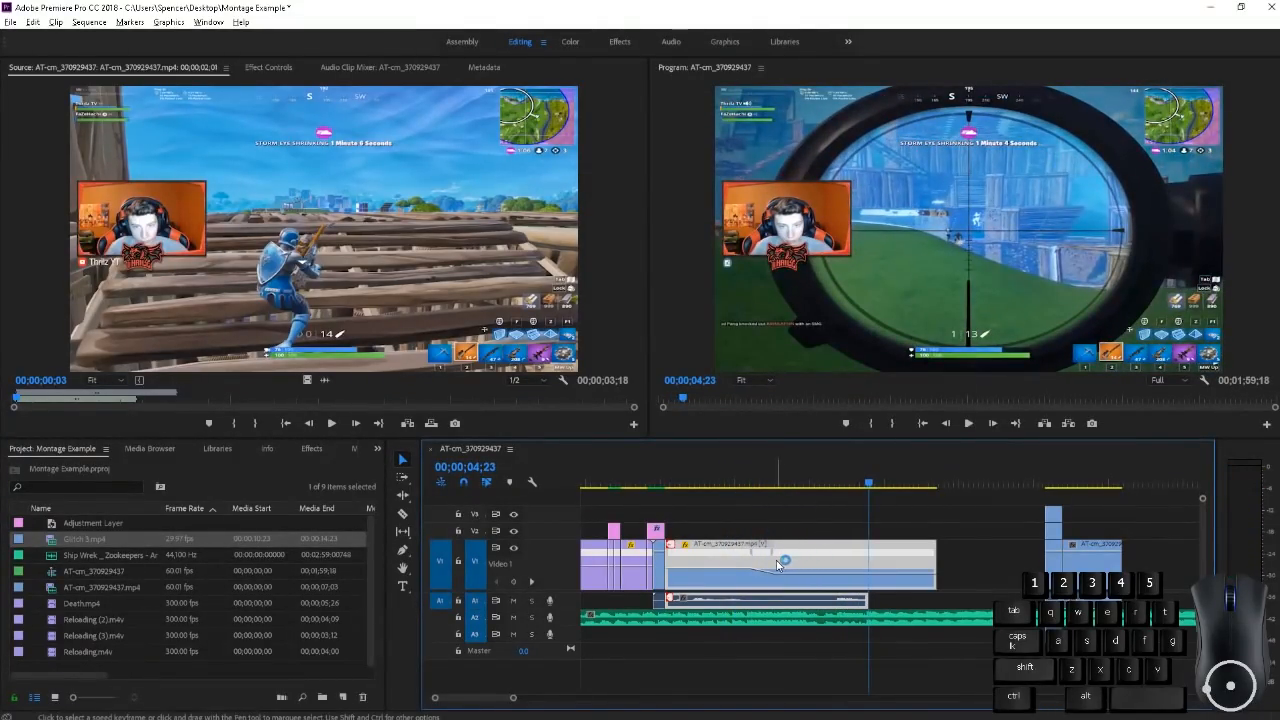
Raise the speed of the slowed section after the ramp slightly and play it from about 00;00;02;28
left_click_drag(815, 573, 814, 556)
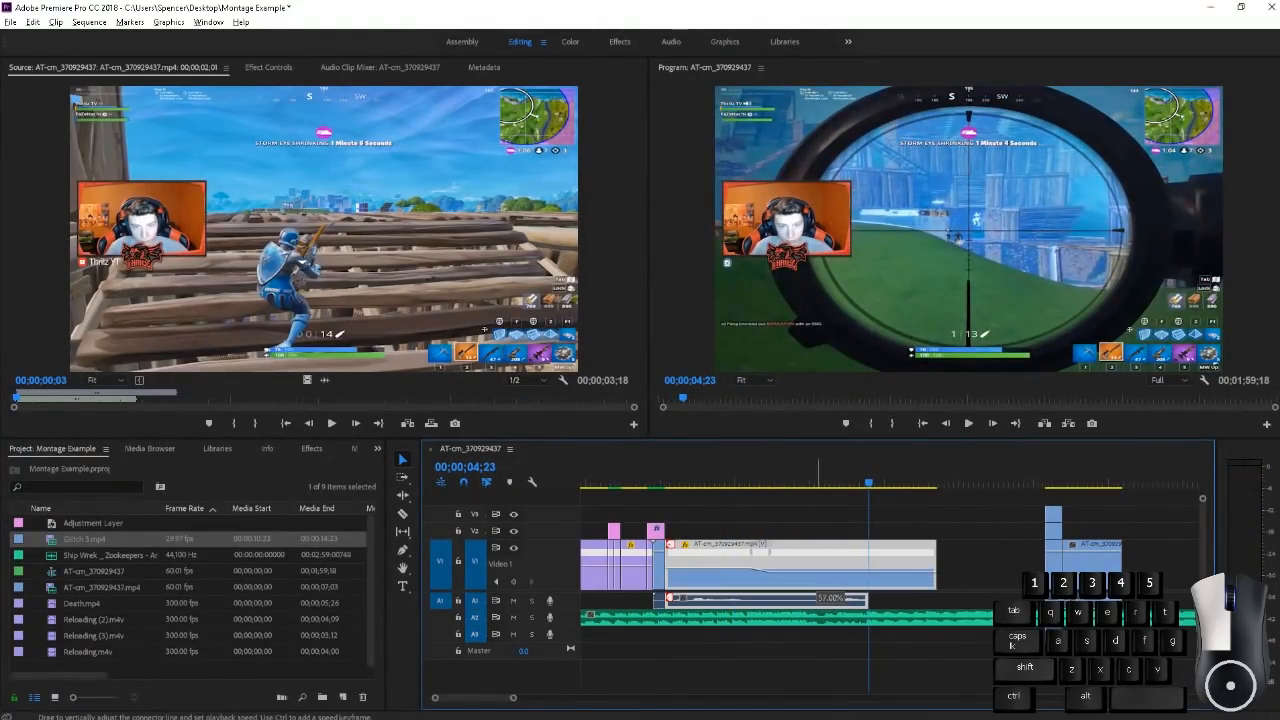
left_click(741, 484)
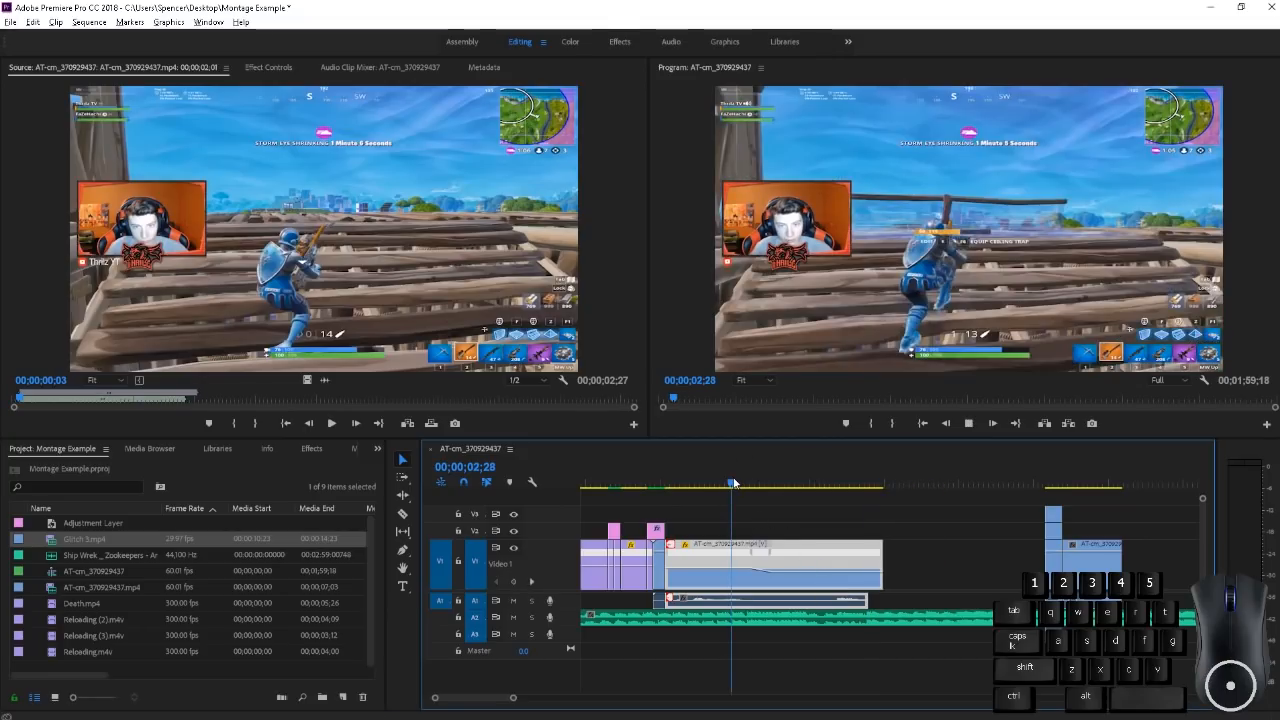
key("space")
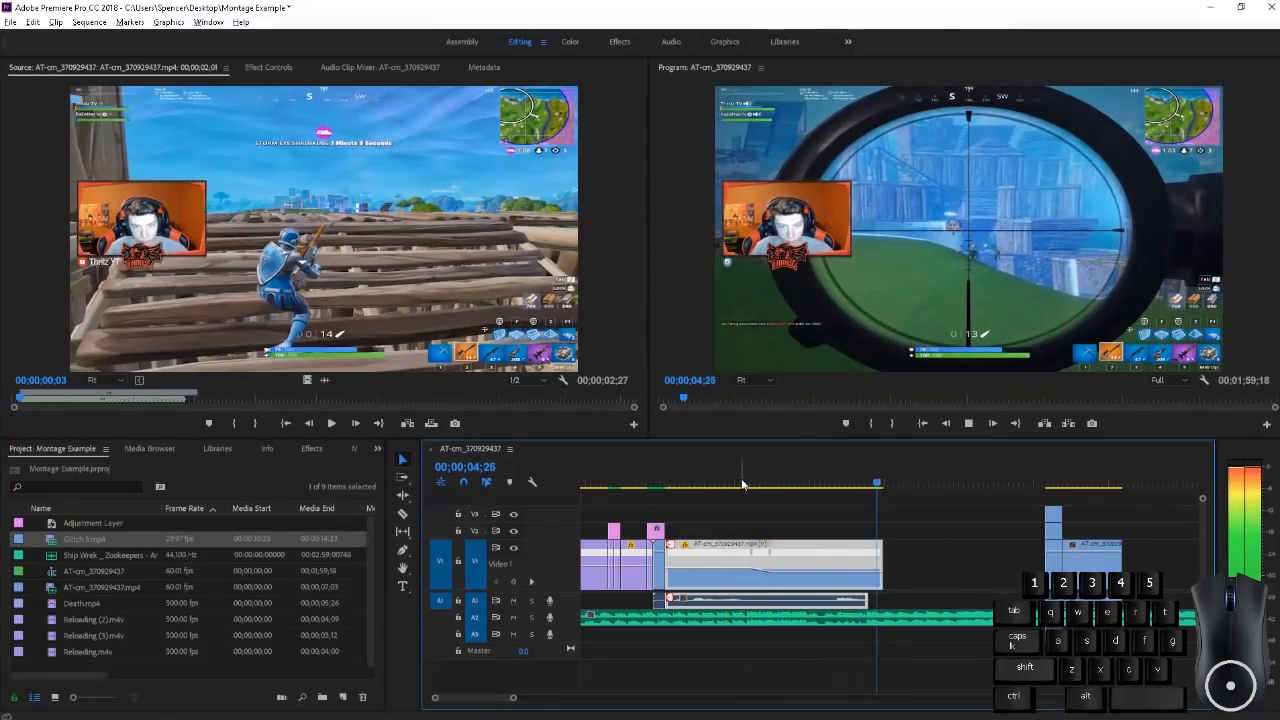
key("space")
Adjust the ease of the speed ramp with its curve handle and play the transition from about 00;00;02;27
scroll(760, 565, "up", 4)
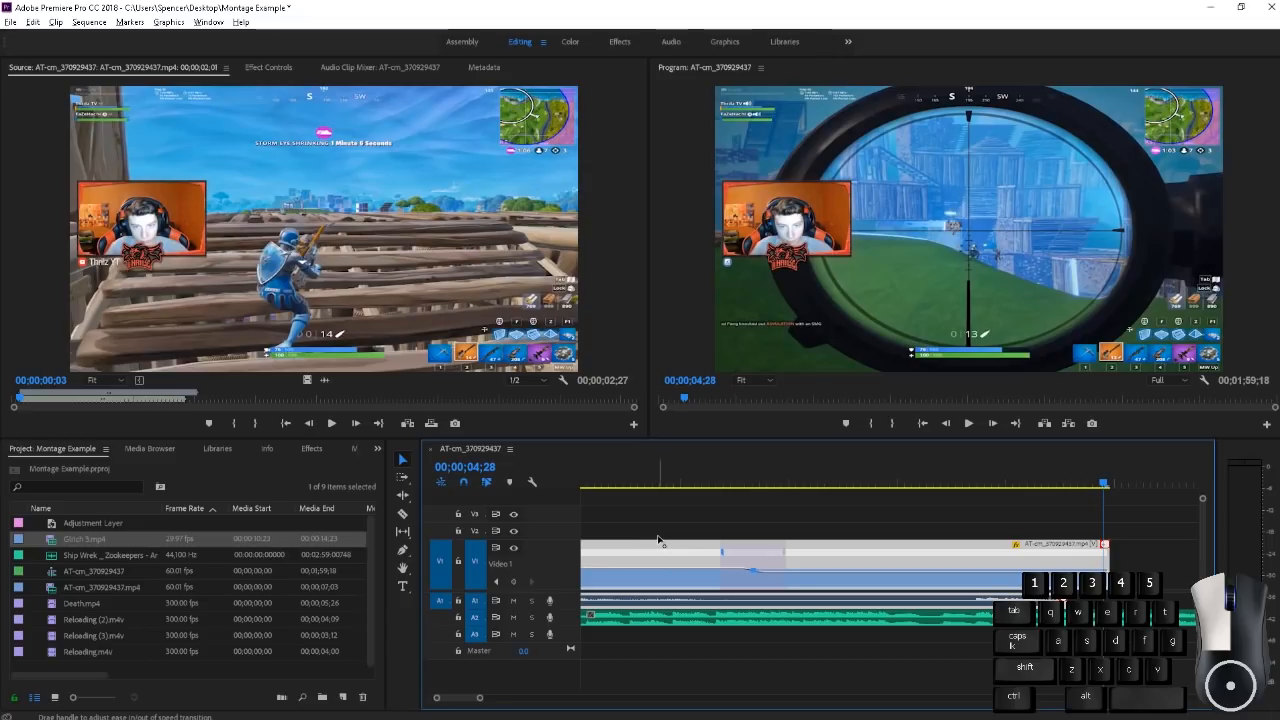
scroll(760, 570, "up", 3)
left_click_drag(796, 570, 782, 570)
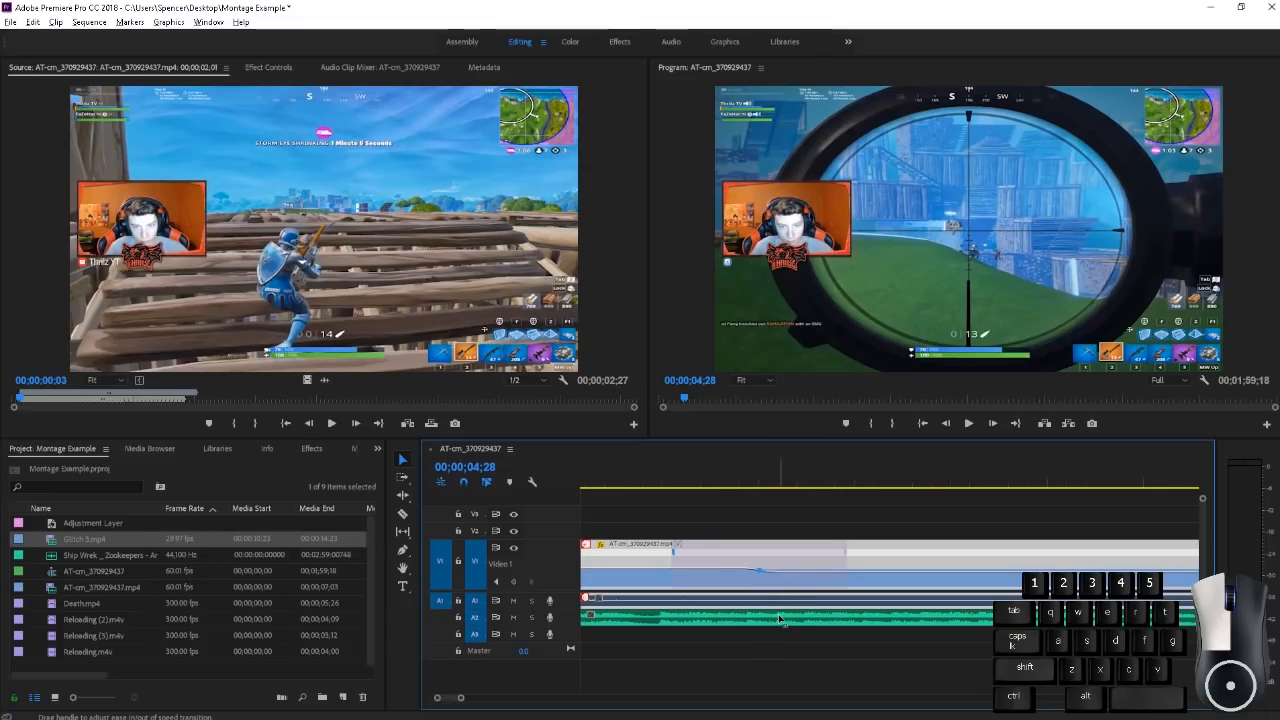
scroll(768, 565, "down", 4)
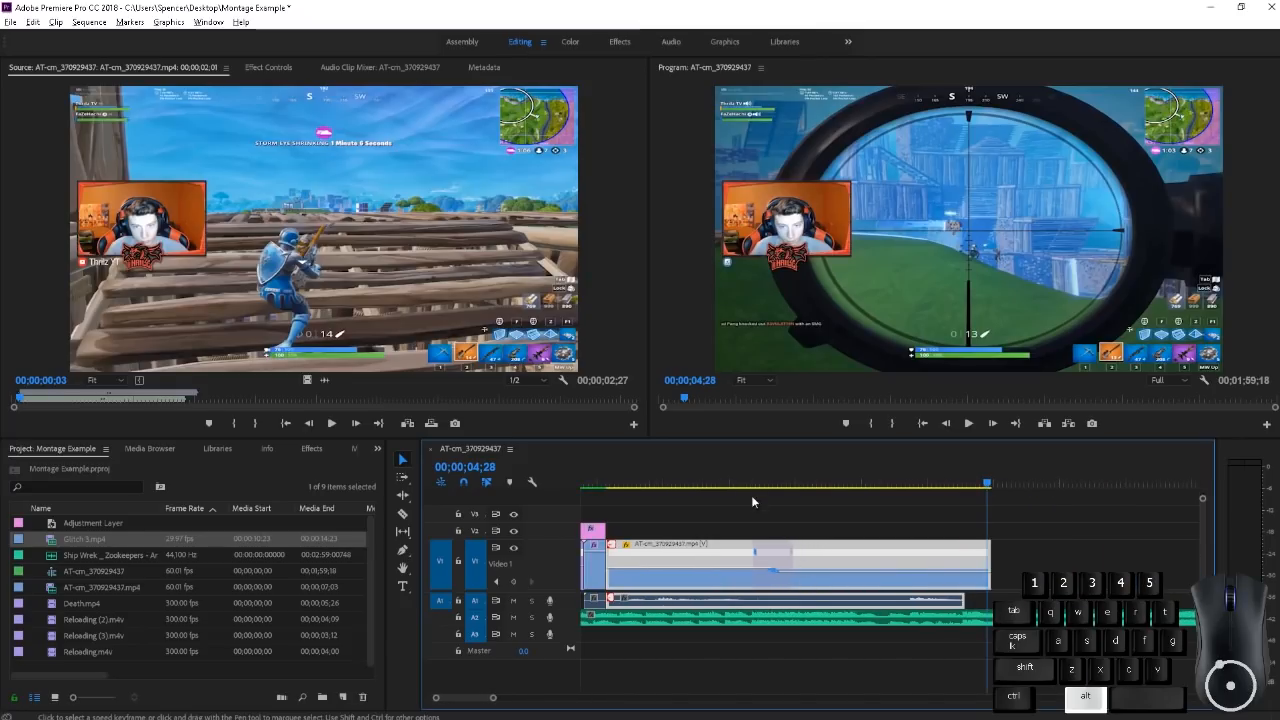
left_click(715, 466)
key("space")
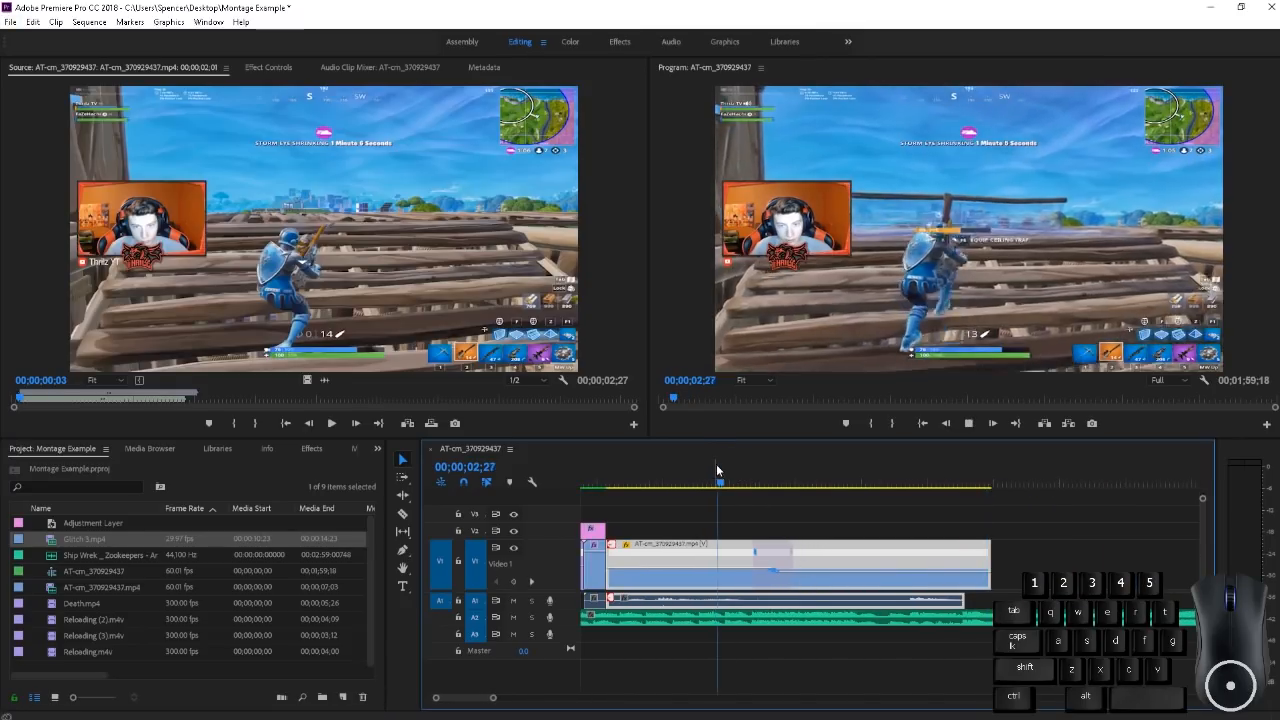
key("space")
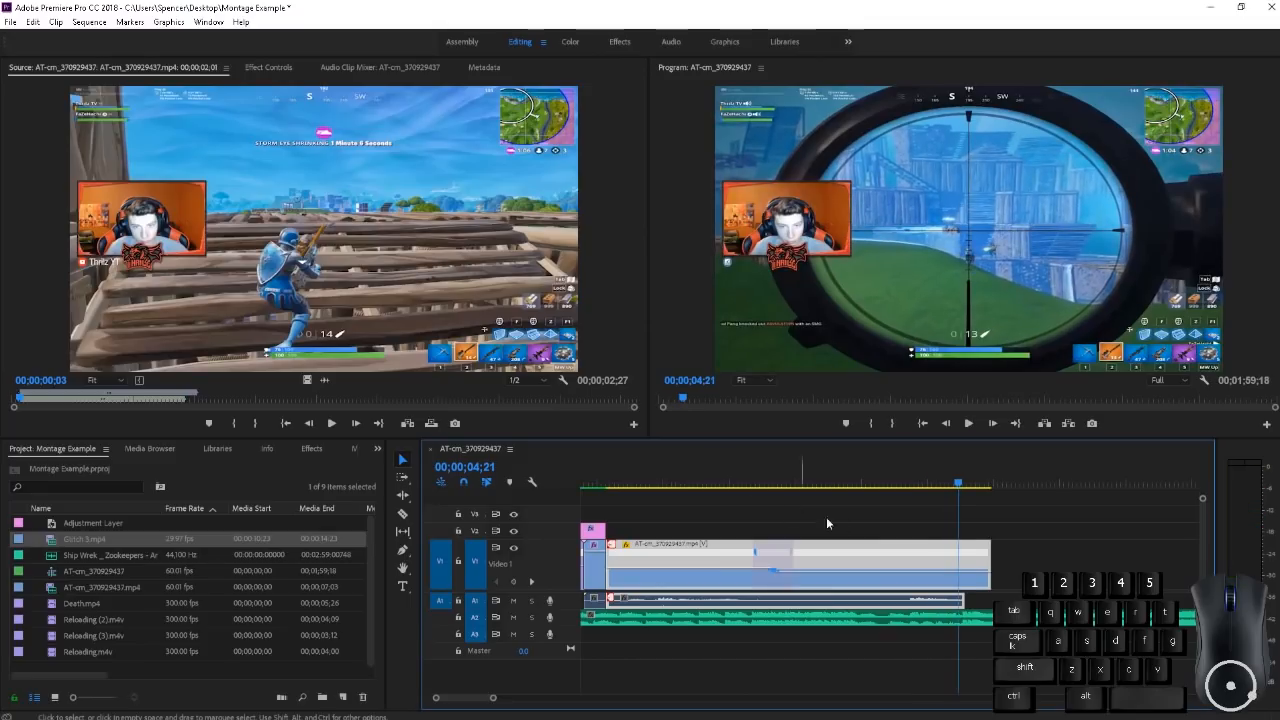
Move the sniper-shot pieces and glitch overlay back against the end of the slowed gameplay piece and play across the join
scroll(1007, 578, "down", 3)
left_click_drag(1100, 507, 1186, 598)
left_click_drag(1184, 565, 1016, 560)
key("space")
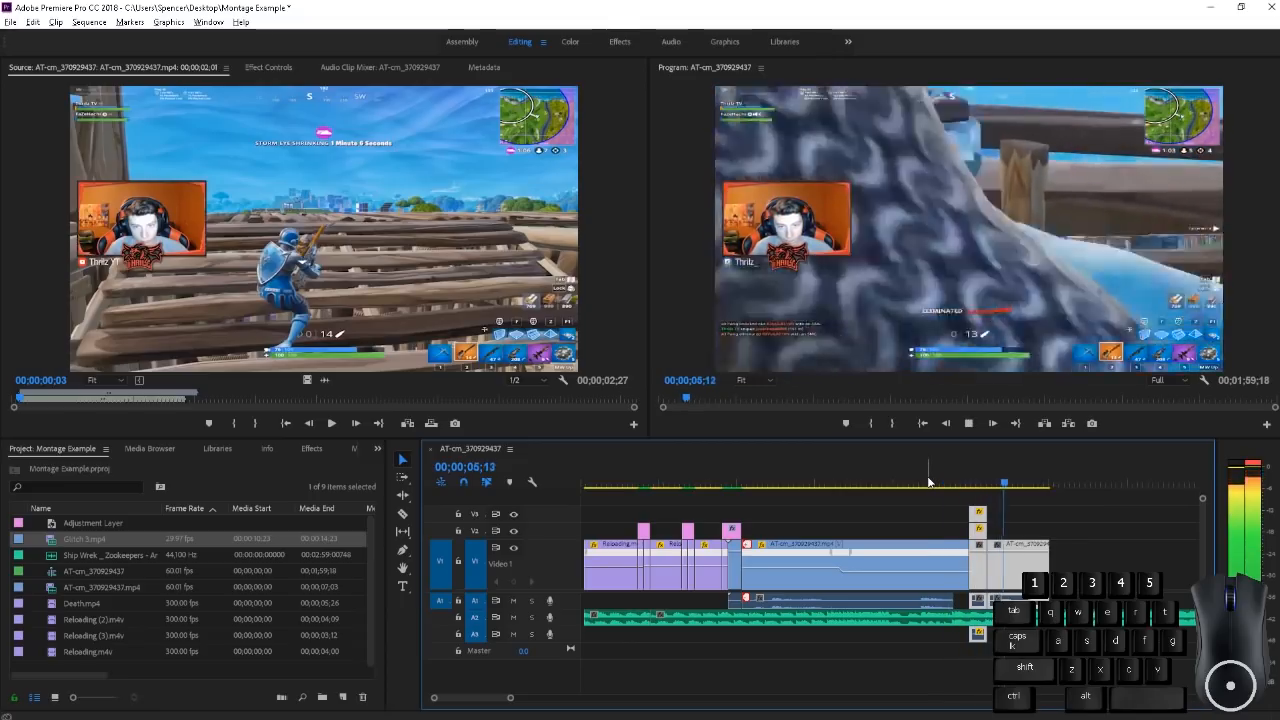
Play the whole montage from the beginning to review the speed ramp leading into the sniper shot and glitch
scroll(914, 485, "down", 3)
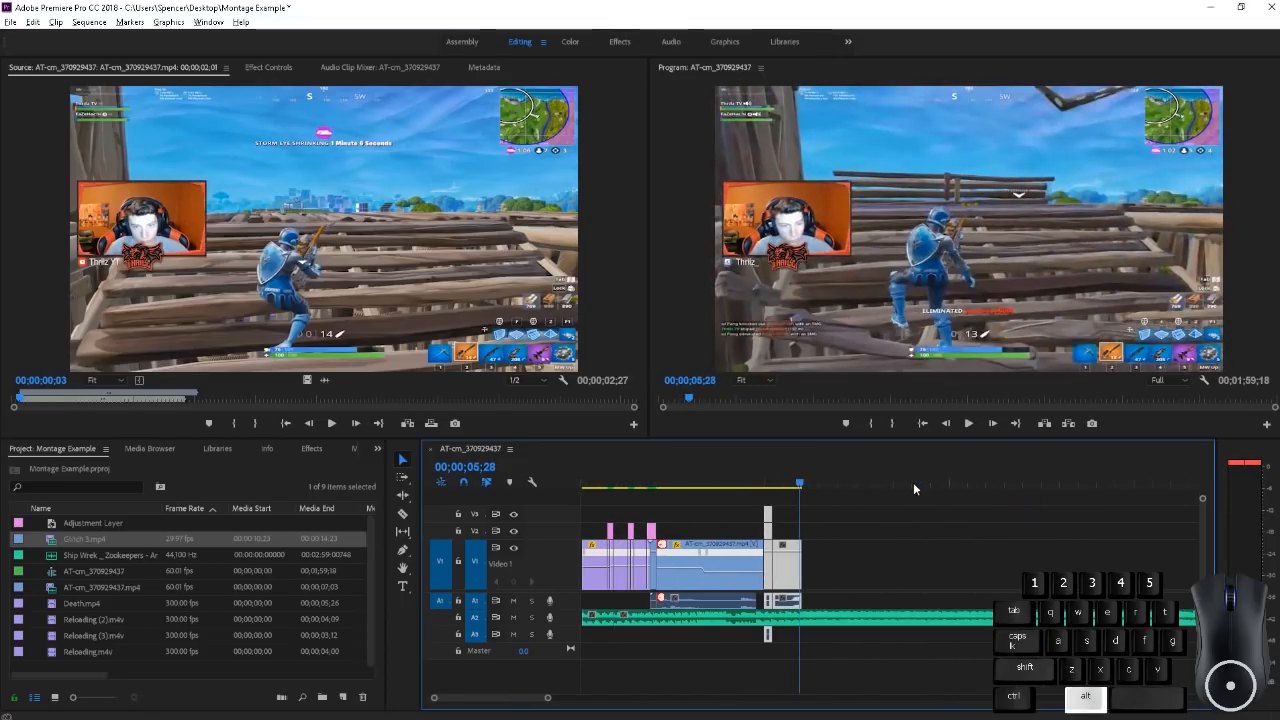
left_click(923, 423)
left_click(969, 424)
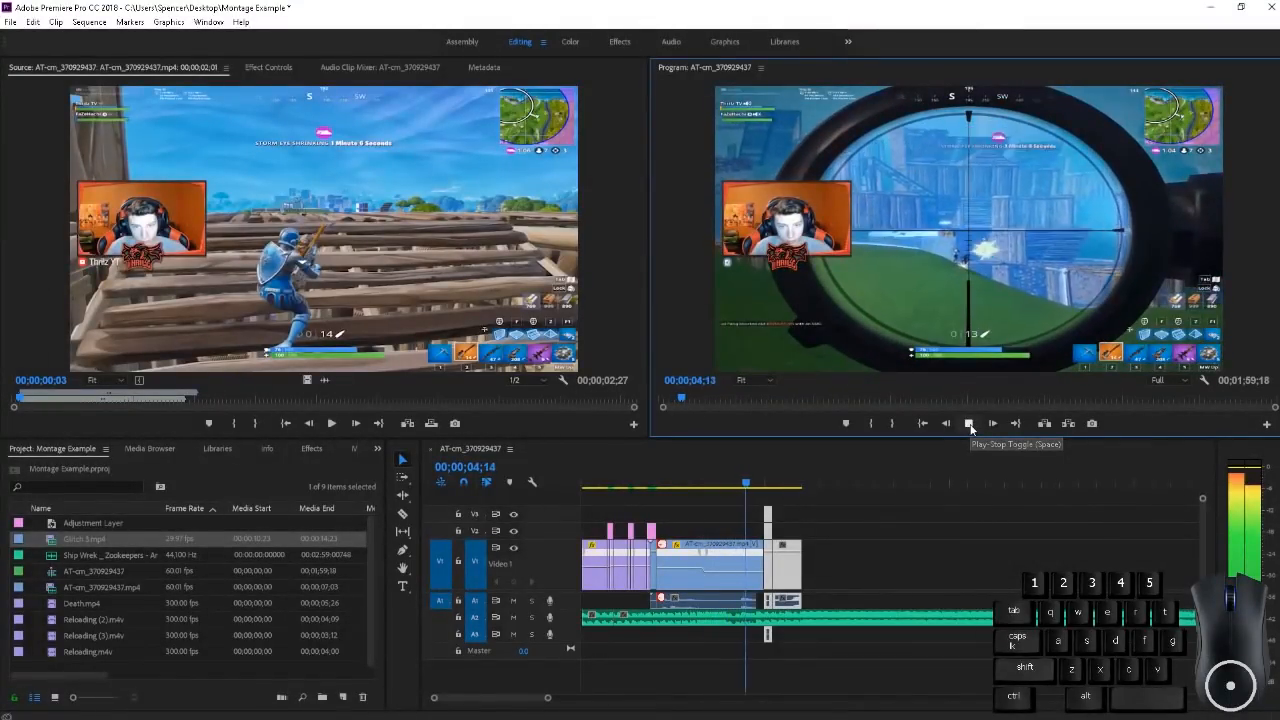
left_click(969, 424)
key("space")
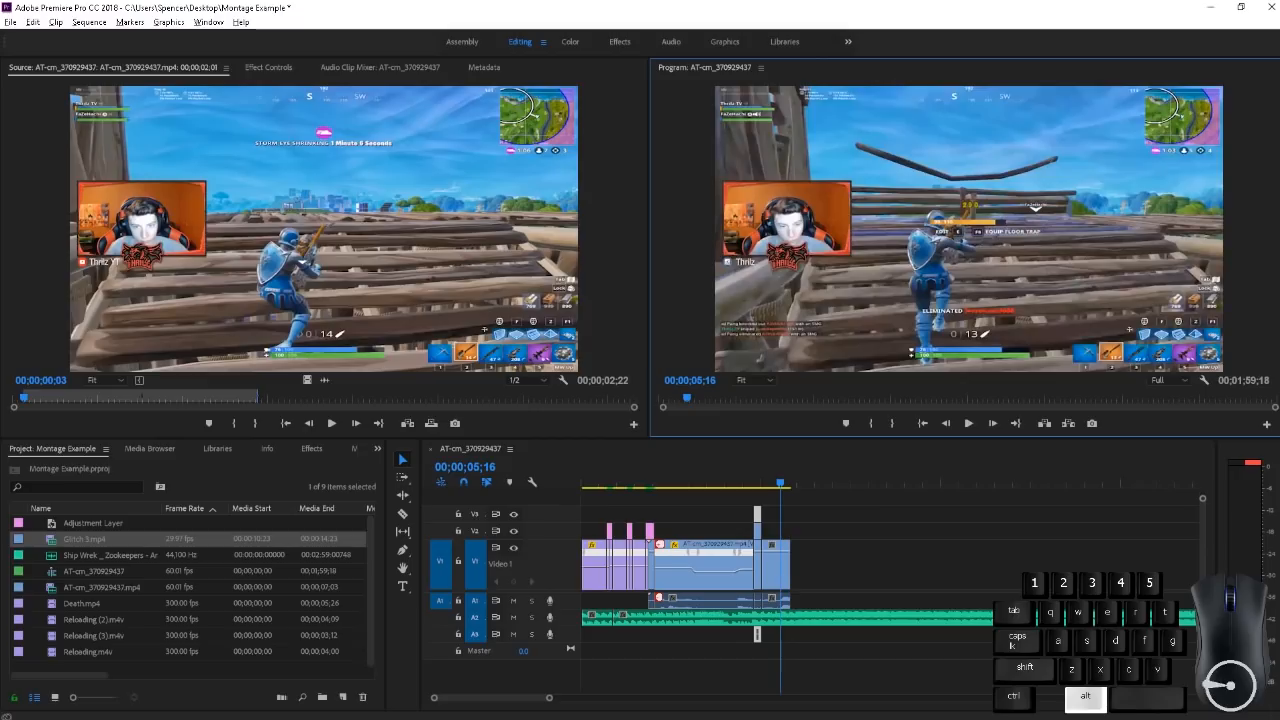
key("alt")
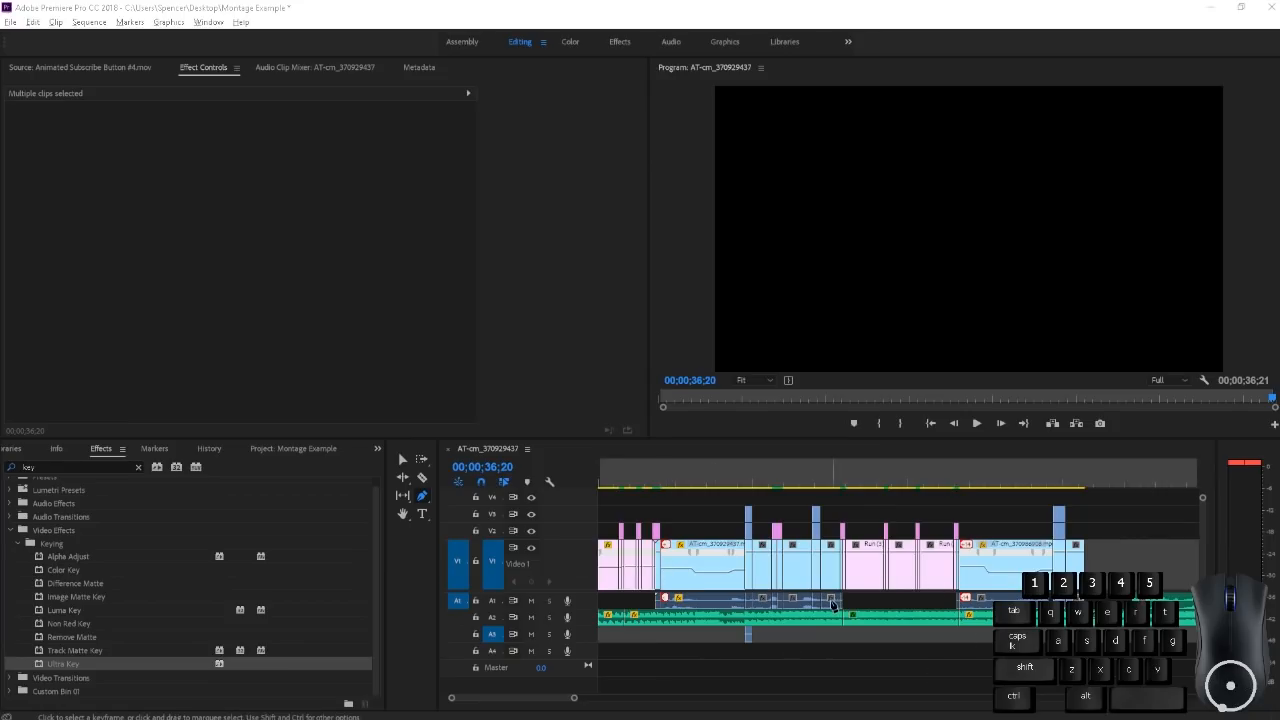
Switch from the Pen tool to the Selection tool for working on the extended montage sequence
key("v")
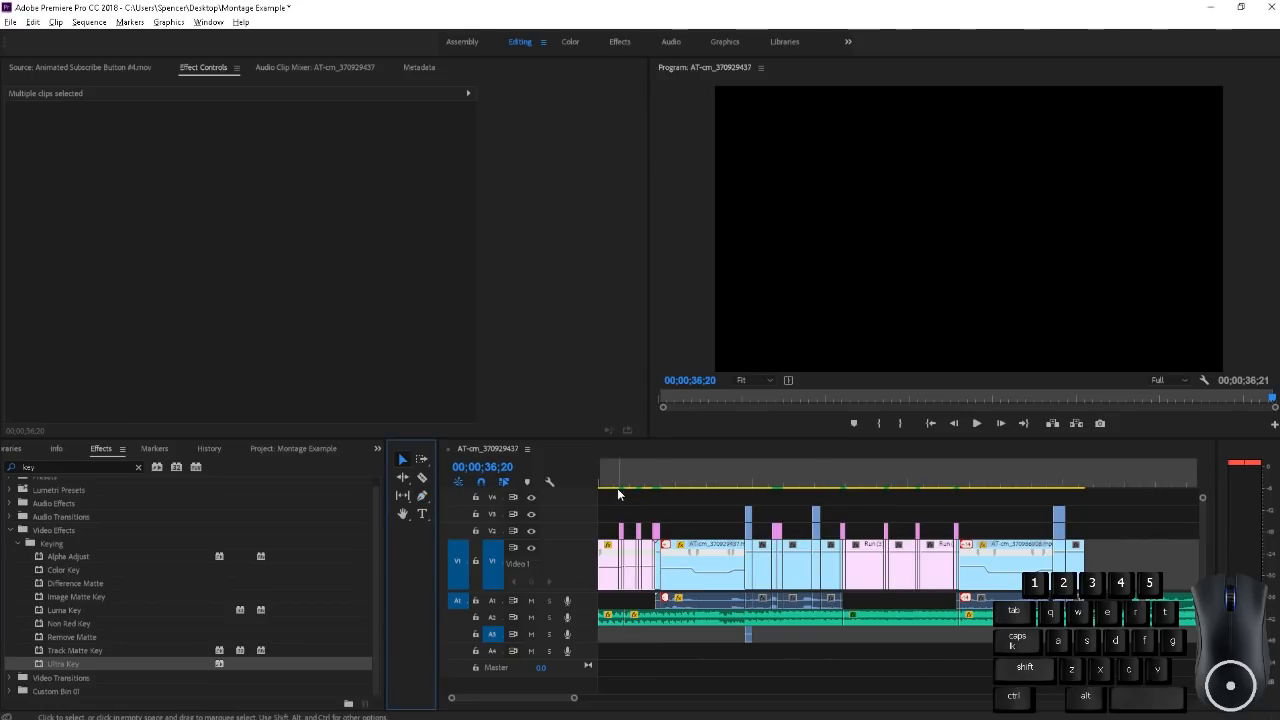